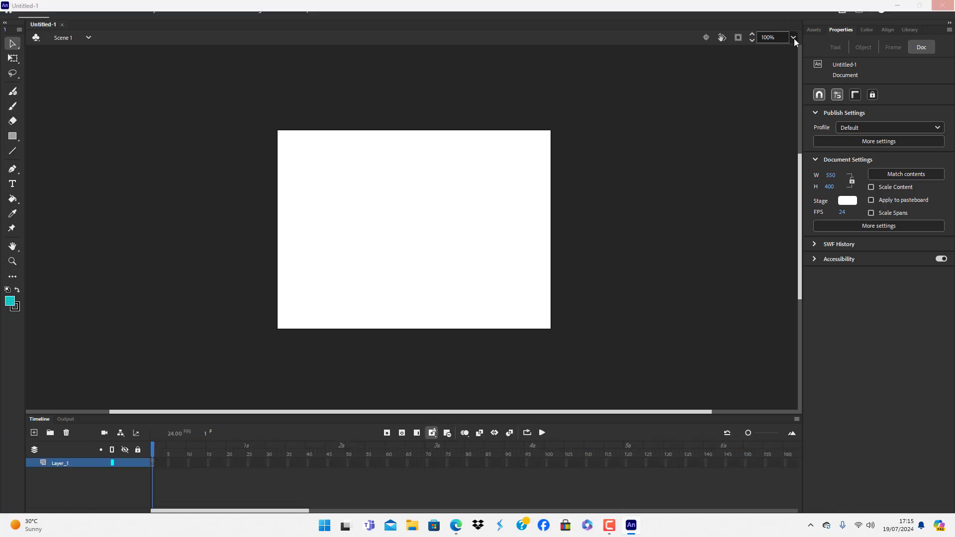
- Draw a filled oval about 698 by 634 px in the middle of the stage and delete its outline
left_click(793, 38)
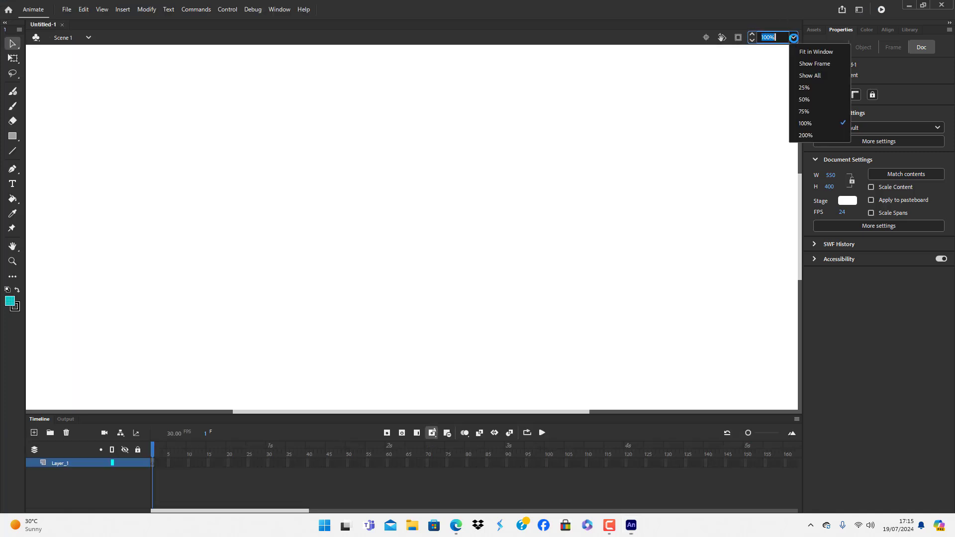
left_click(814, 99)
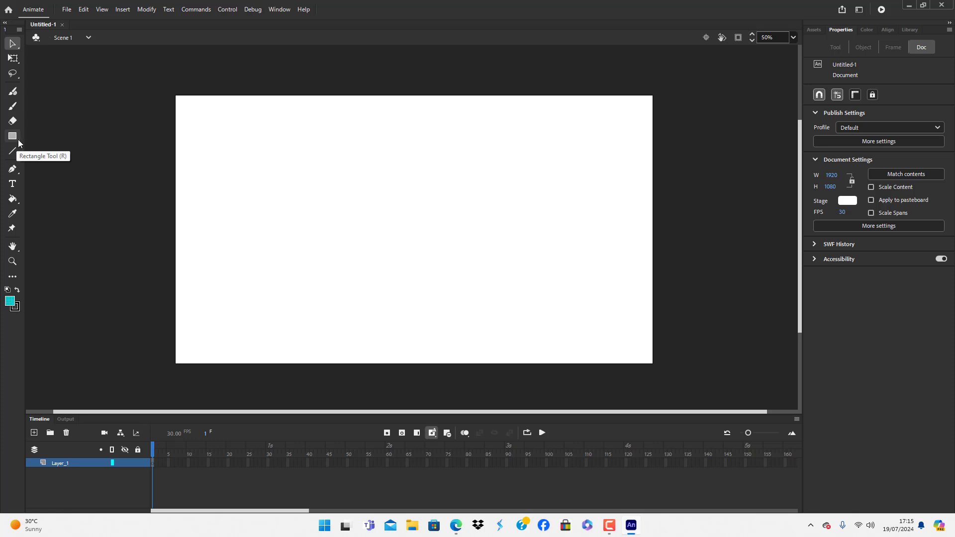
left_click(18, 141)
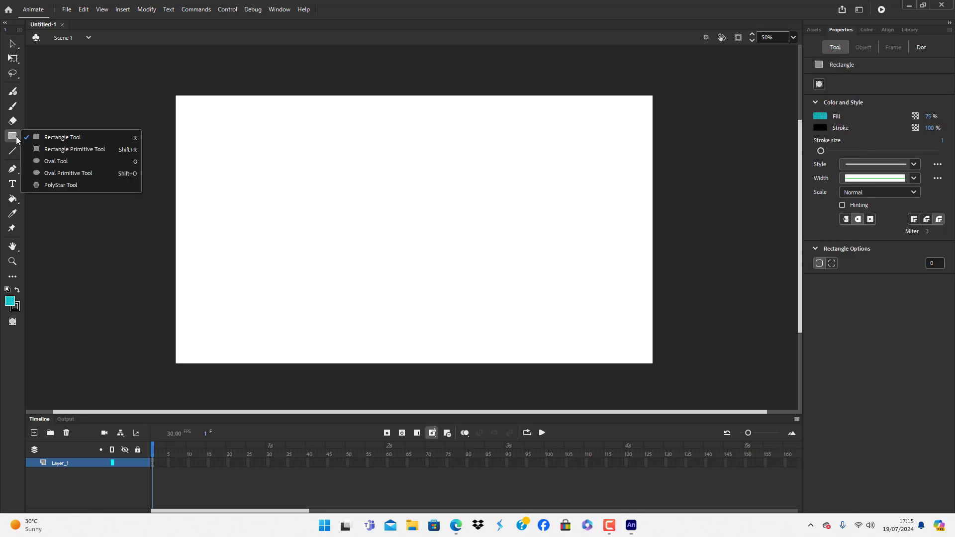
left_click(55, 161)
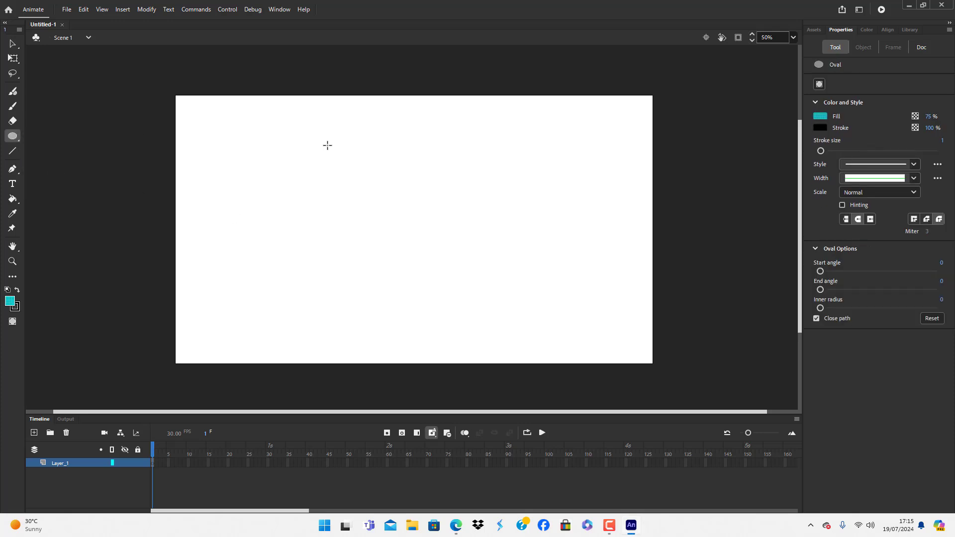
mouse_move(327, 146)
left_mouse_down()
mouse_move(486, 301)
mouse_move(495, 292)
mouse_move(502, 303)
left_mouse_up()
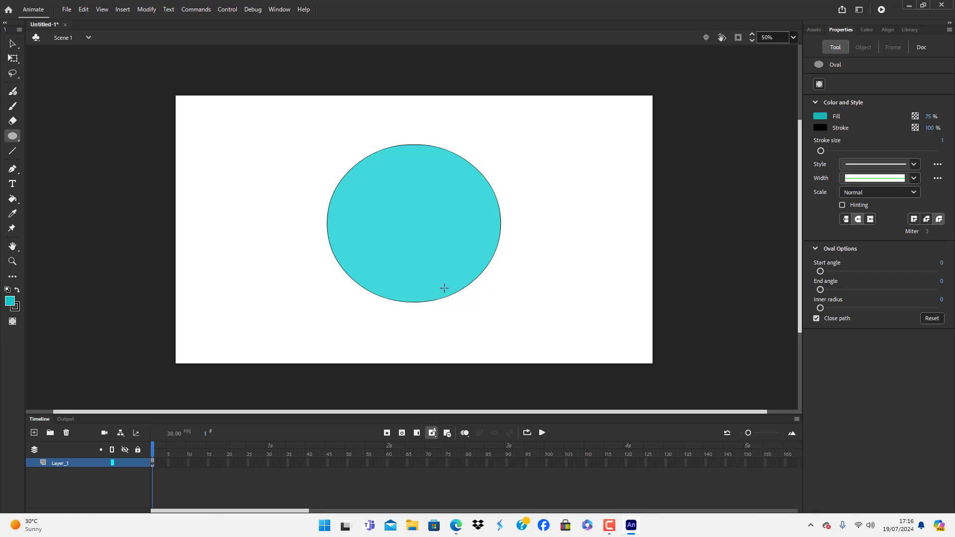
key("v")
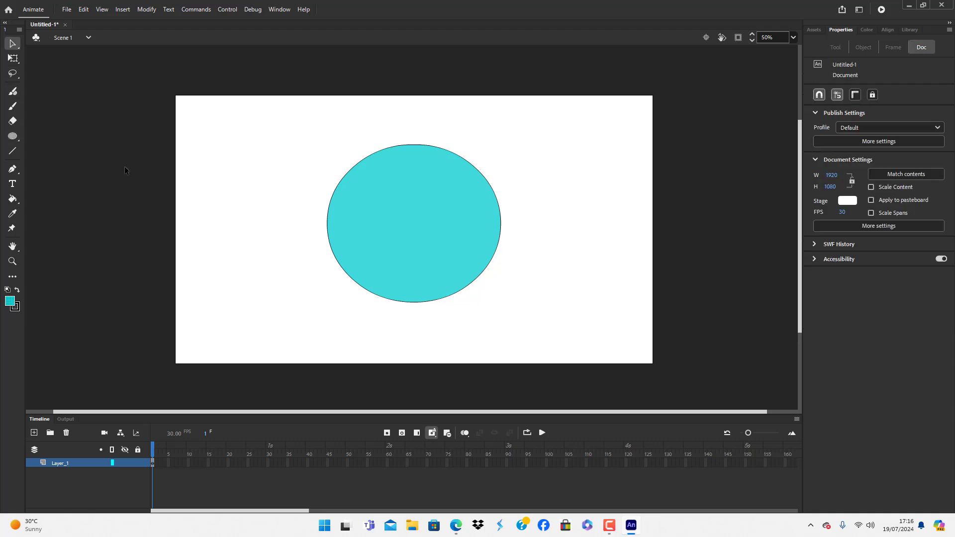
left_click(421, 303)
key("Delete")
- Convert the oval fill to a movie clip symbol named "eye"
left_click(433, 249)
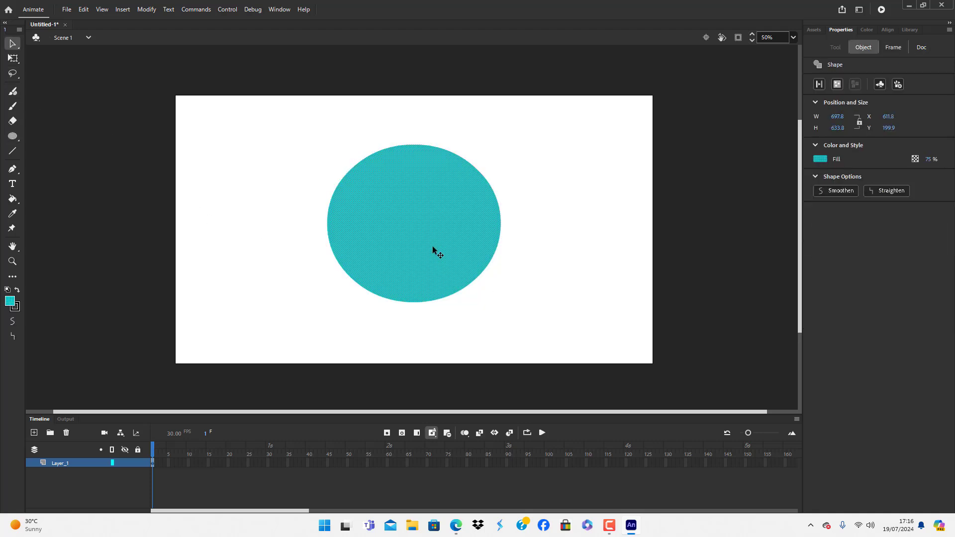
key("F8")
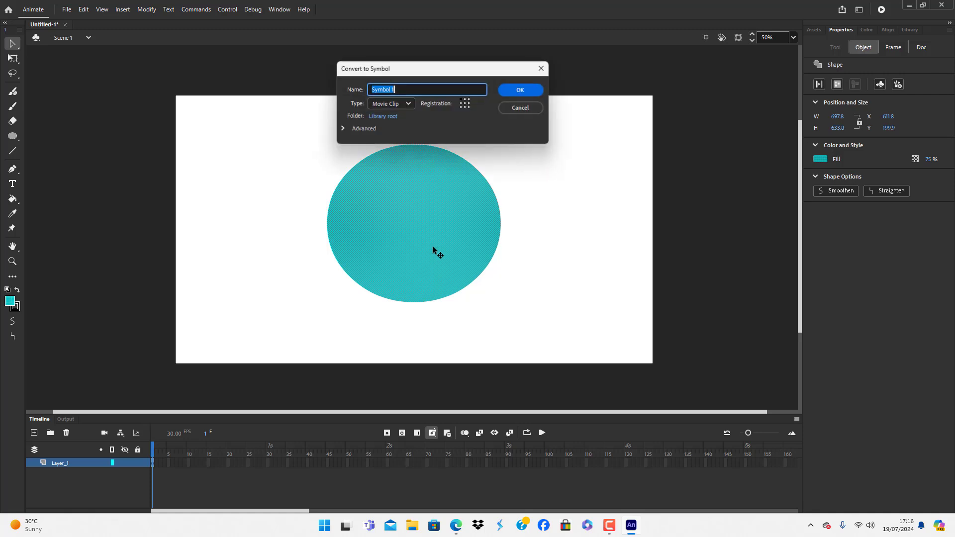
key("BackSpace")
type("eye")
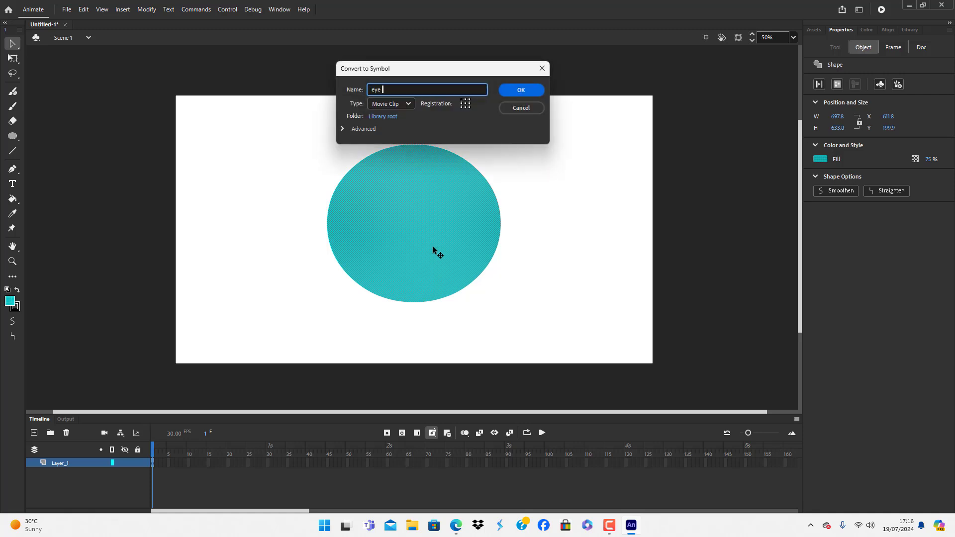
key("Return")
left_click(518, 228)
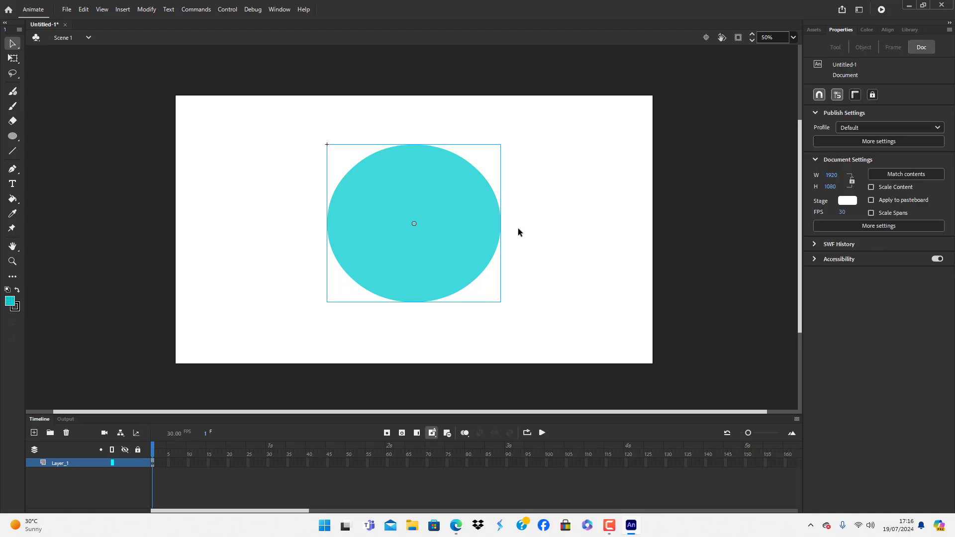
- Open the eye symbol for editing and change the oval's fill colour to black (#000000)
double_click(468, 211)
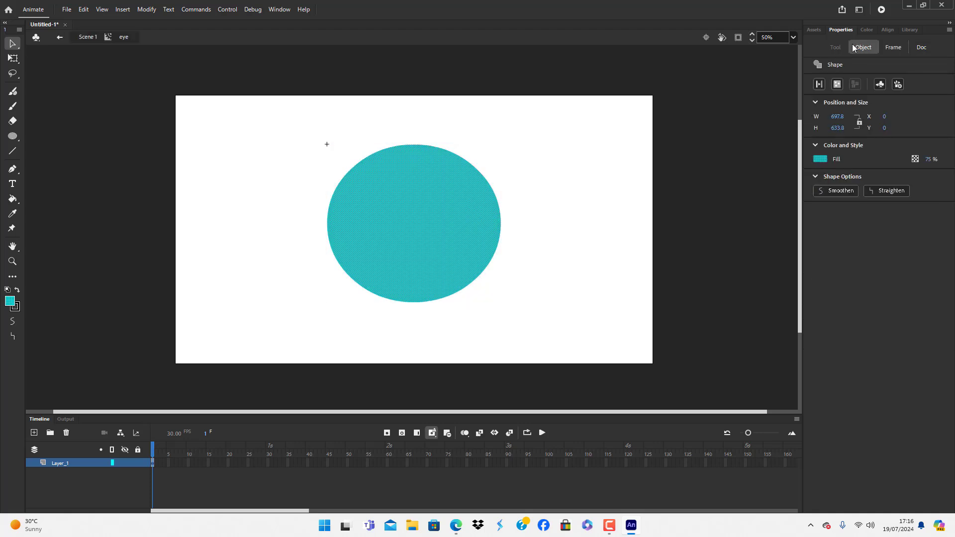
left_click(862, 30)
left_click(838, 47)
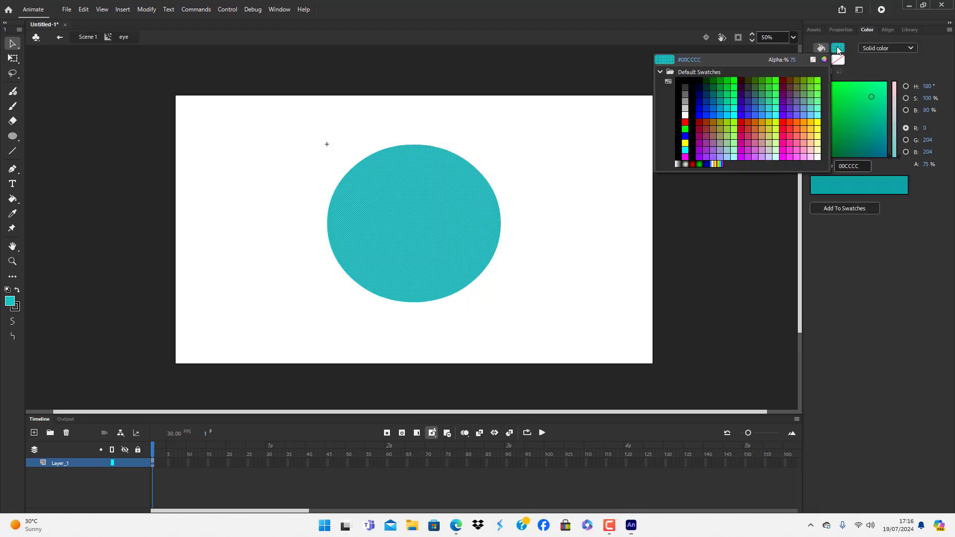
left_click(686, 80)
left_click(583, 157)
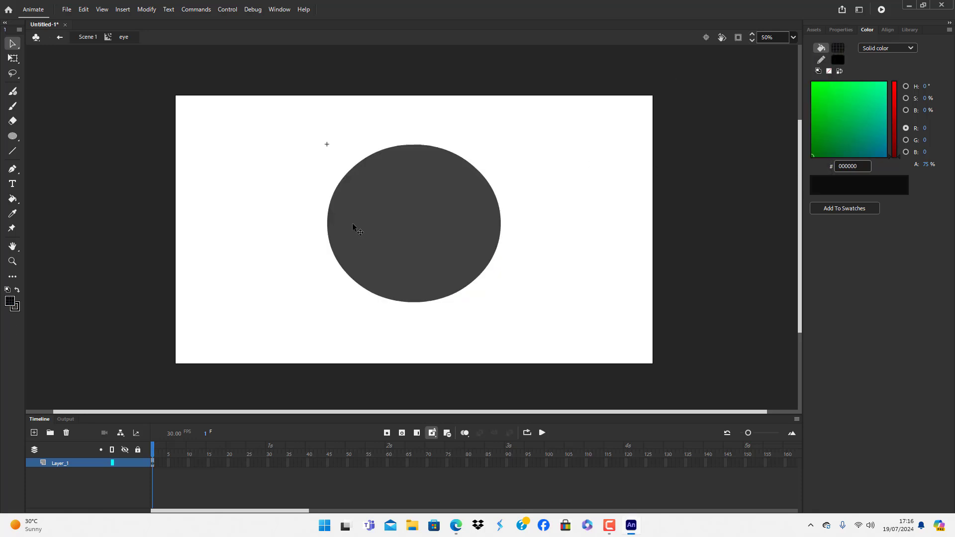
- Set the black oval's fill alpha to 100%
left_click(393, 200)
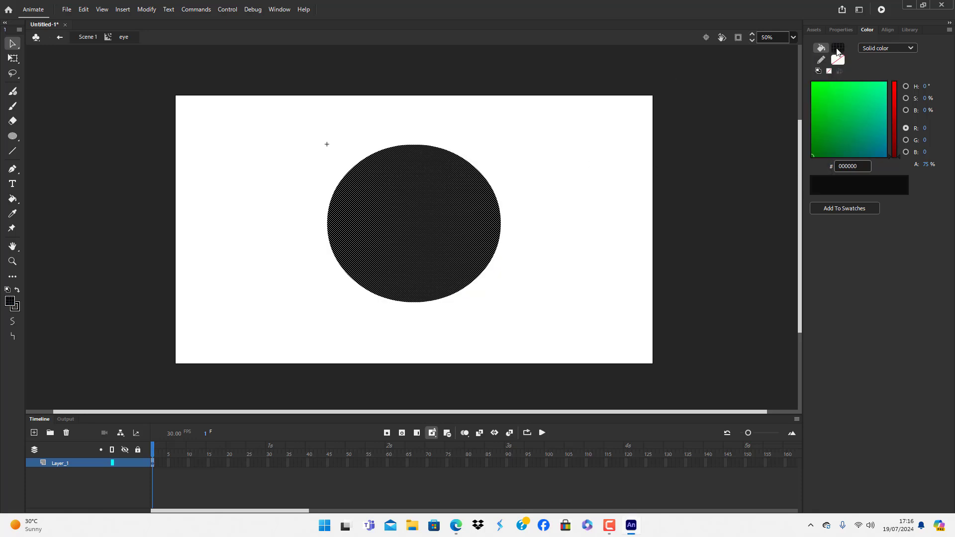
left_click(838, 49)
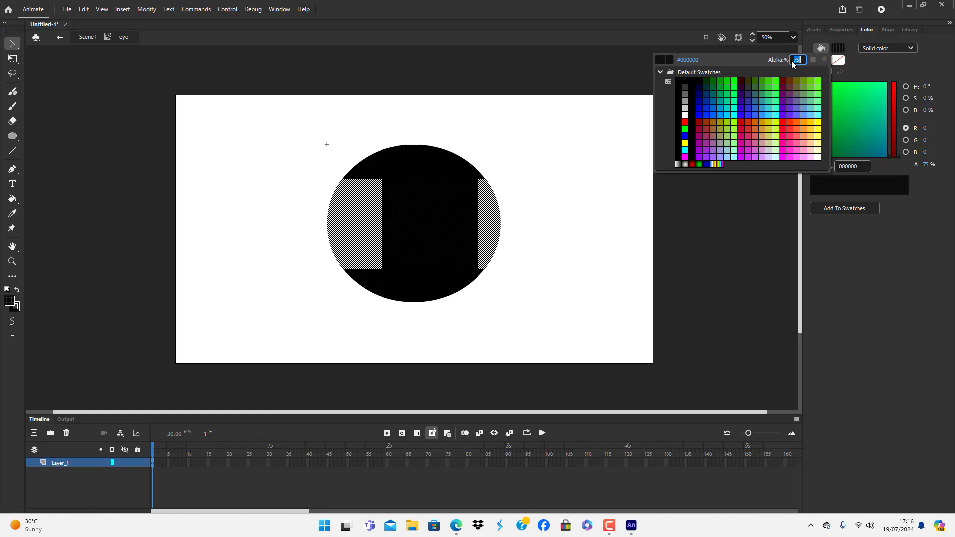
type("100")
key("Return")
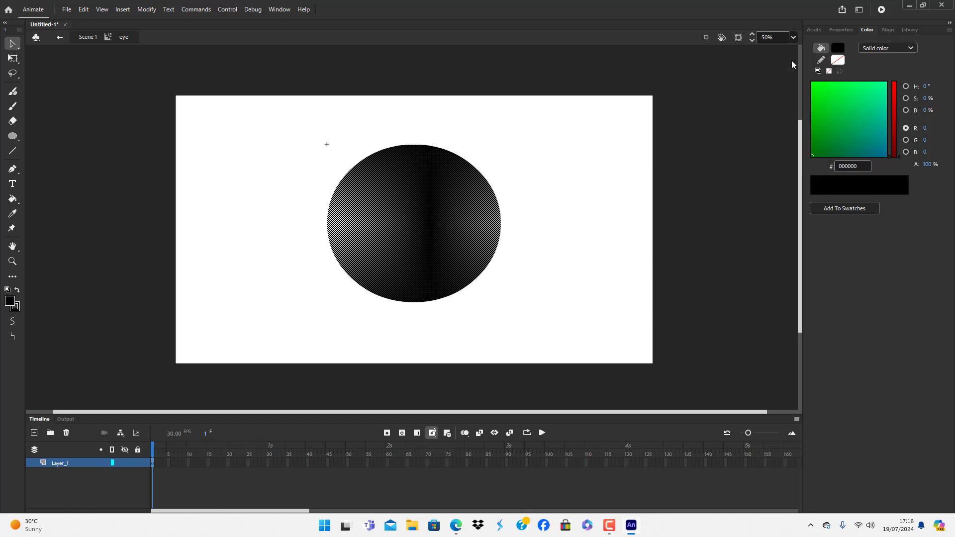
left_click(557, 167)
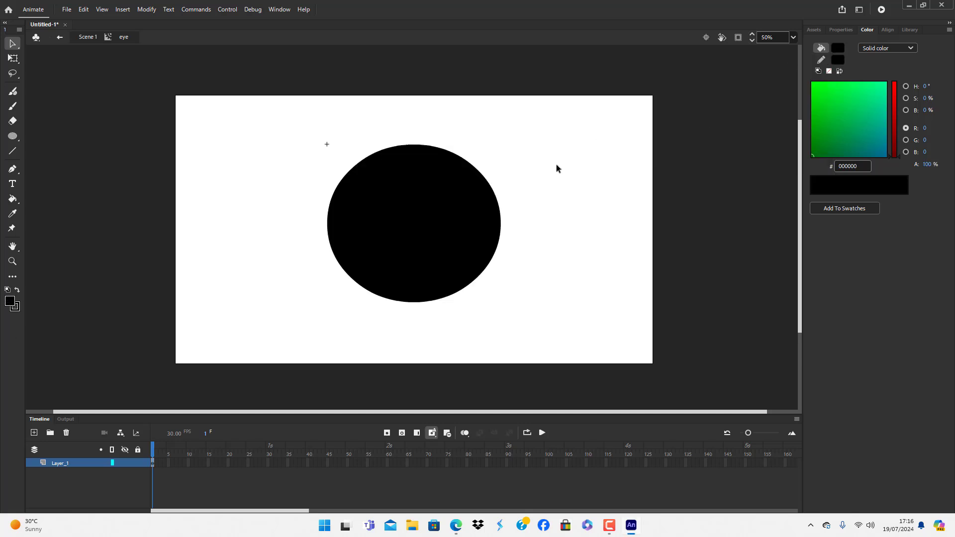
- Copy the black oval and add five new layers above Layer_1 in the eye symbol
left_click(404, 207)
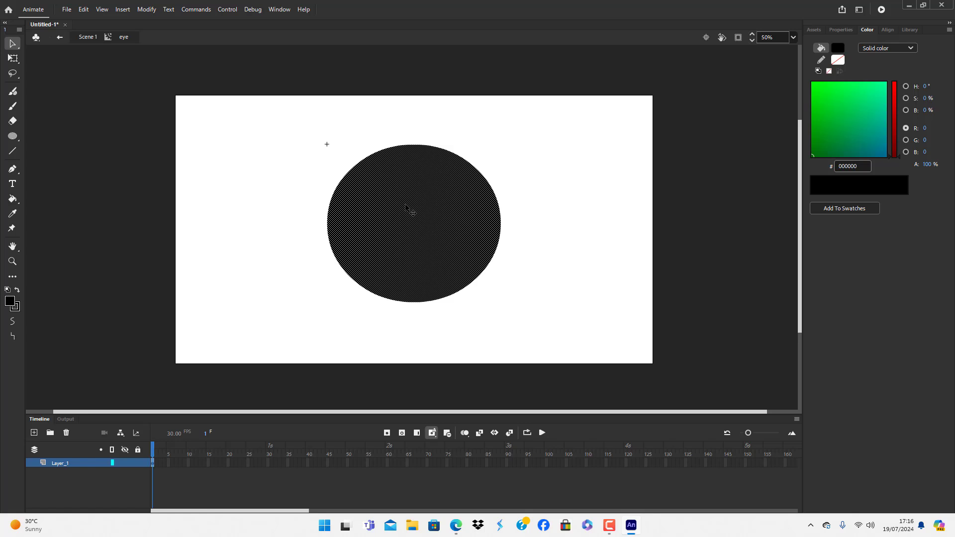
left_click(34, 449)
left_click(43, 508)
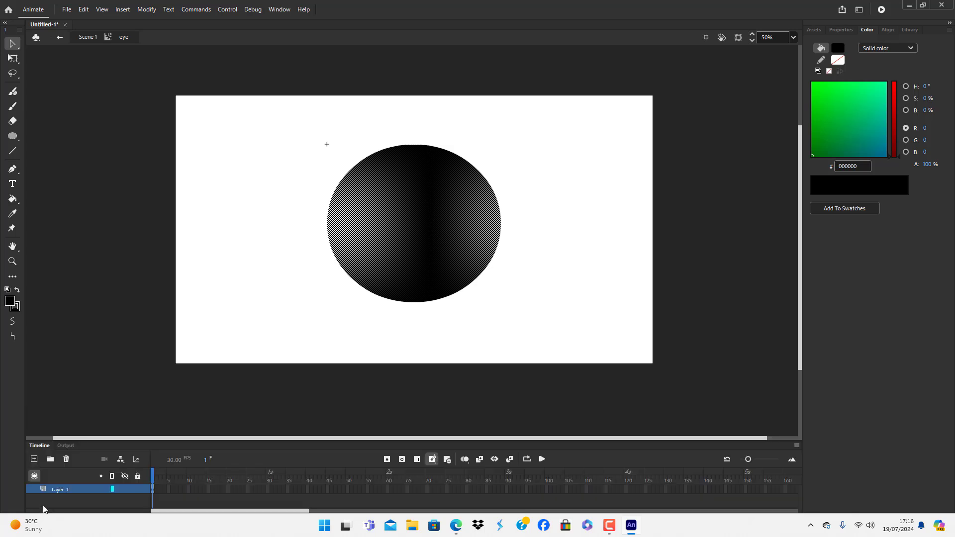
left_click(35, 432)
left_click(34, 433)
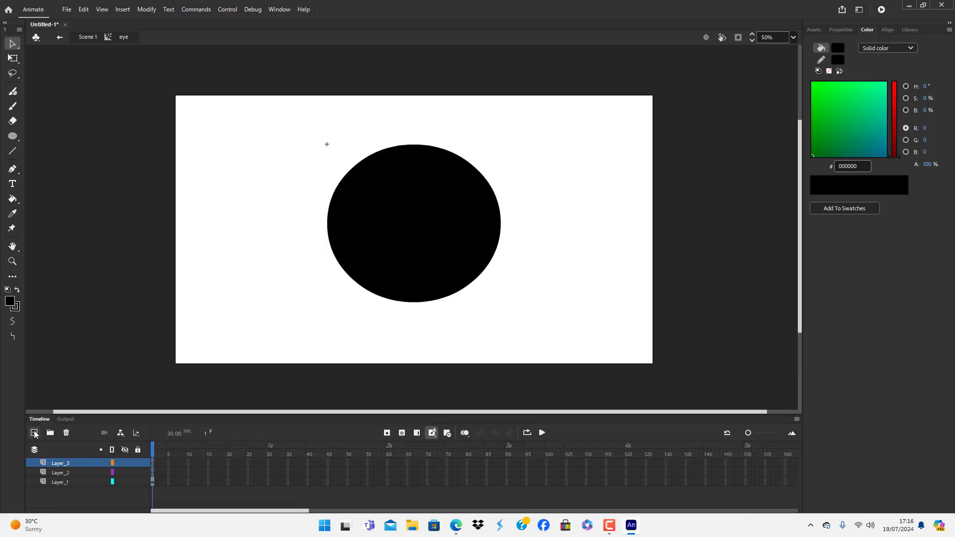
left_click(35, 433)
left_click(34, 433)
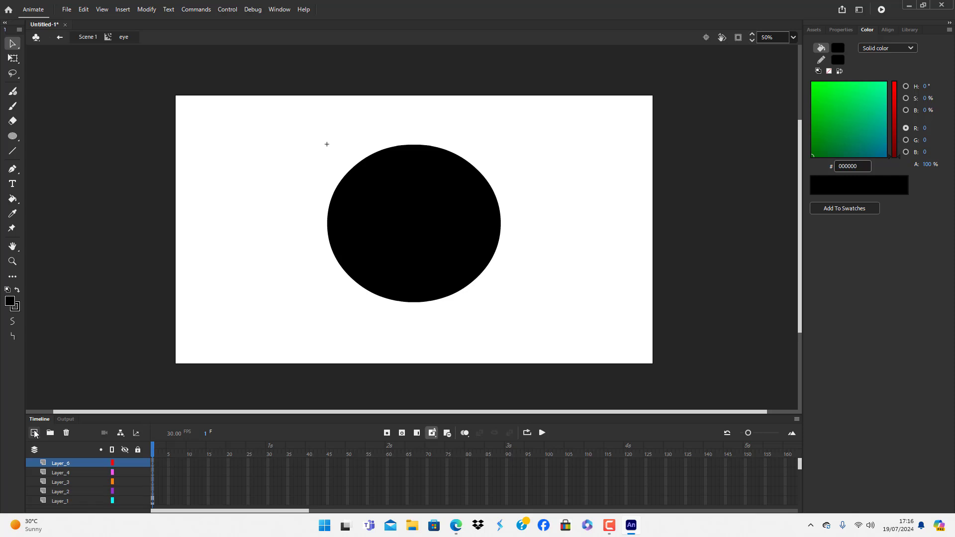
- Paste the copied oval in place on each of the layers Layer_2 to Layer_6
left_click(68, 493)
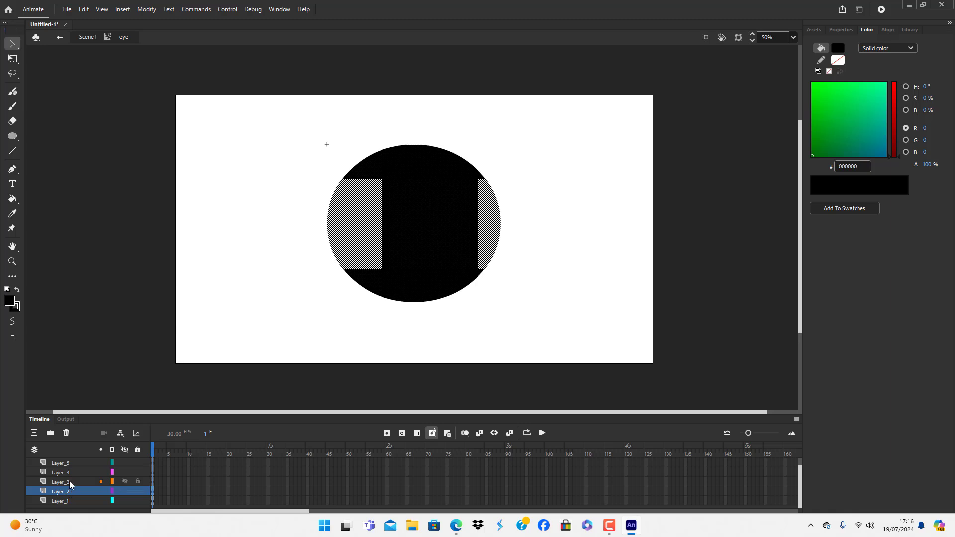
left_click(70, 482)
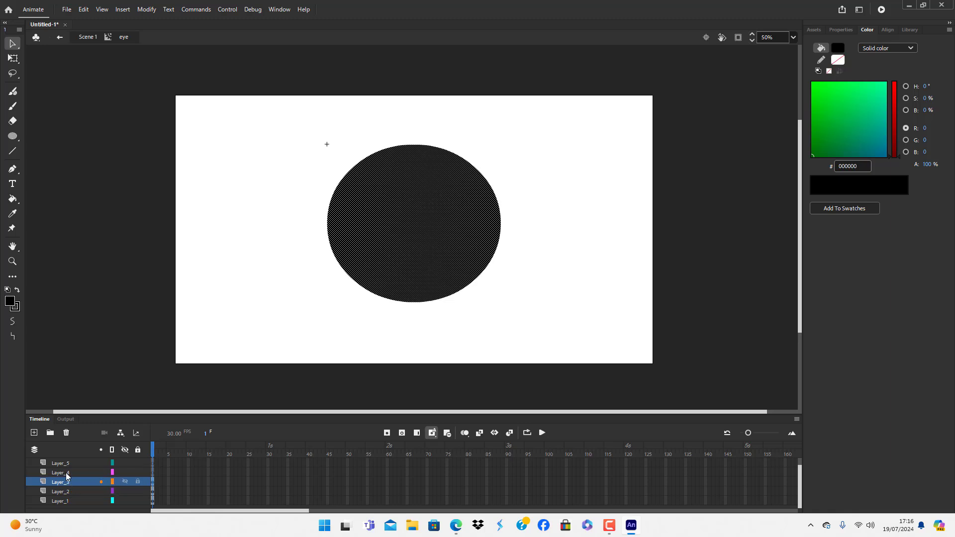
left_click(68, 472)
left_click(68, 472)
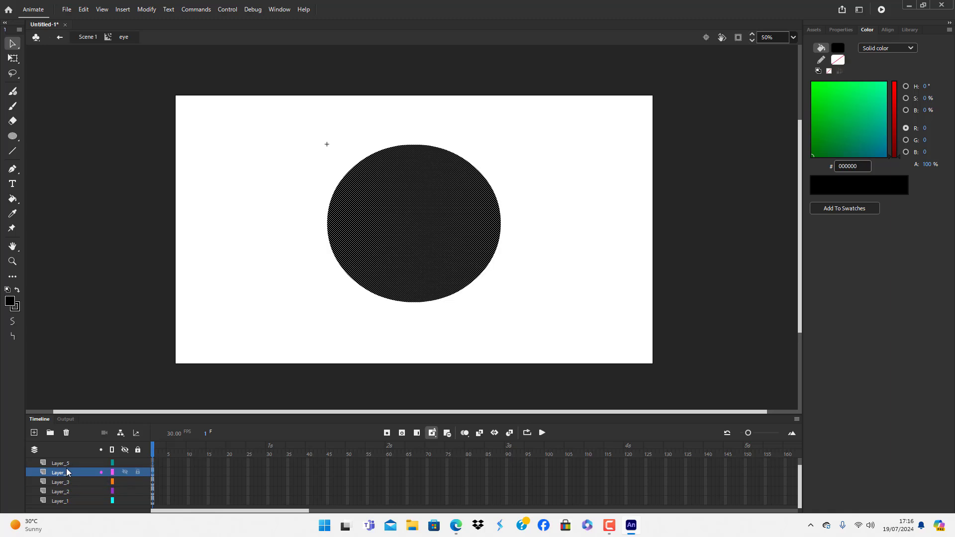
left_click(67, 464)
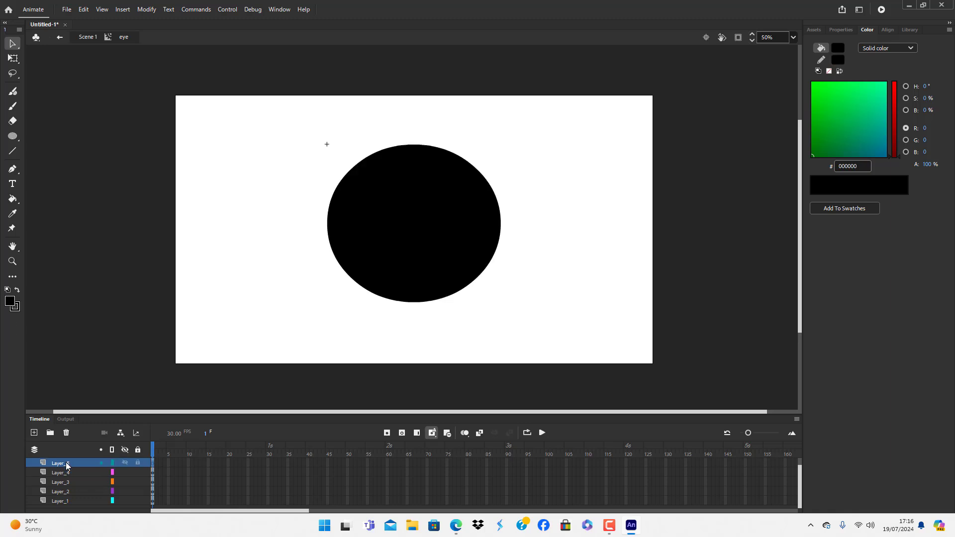
key("ctrl+shift+v")
scroll(67, 475, "up", 1)
left_click(60, 462)
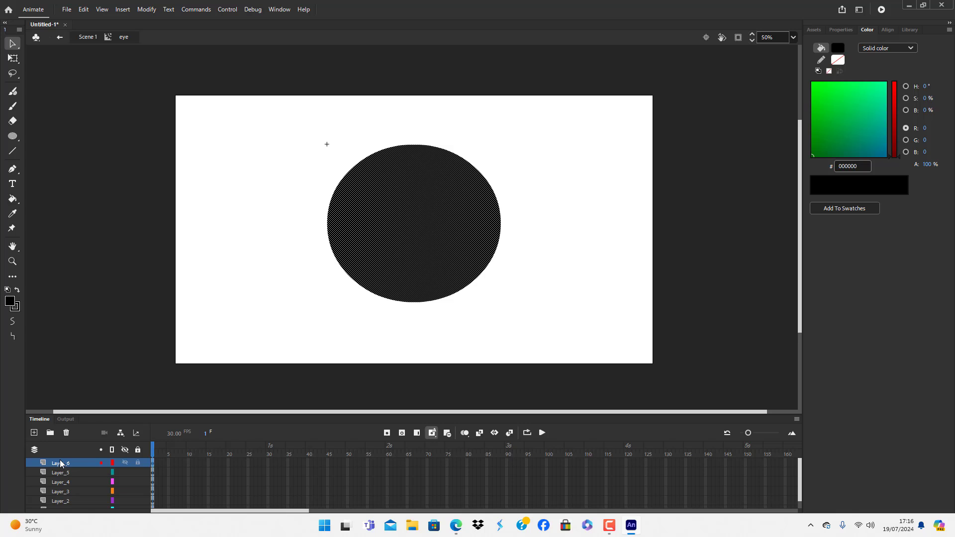
left_click(265, 270)
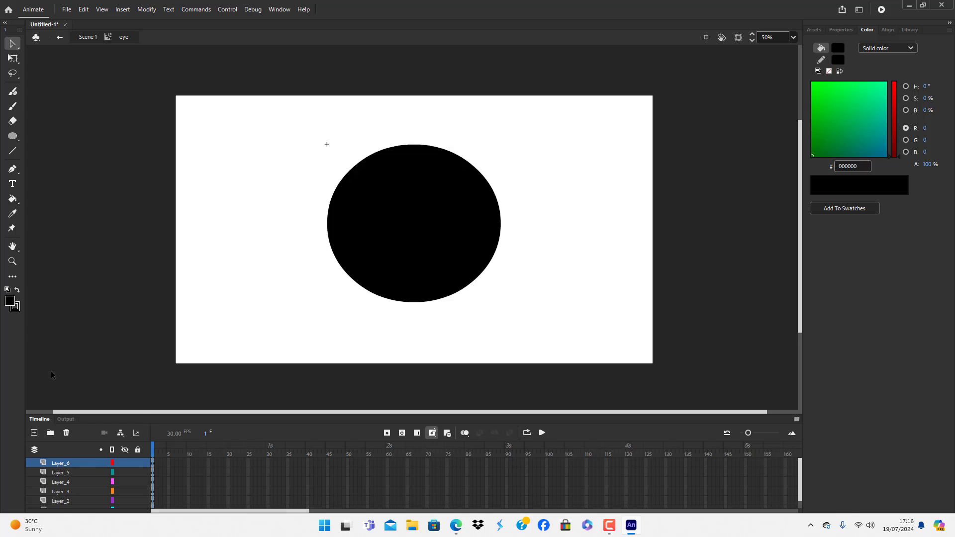
- Scale the oval on Layer_6 down around its centre to about 30% of its size with Free Transform
left_click(71, 461)
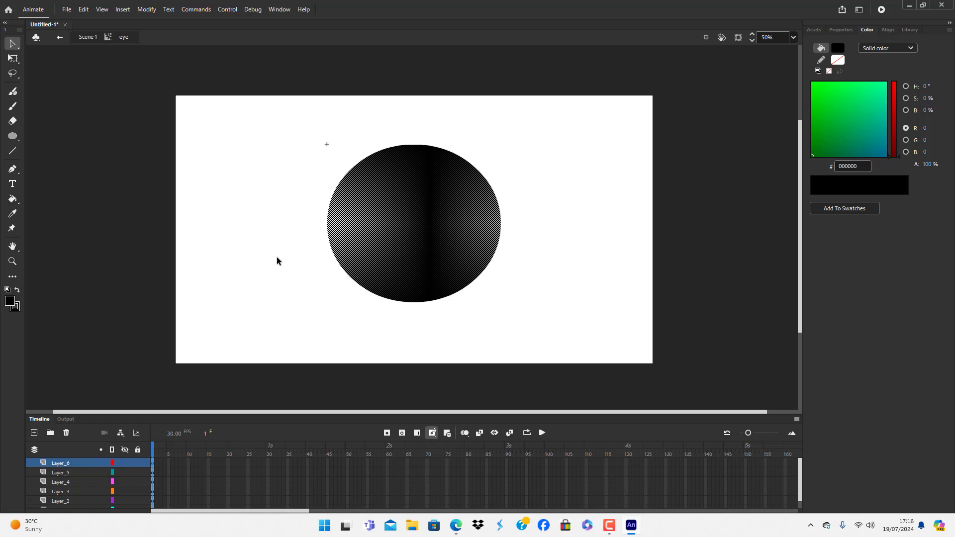
key("q")
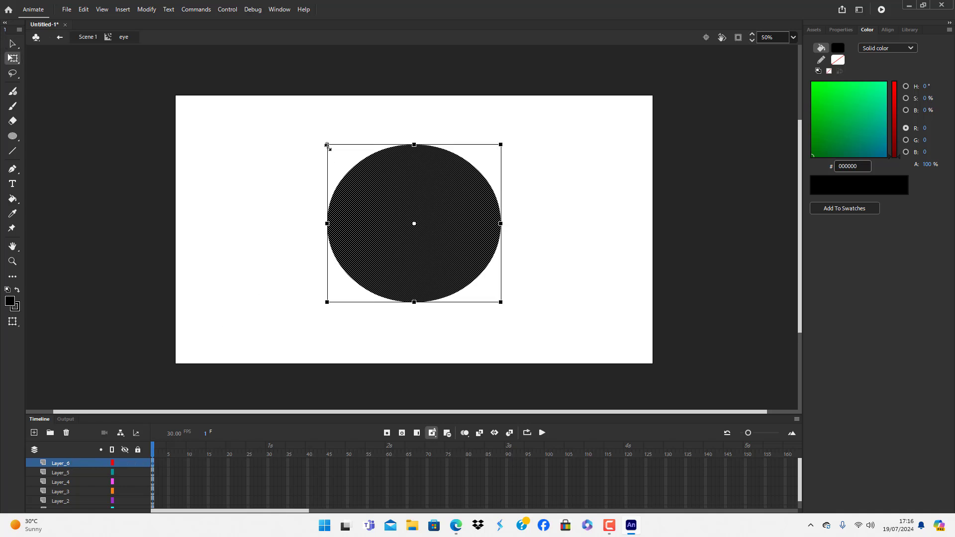
left_click_drag(330, 150, 340, 159)
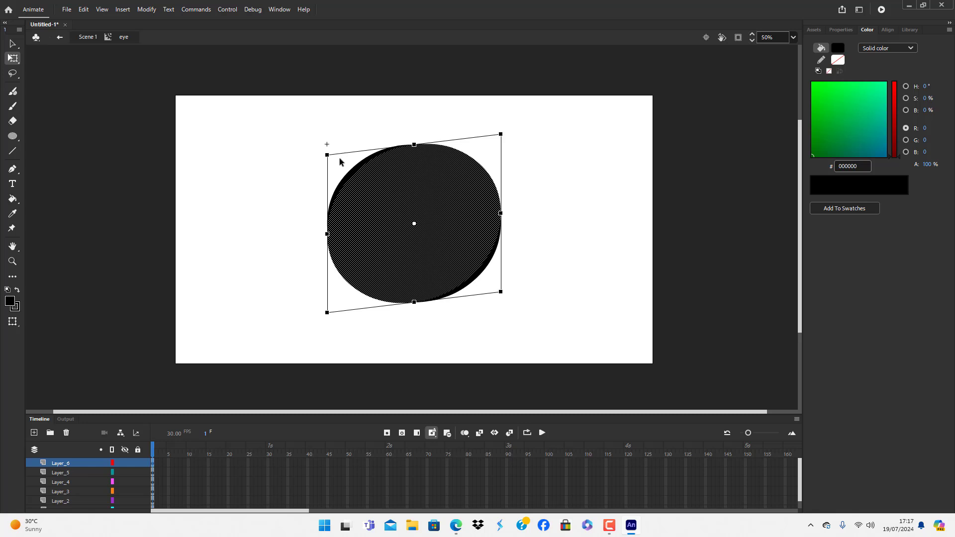
key("ctrl+z")
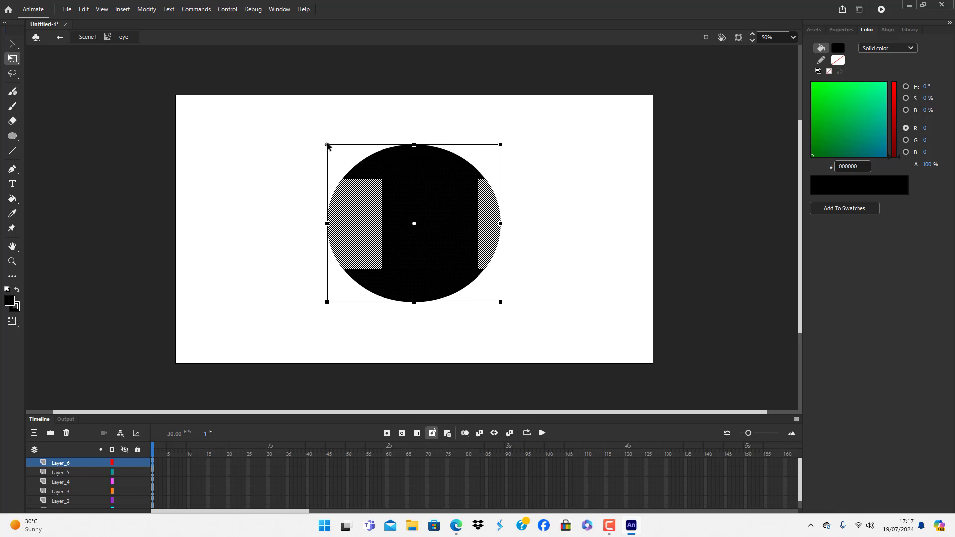
left_click(394, 120)
left_click(428, 211)
left_click(517, 148)
left_click(449, 190)
left_click_drag(501, 143, 458, 199)
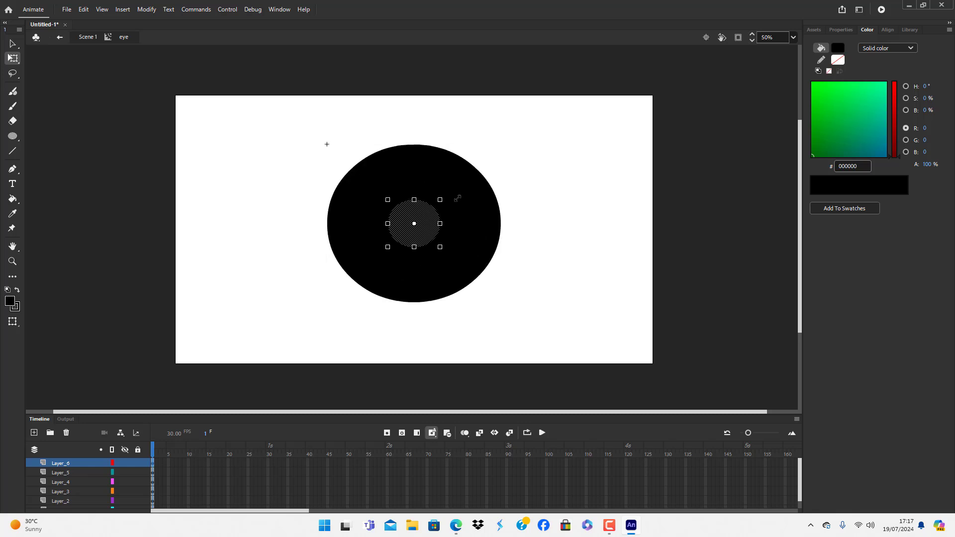
left_click(535, 186)
- Scale the oval on Layer_5 to about 40% and the one on Layer_4 to about 55% of their size, keeping both centred
left_click(71, 473)
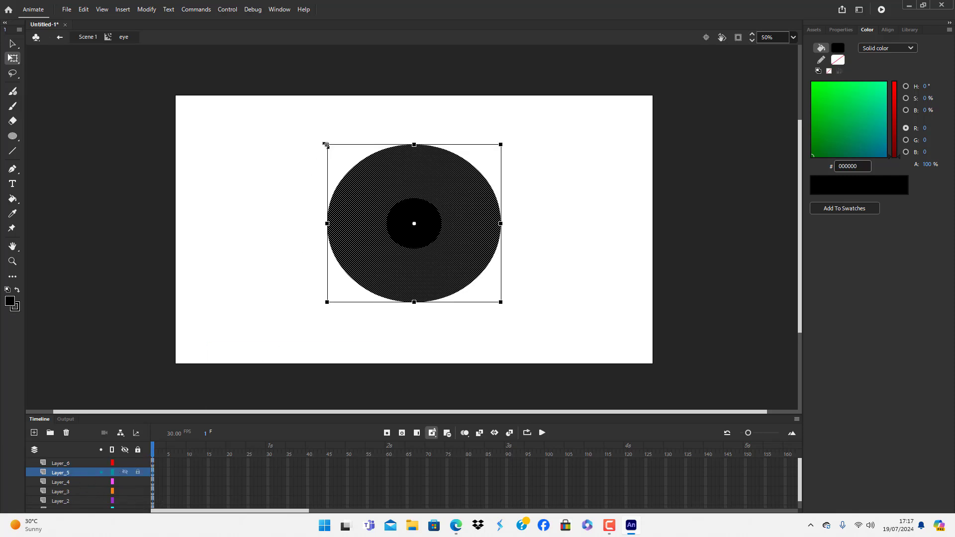
left_click_drag(326, 144, 378, 191)
left_click(68, 483)
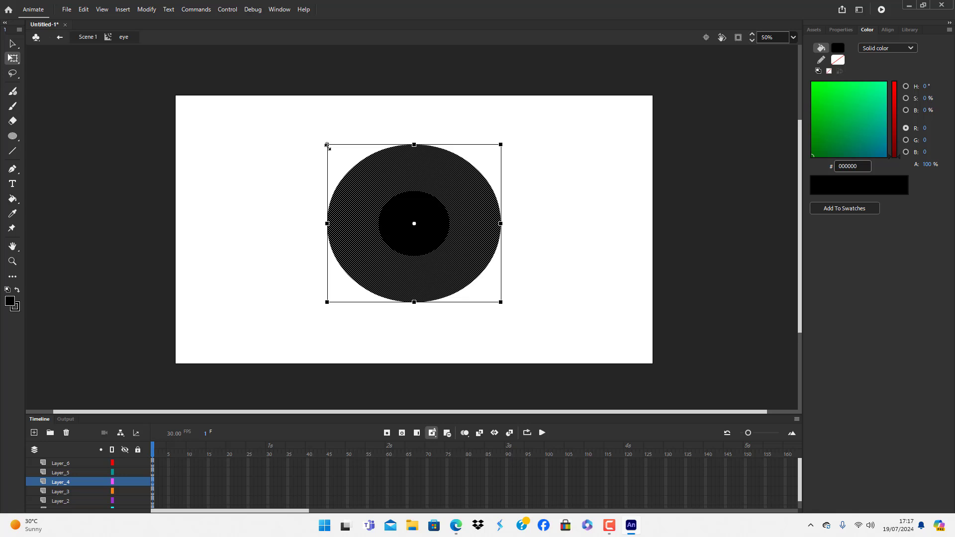
left_click_drag(327, 145, 367, 179)
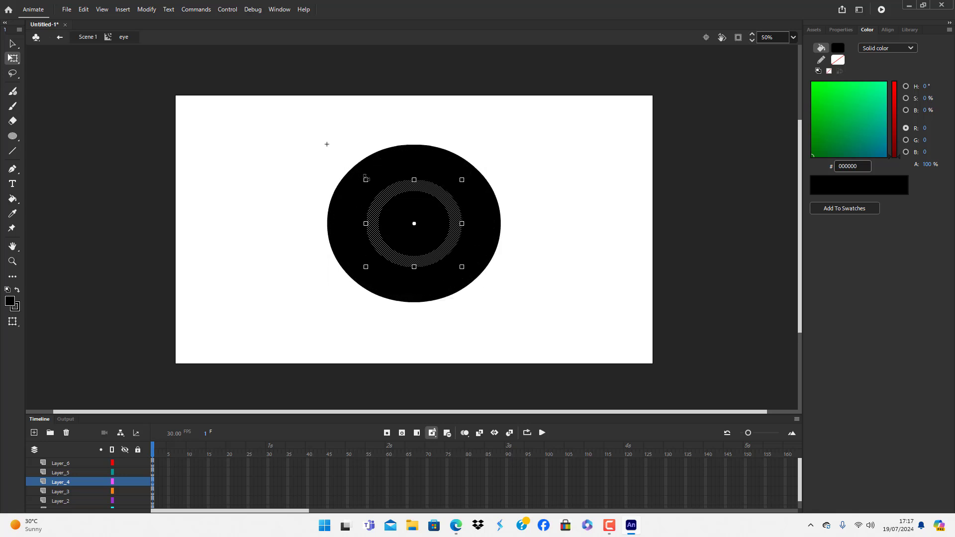
- Scale the oval on Layer_3 to about 70% and the one on Layer_2 to about 85% of their size, keeping both centred
left_click(61, 492)
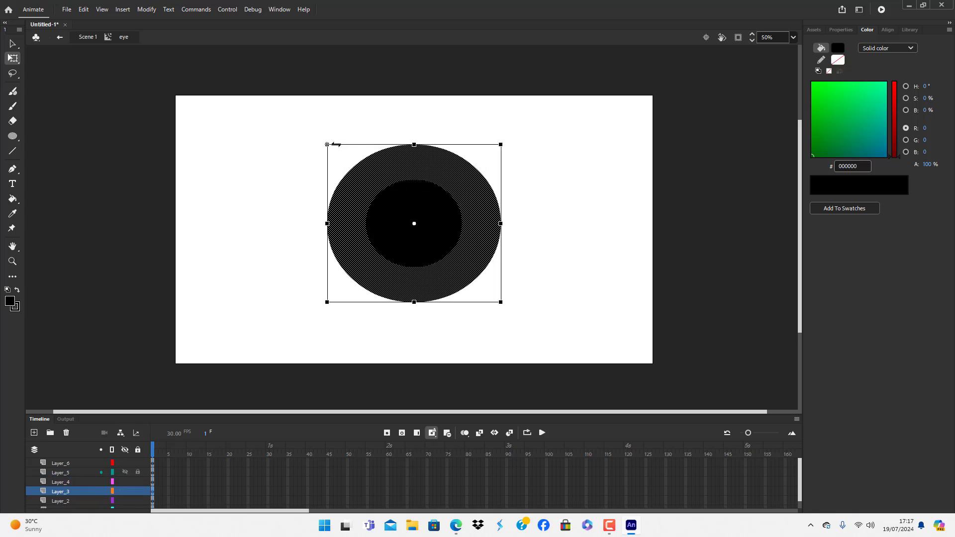
mouse_move(327, 144)
left_mouse_down()
mouse_move(354, 165)
mouse_move(340, 156)
left_mouse_up()
left_click(72, 501)
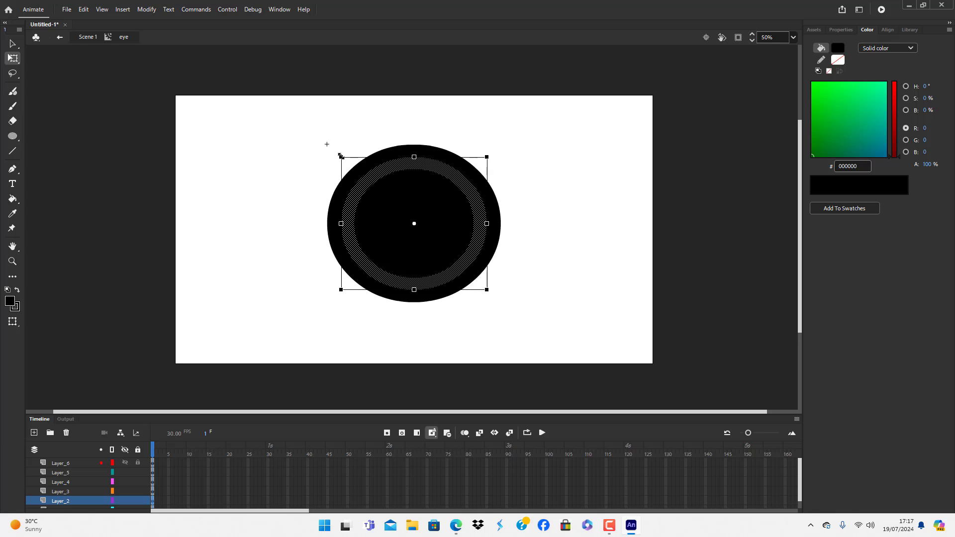
left_click(219, 257)
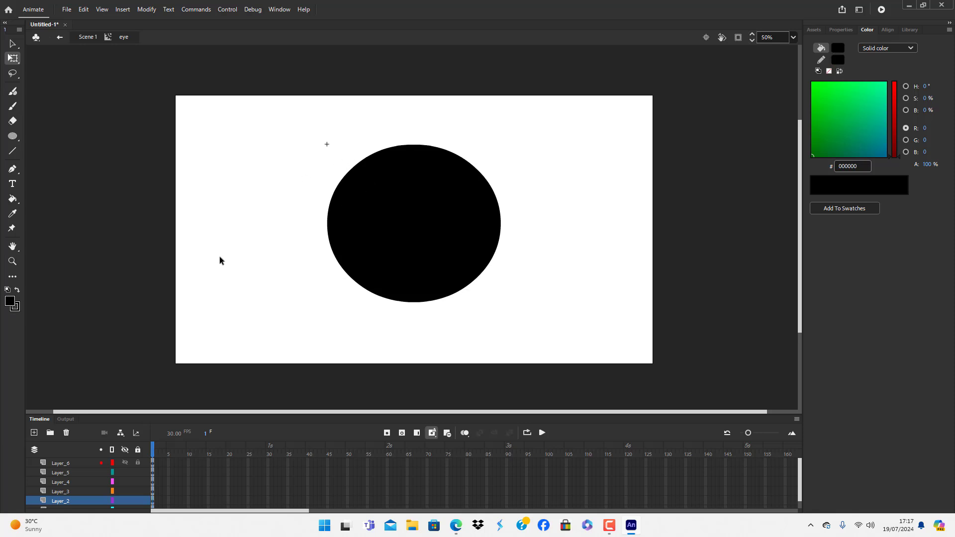
left_click(370, 282)
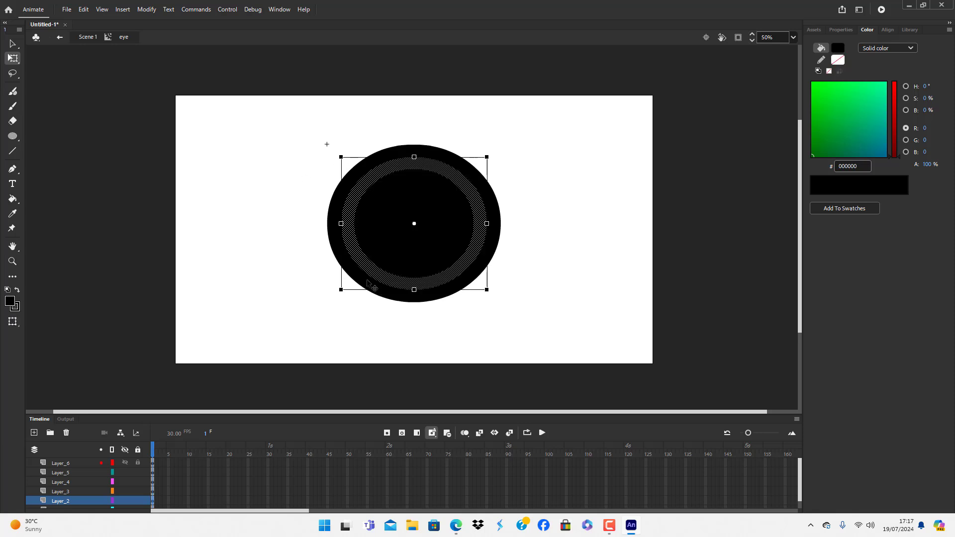
- Add a layer above Layer_1, paste the copied oval in place on it, and scale it to about 95% around its centre
left_click(365, 283)
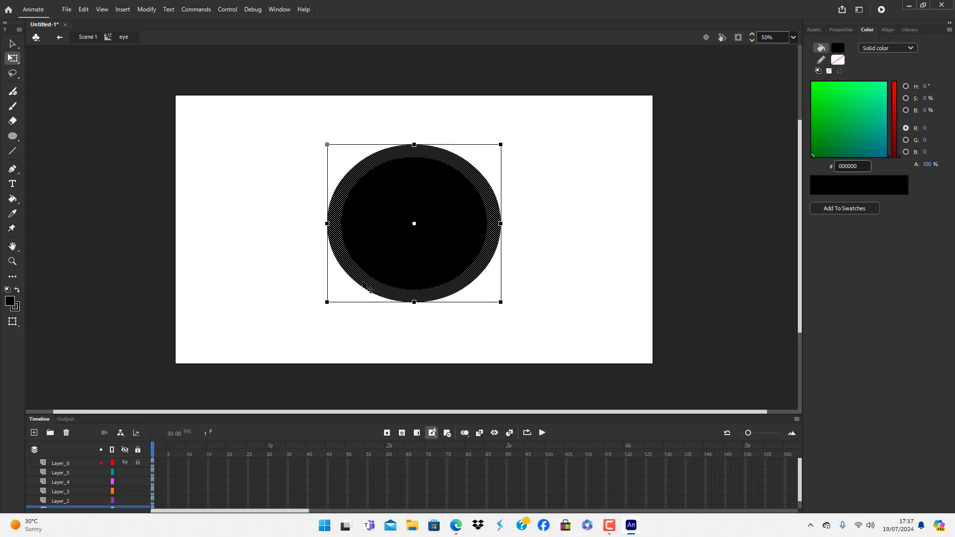
scroll(90, 496, "down", 1)
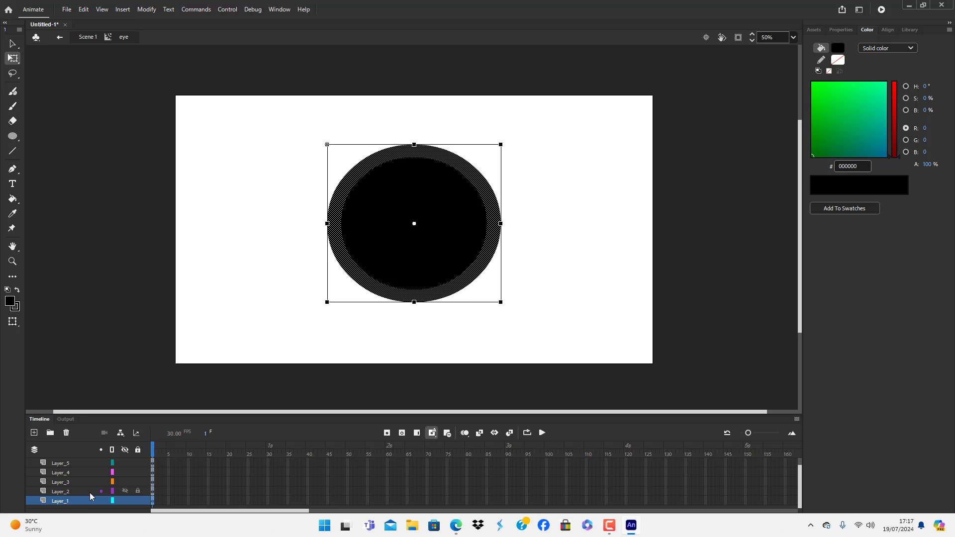
left_click(34, 437)
scroll(84, 498, "down", 1)
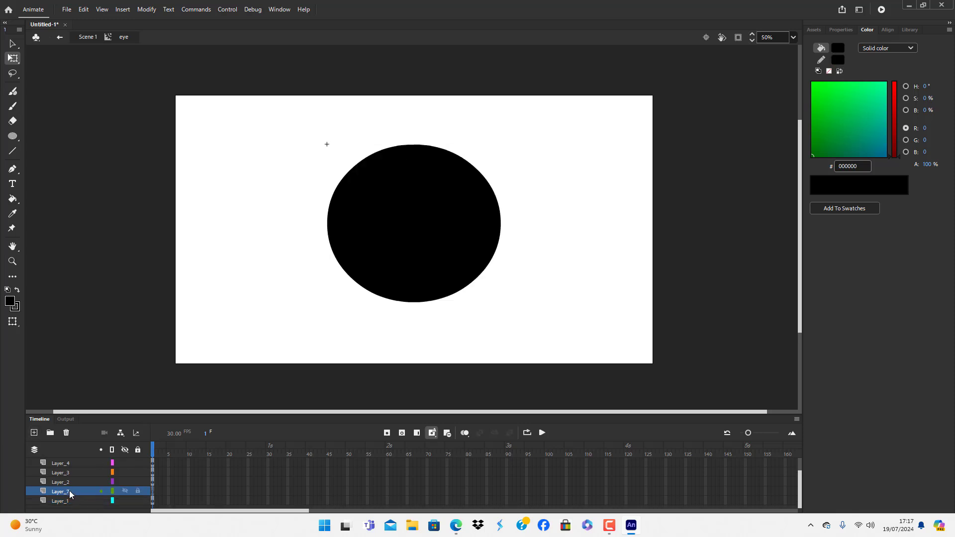
left_click(67, 492)
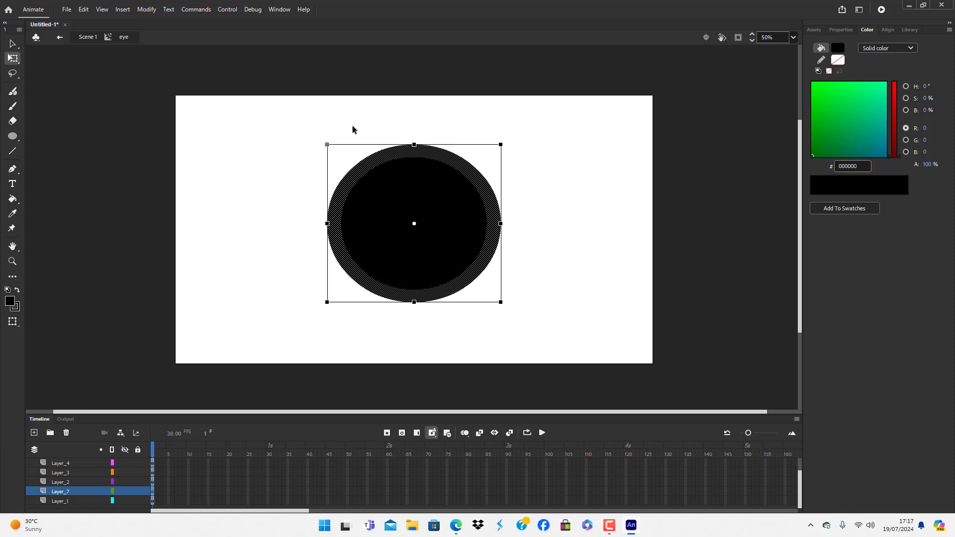
left_click_drag(327, 145, 333, 148)
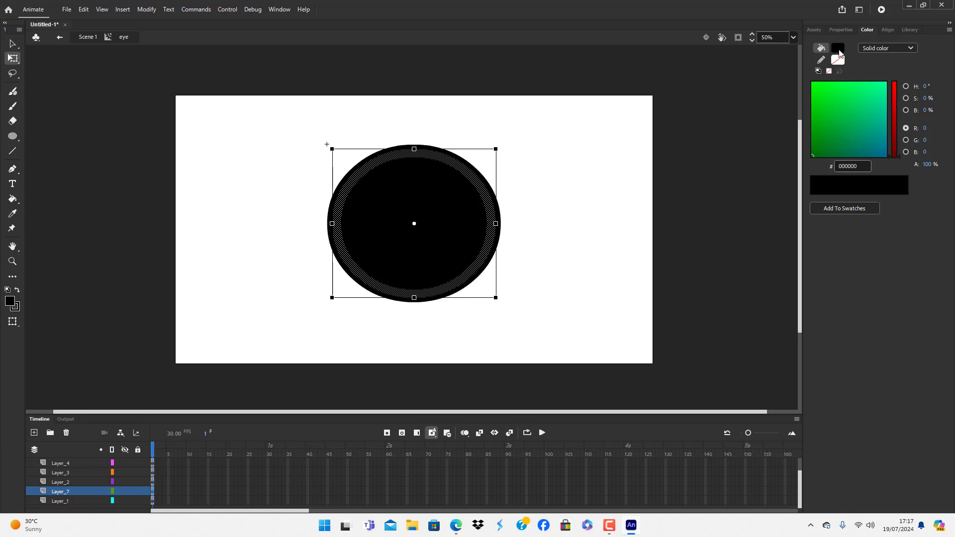
- Change the fill of the oval on Layer_7 to white (FFFFFF)
left_click(838, 47)
left_click(687, 108)
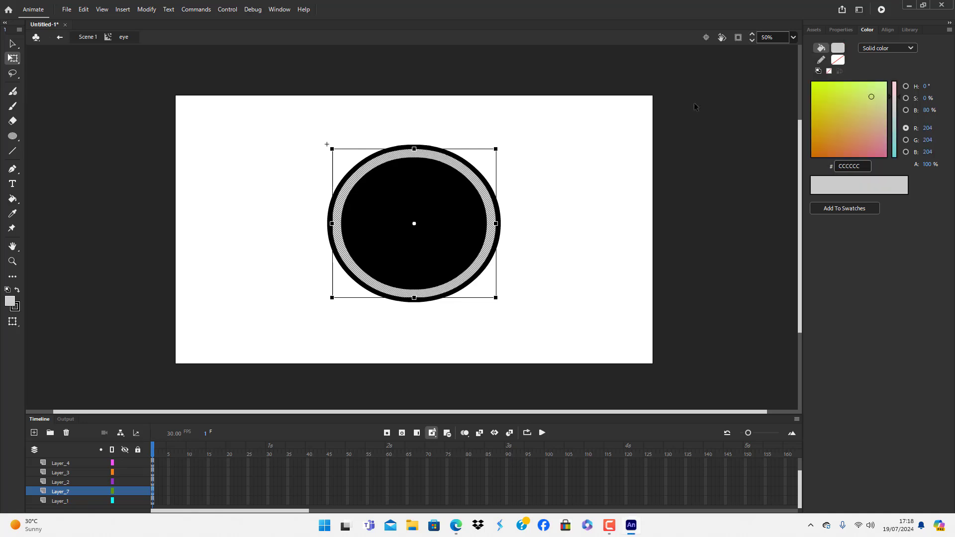
left_click(839, 49)
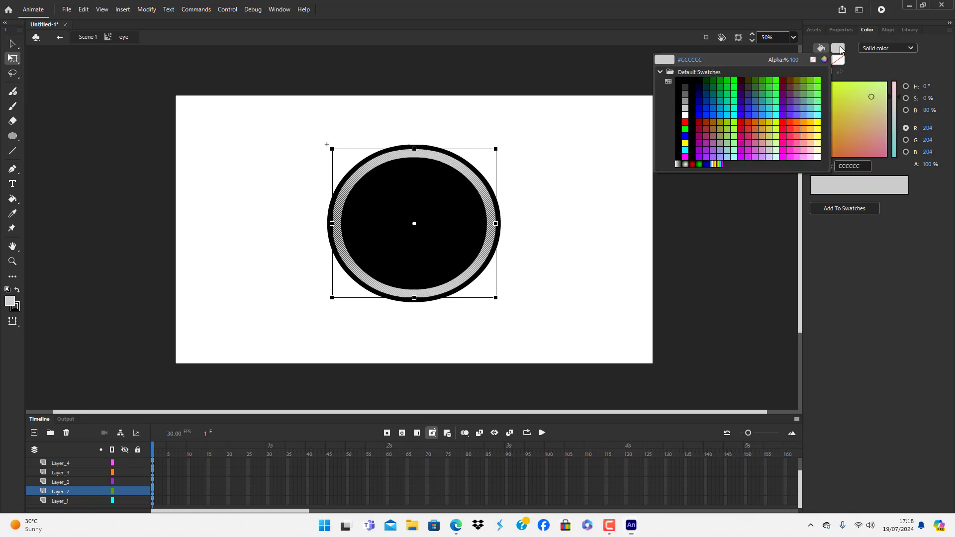
left_click(685, 115)
left_click(617, 229)
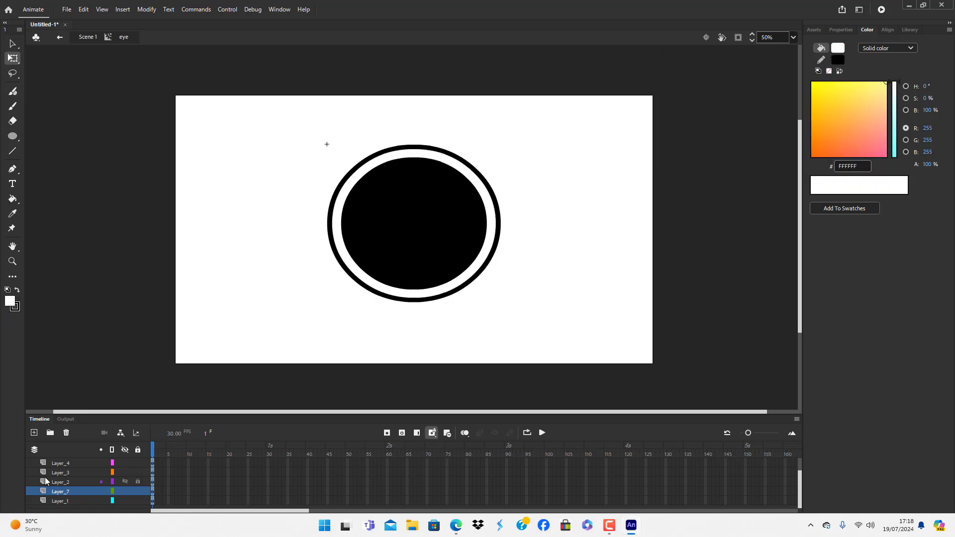
- Give the oval on Layer_2 a radial gradient fill and add five intermediate colour stops to it
scroll(66, 494, "up", 1)
scroll(98, 505, "down", 1)
left_click(65, 482)
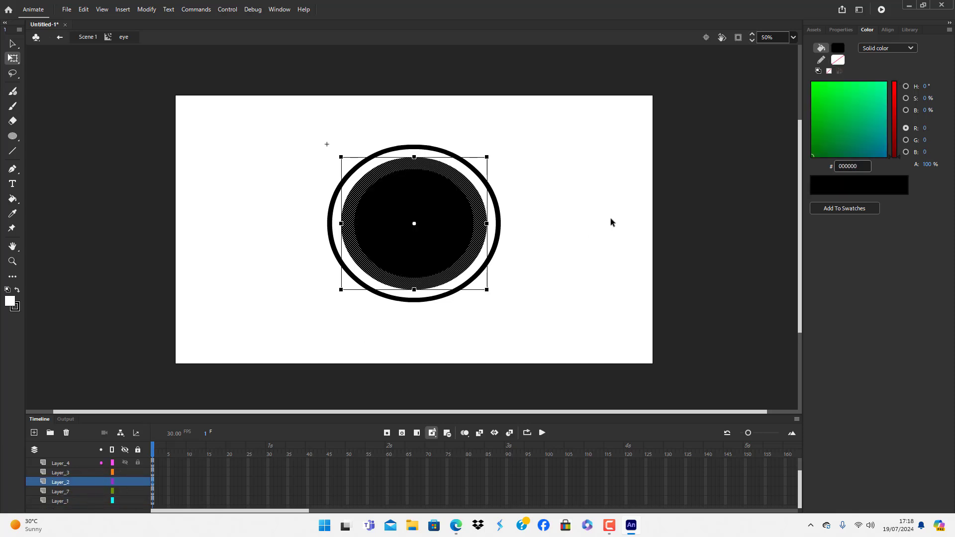
left_click(913, 49)
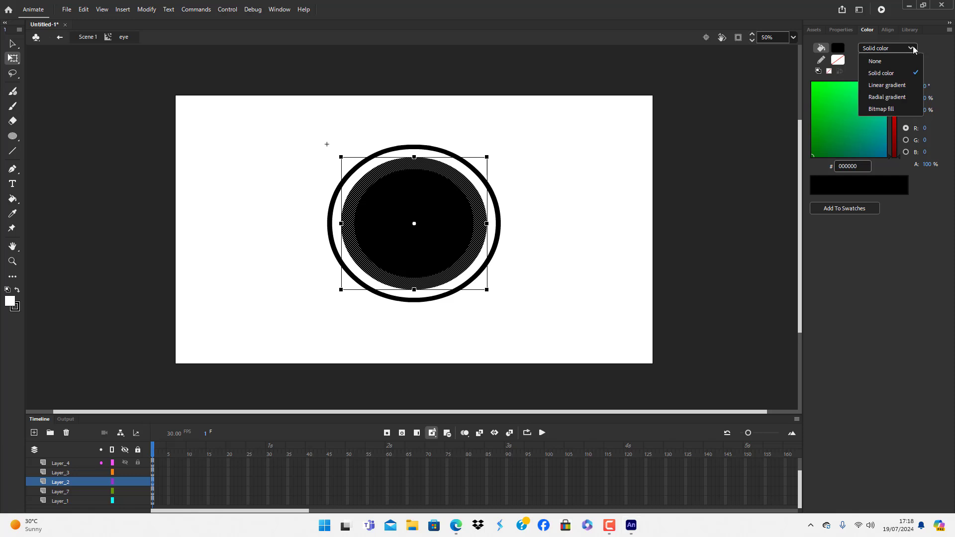
left_click(892, 98)
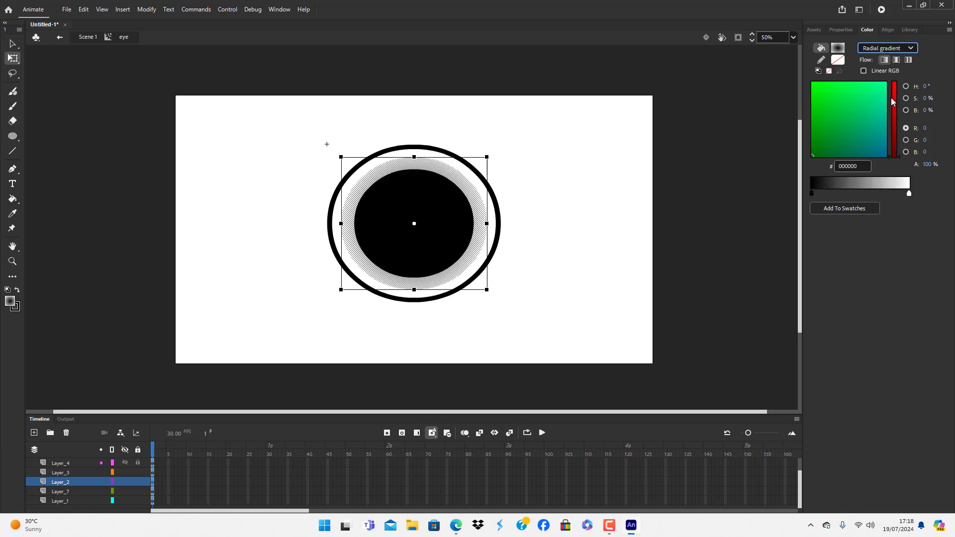
left_click(829, 193)
left_click(843, 193)
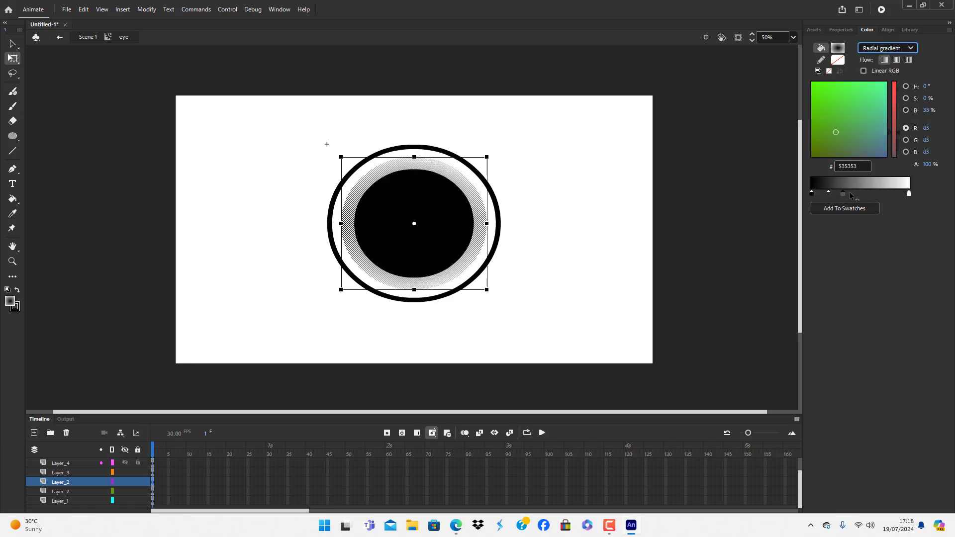
left_click(858, 193)
left_click(886, 193)
left_click(871, 194)
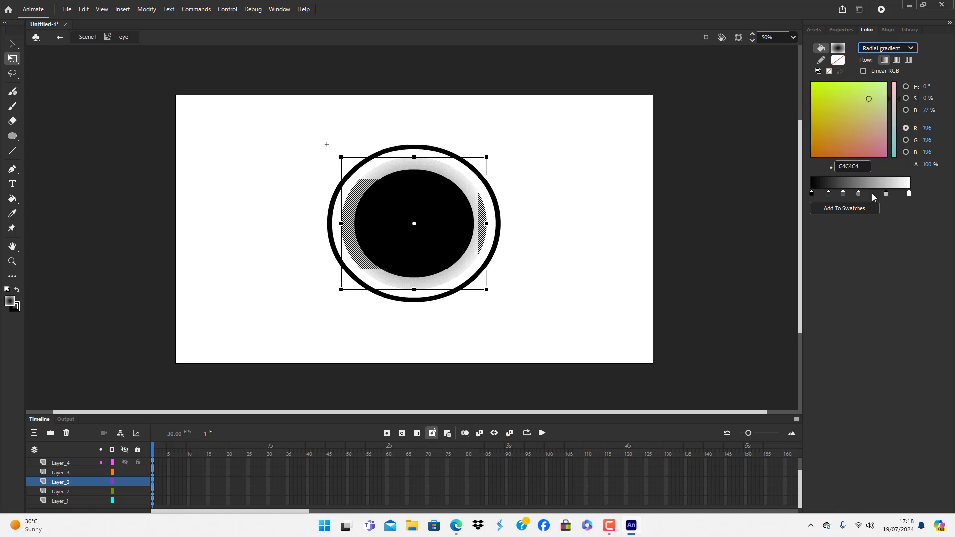
- Colour the first four gradient stops in order with the blues 0025E5, 2D5CDD, 538AE9 and 7BA8EC
left_click(812, 193)
left_click(879, 146)
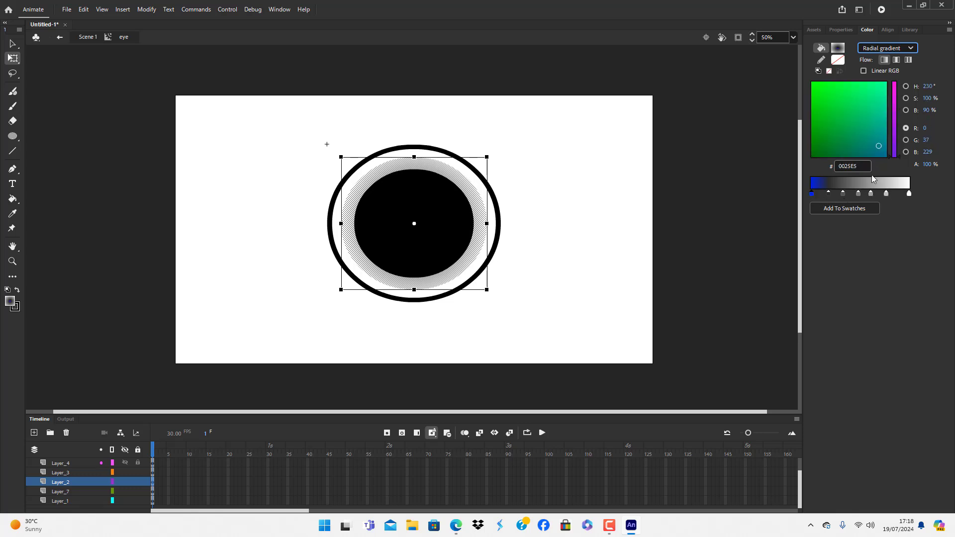
left_click(829, 193)
left_click(876, 141)
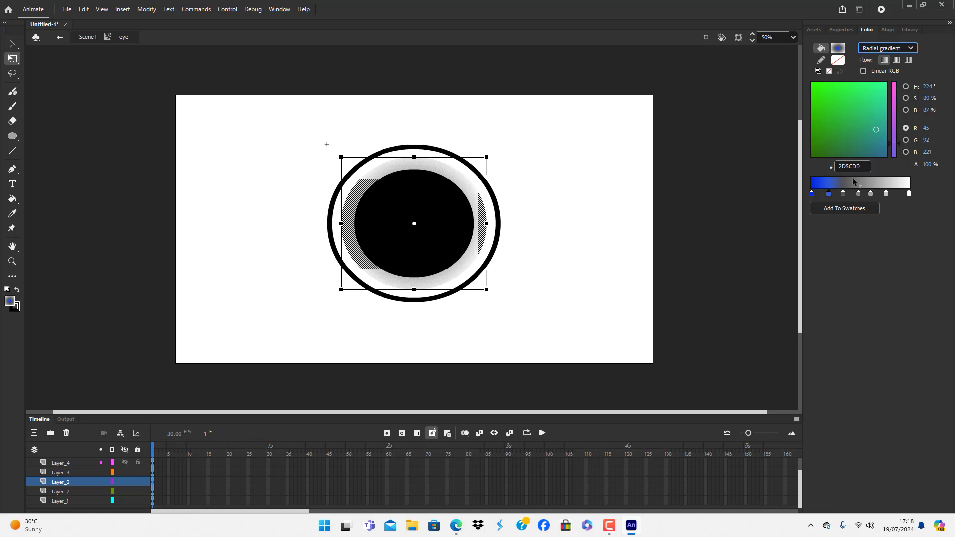
left_click(844, 194)
left_click(880, 116)
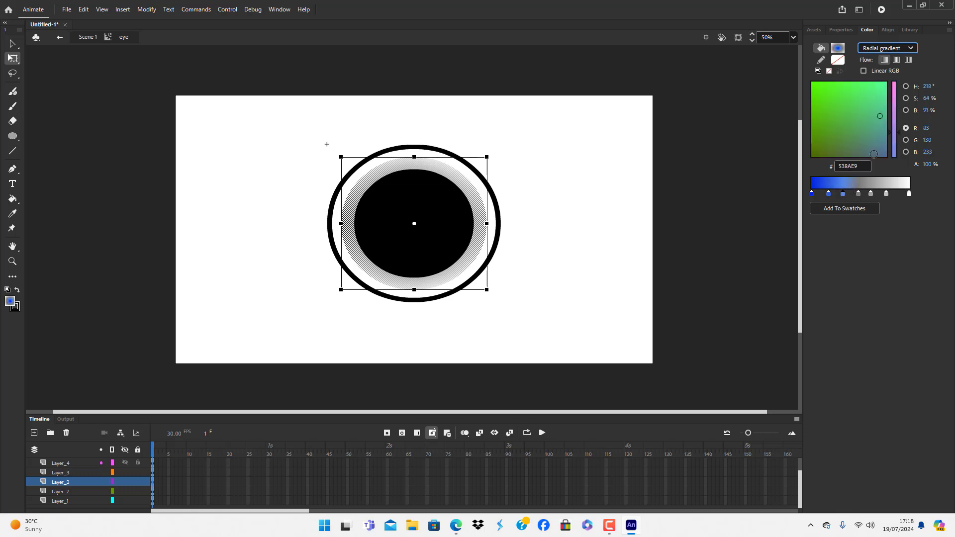
left_click(859, 194)
left_click(882, 107)
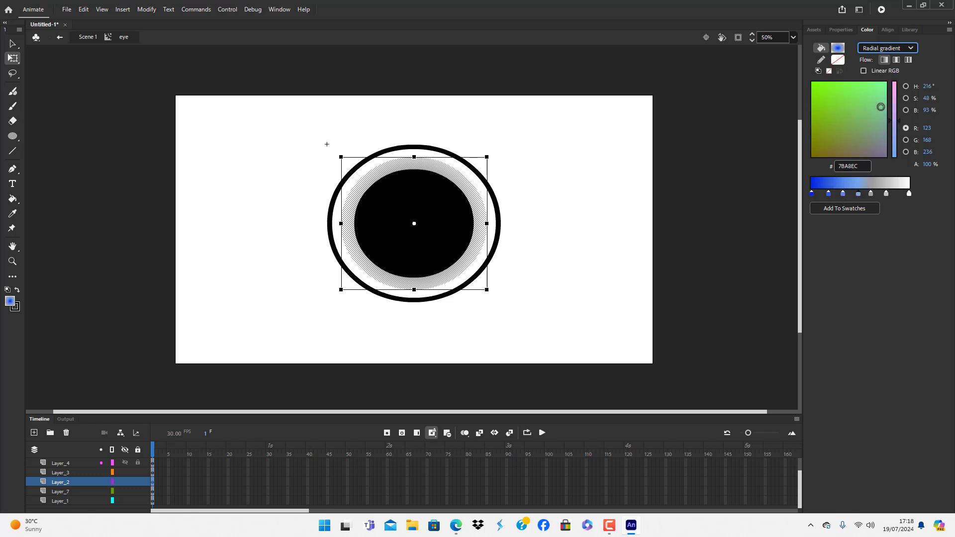
- Colour the fifth gradient stop light violet, the sixth blue 3E6DE5 and the last one teal 30D4AF
left_click(872, 194)
left_click(882, 109)
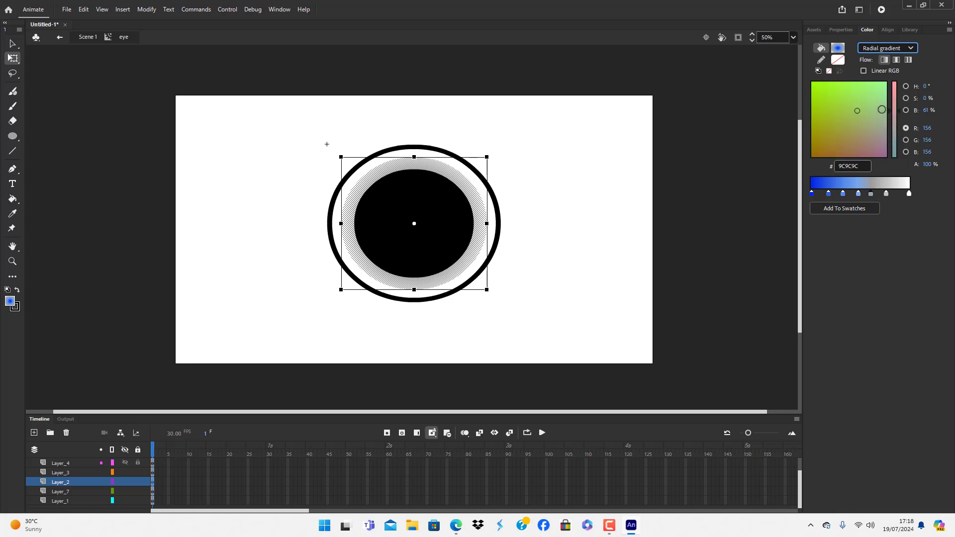
left_click(886, 195)
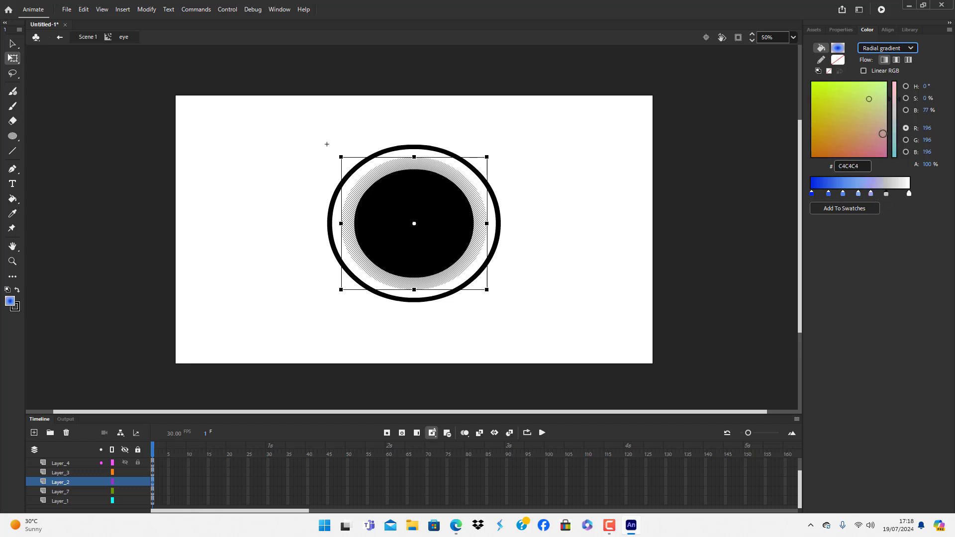
left_click(896, 140)
left_click(879, 129)
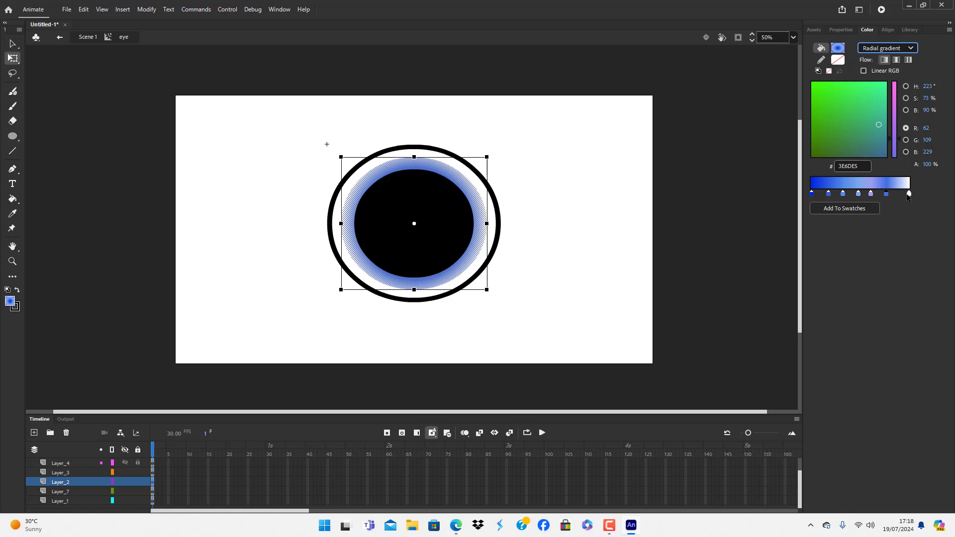
left_click(909, 194)
left_click(898, 146)
left_click(863, 94)
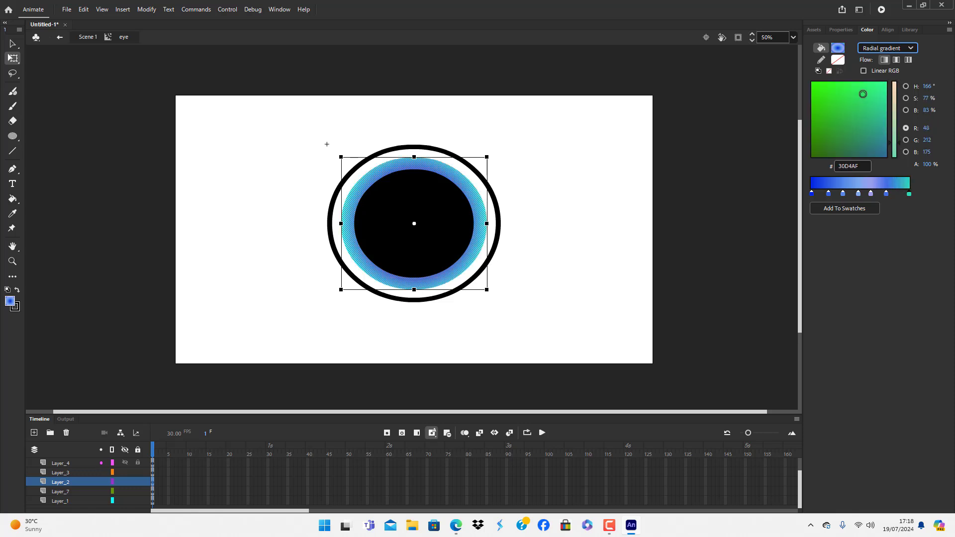
left_click(559, 272)
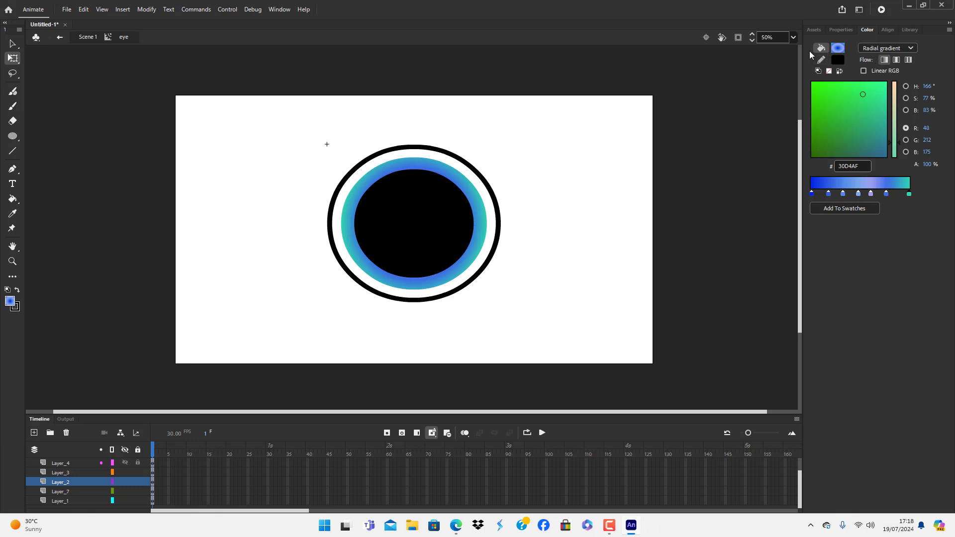
- Refill the Layer_2 oval with the gradient using the Paint Bucket, placing the gradient's centre at the ring's upper-left edge
left_click(12, 198)
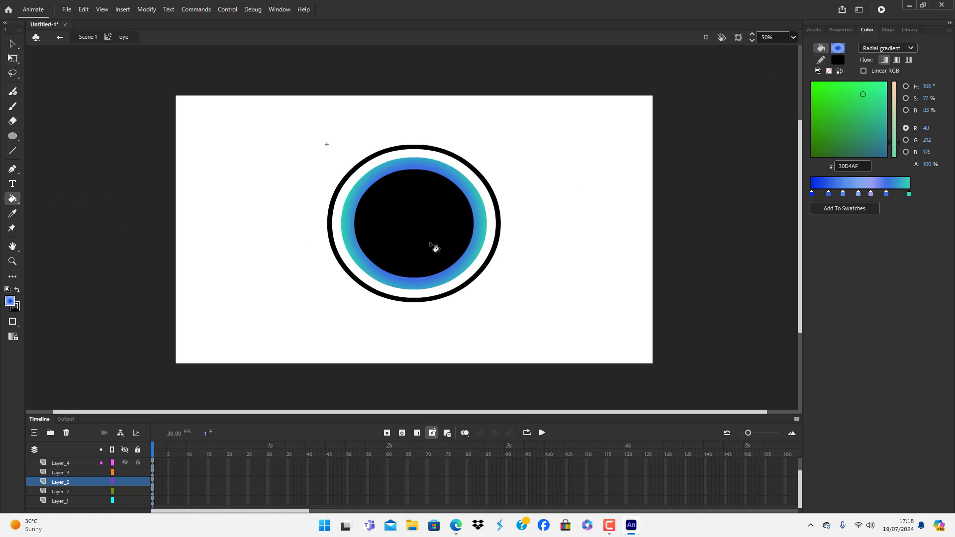
left_click(351, 220)
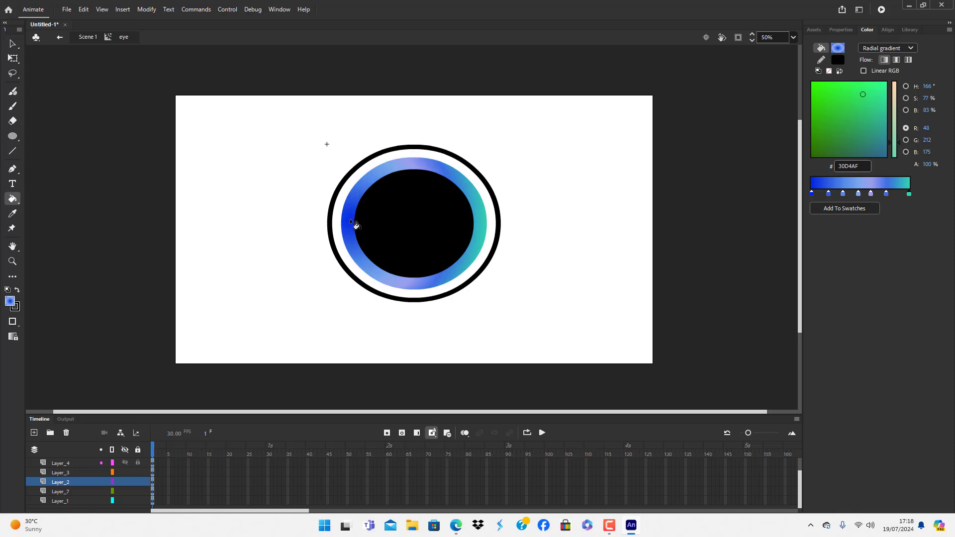
left_click(70, 473)
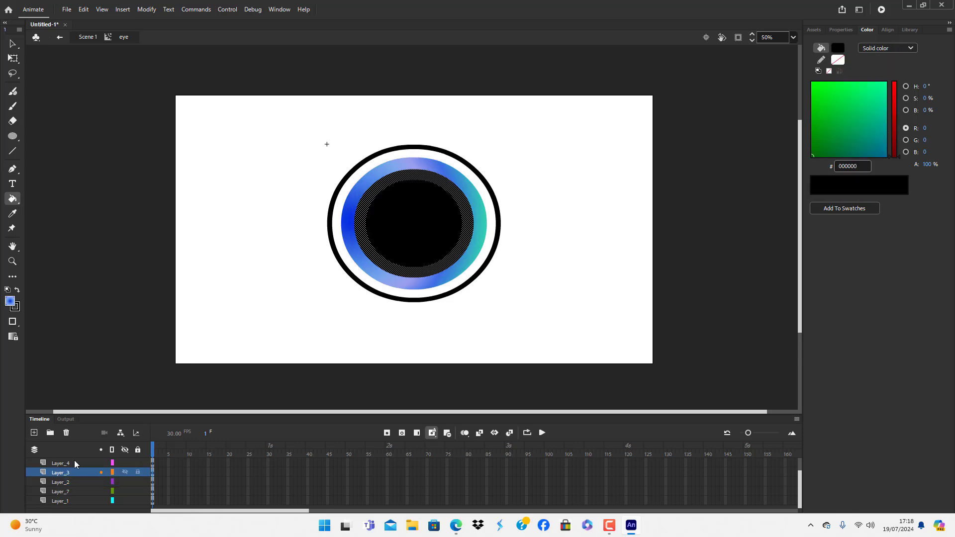
left_click(352, 205)
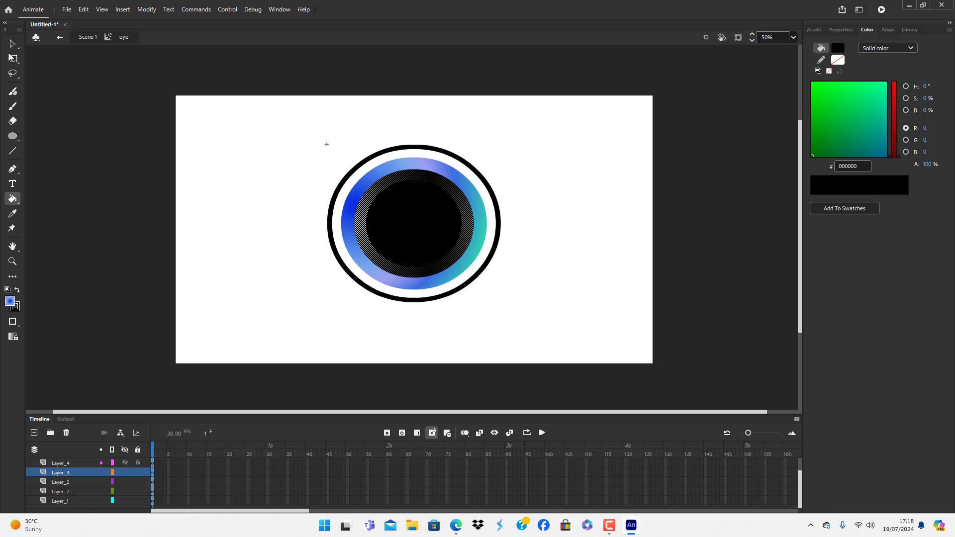
- Apply the same blue-to-teal radial gradient to the ovals on Layer_3 and Layer_4
left_click(12, 43)
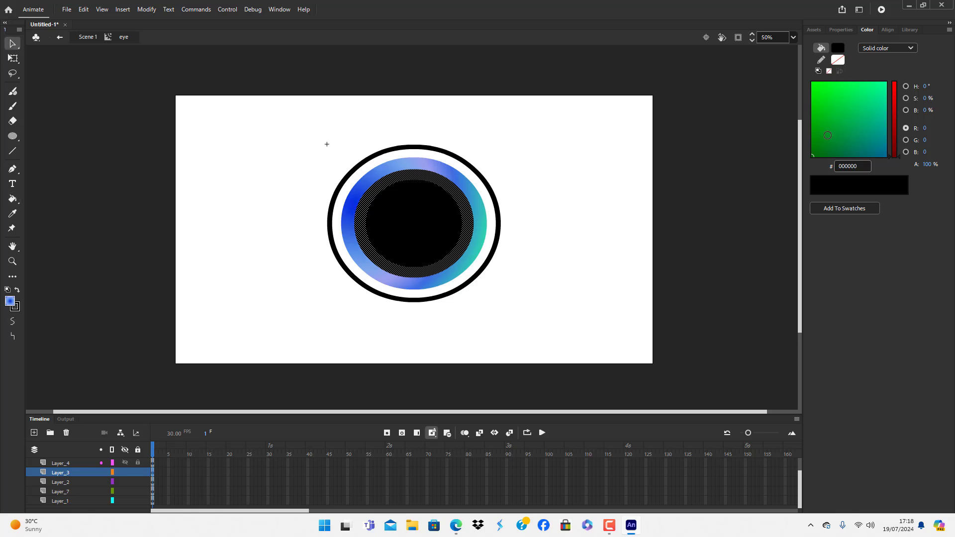
left_click(911, 48)
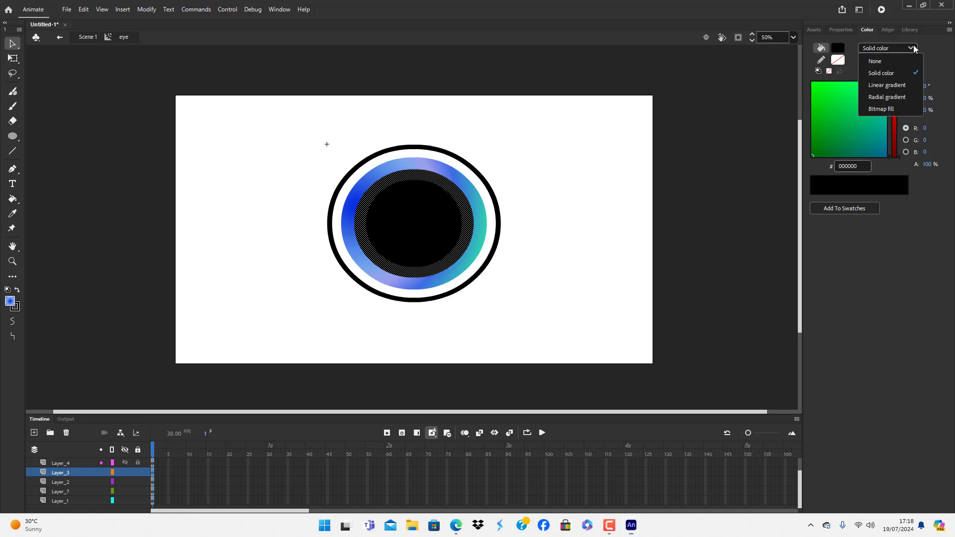
left_click(891, 96)
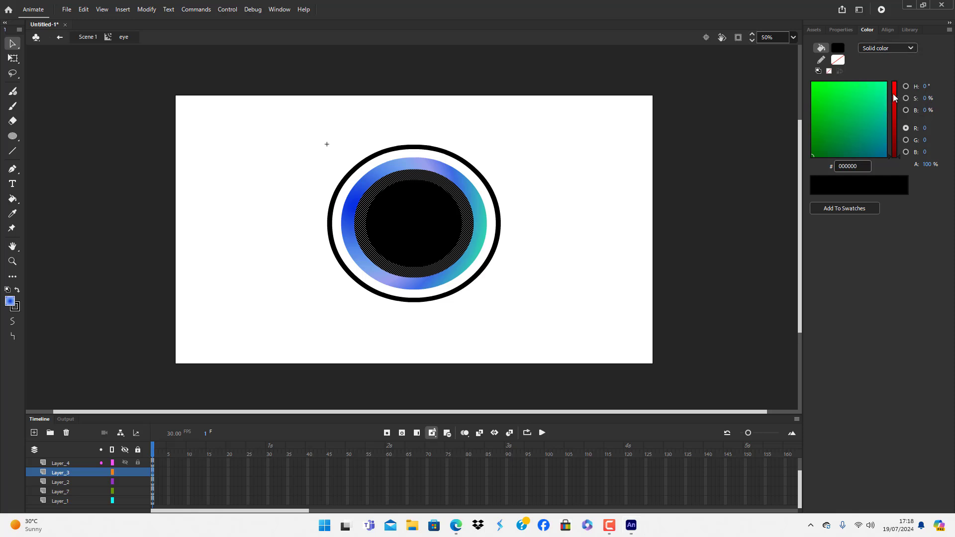
left_click(464, 232)
left_click(891, 48)
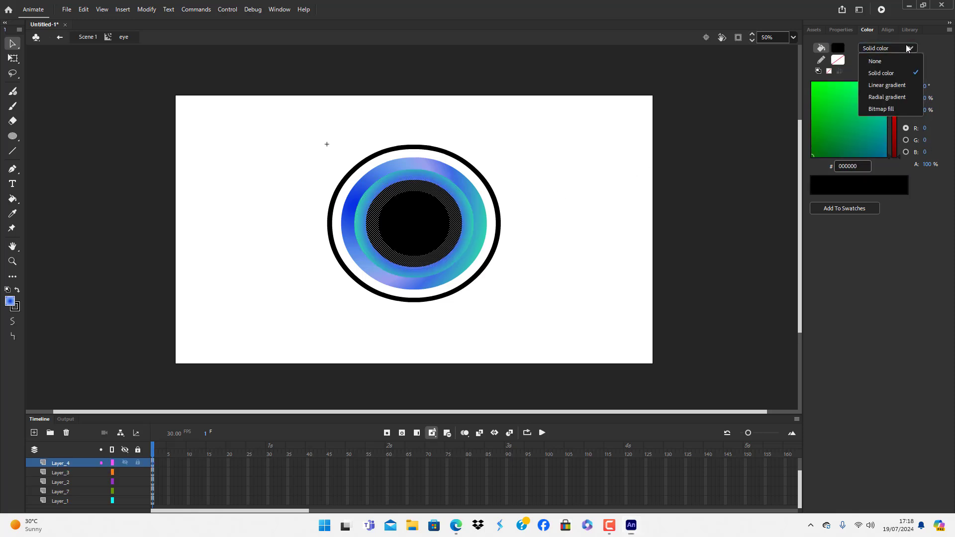
left_click(895, 97)
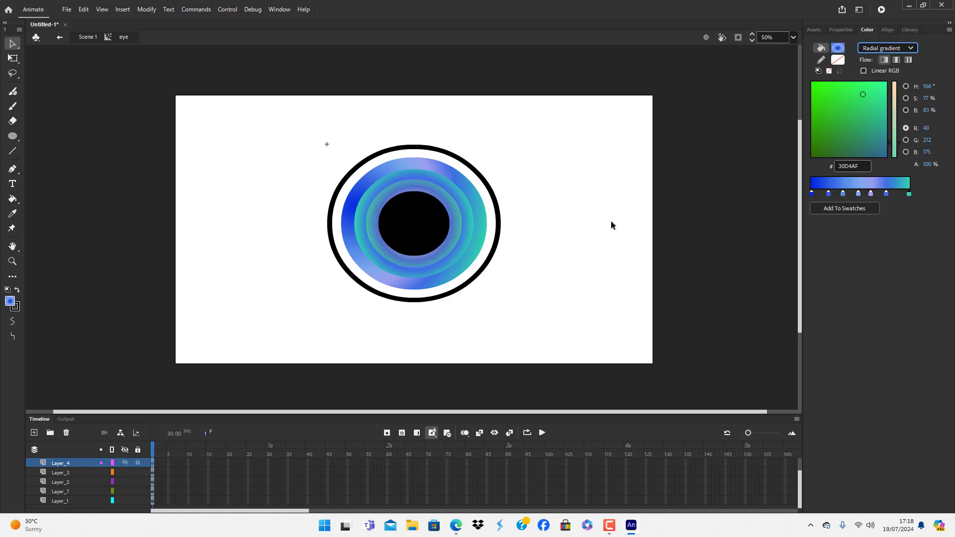
- Apply the blue-to-teal radial gradient to the oval on Layer_5, just outside the pupil
left_click(441, 220)
left_click(448, 226)
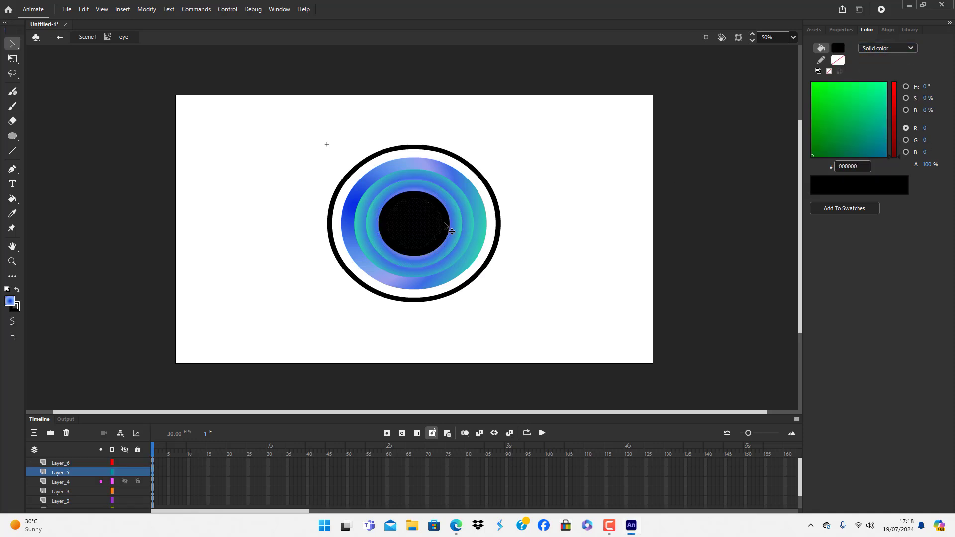
left_click(911, 48)
left_click(901, 97)
left_click(528, 257)
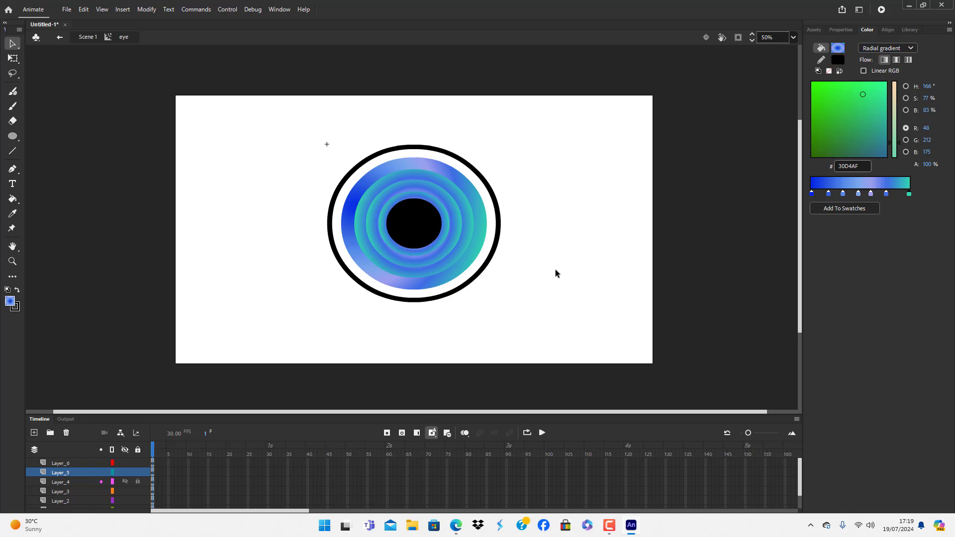
- Convert the black centre oval on Layer_6 to a movie clip symbol named pupil
left_click(422, 225)
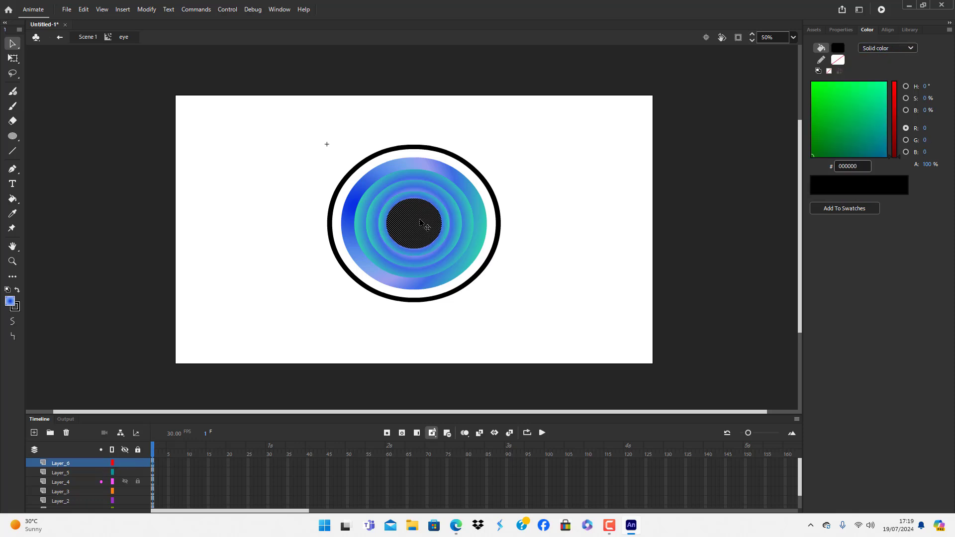
key("F8")
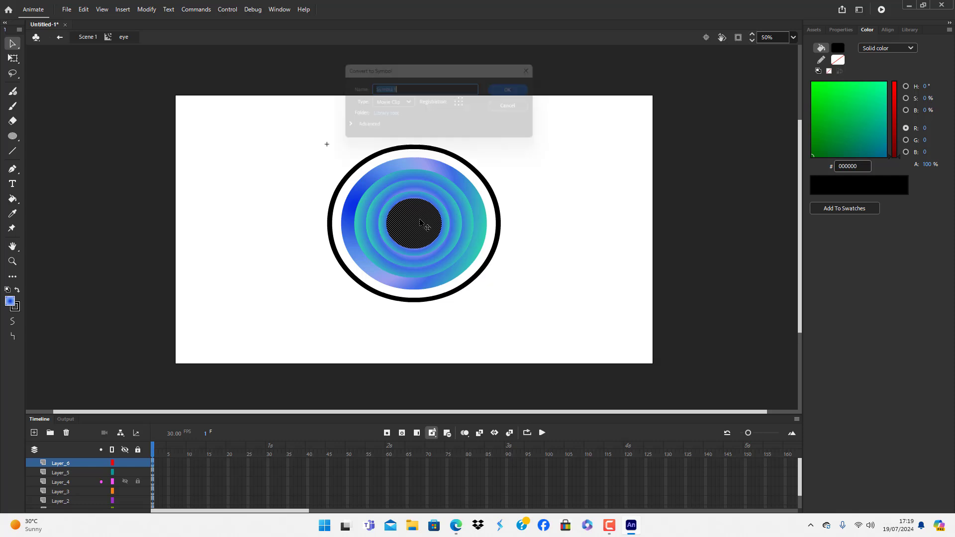
key("BackSpace")
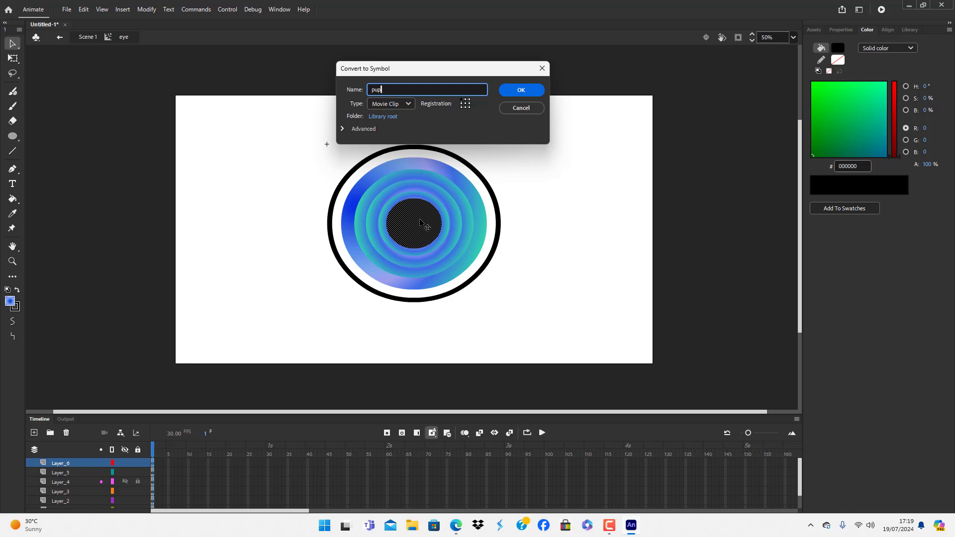
key("Return")
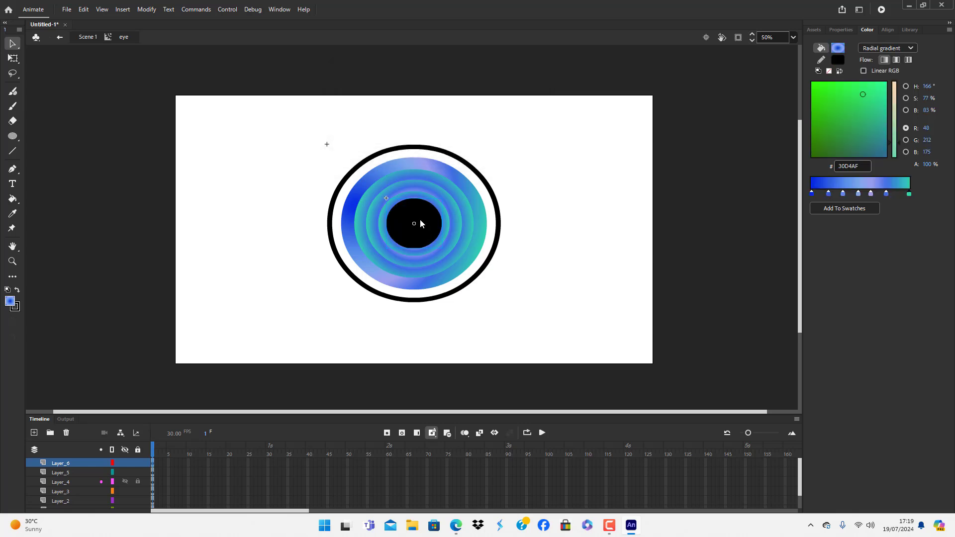
- Open the pupil symbol for editing and duplicate its black oval in place onto a new layer, Layer_2
double_click(421, 221)
left_click(551, 237)
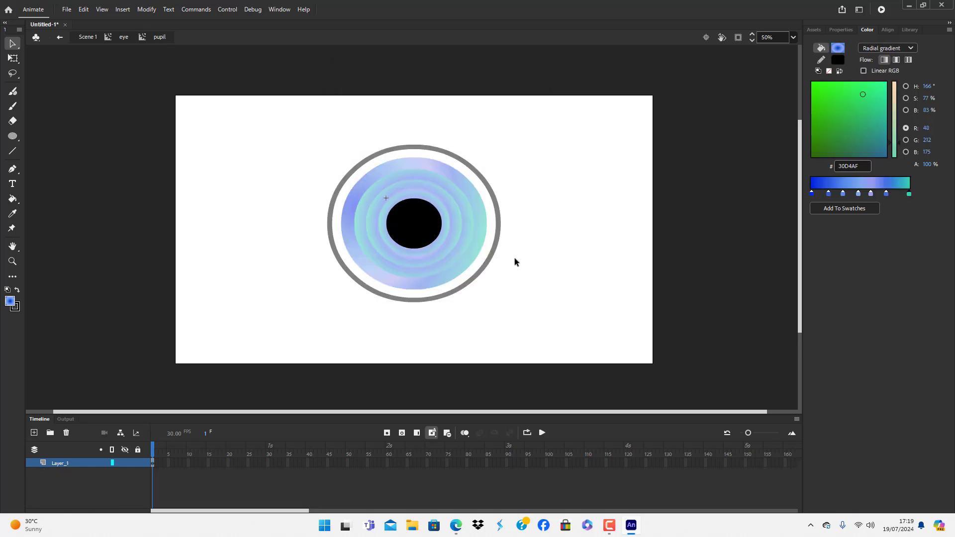
left_click(414, 219)
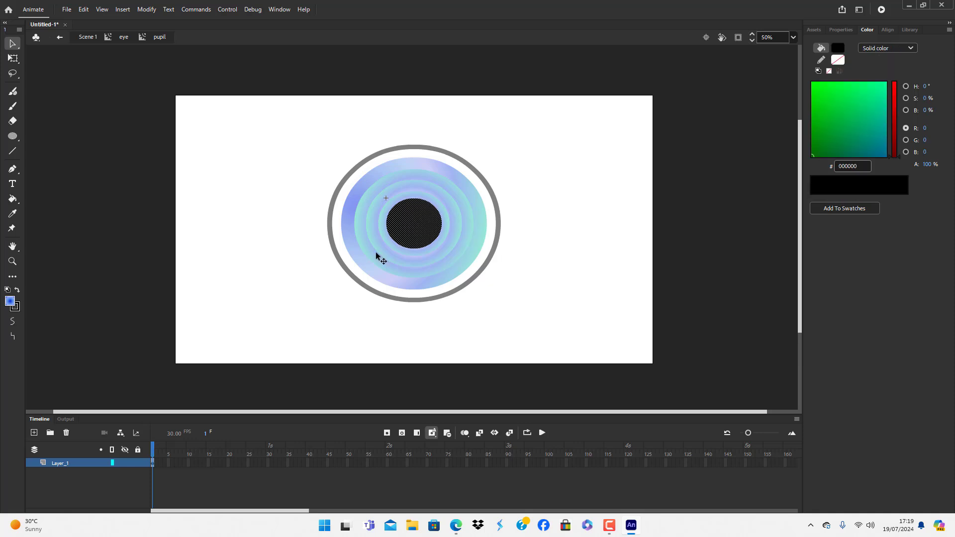
left_click(34, 433)
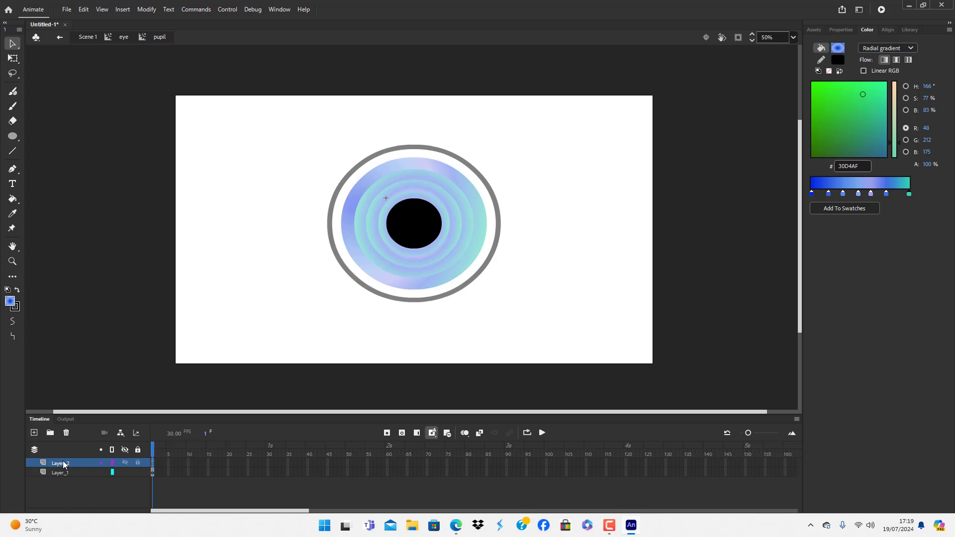
left_click(63, 465)
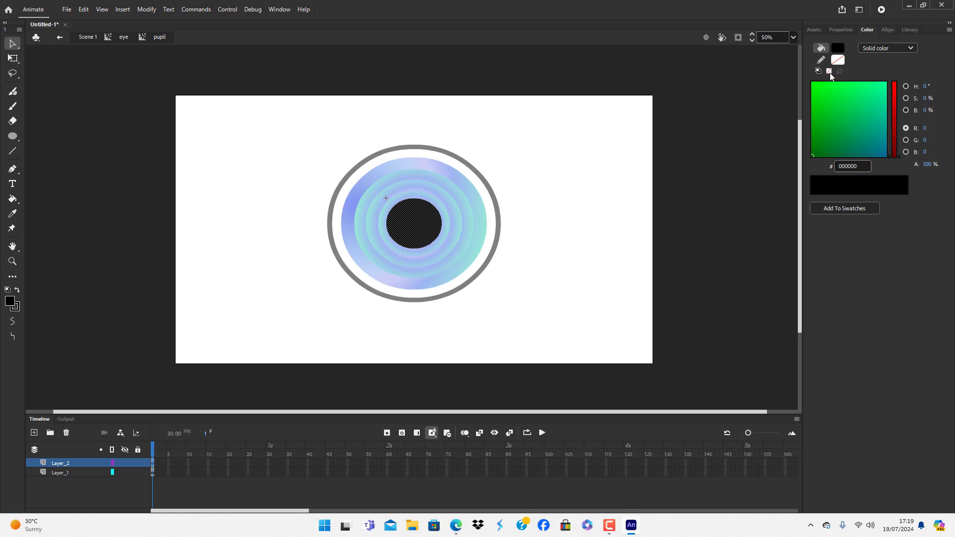
- Soften the fill edges of the Layer_2 oval with a 15 px distance, 25 steps and the Inset direction
left_click(146, 9)
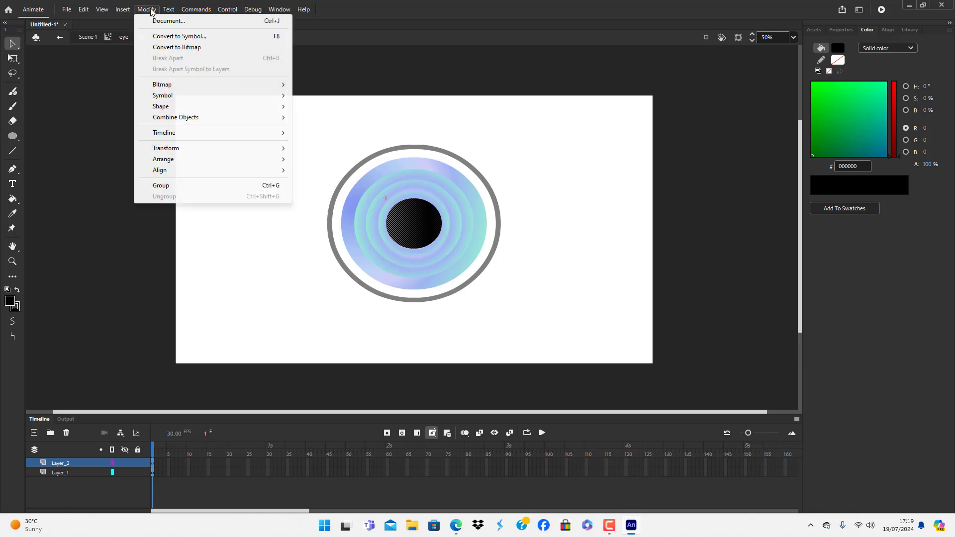
mouse_move(204, 109)
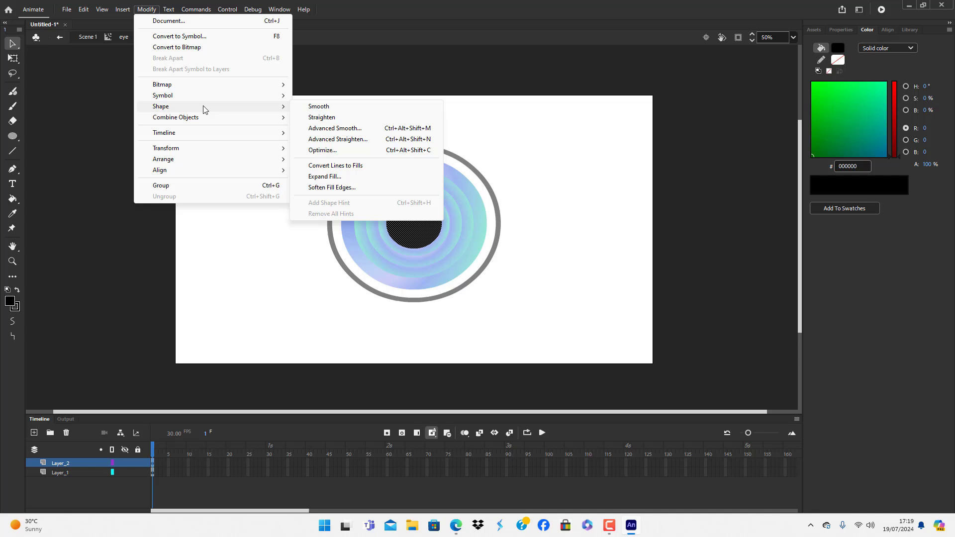
left_click(349, 188)
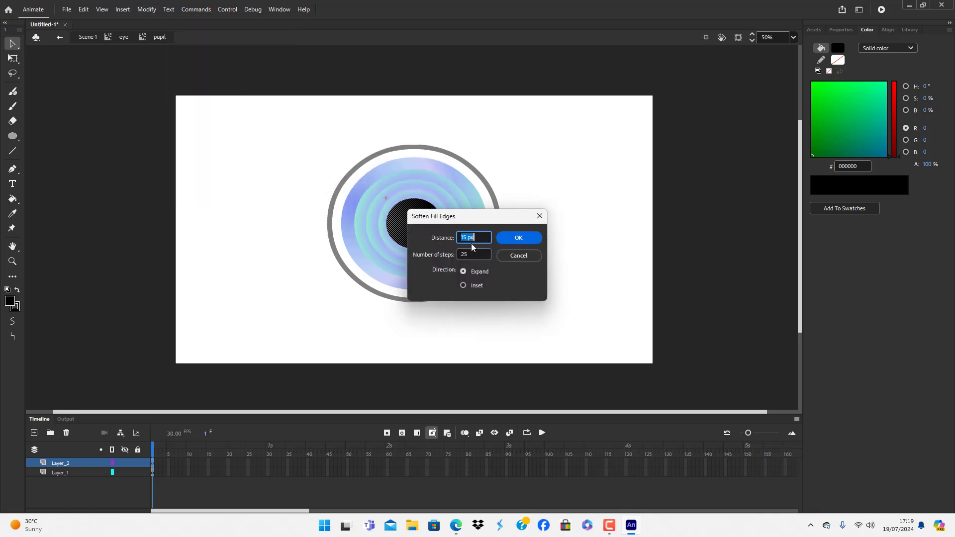
left_click(463, 285)
left_click(520, 239)
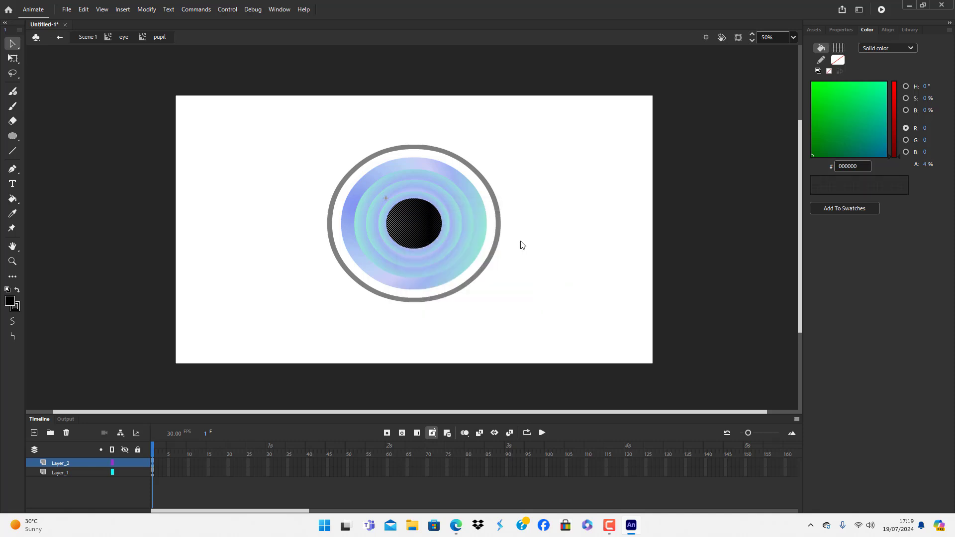
left_click(572, 253)
left_click(432, 228)
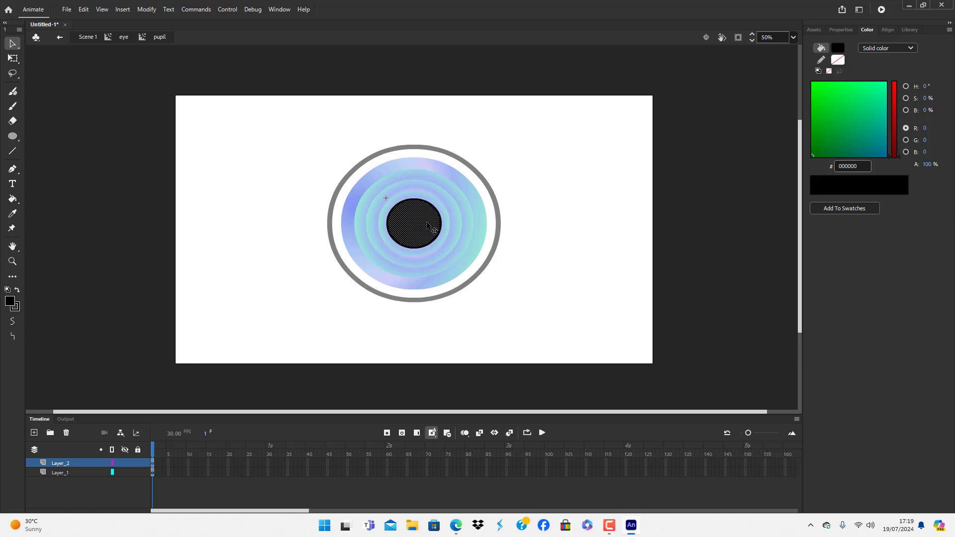
left_click(540, 240)
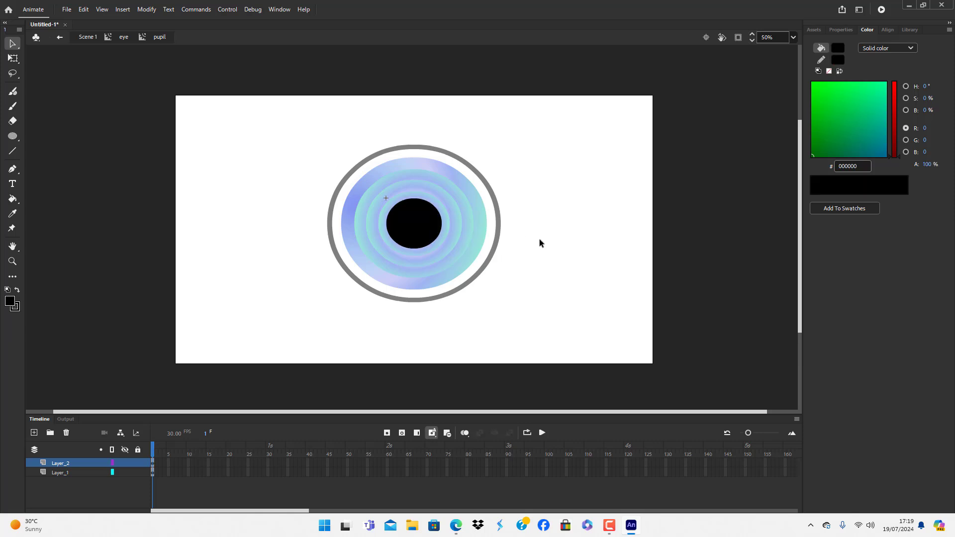
left_click(416, 220)
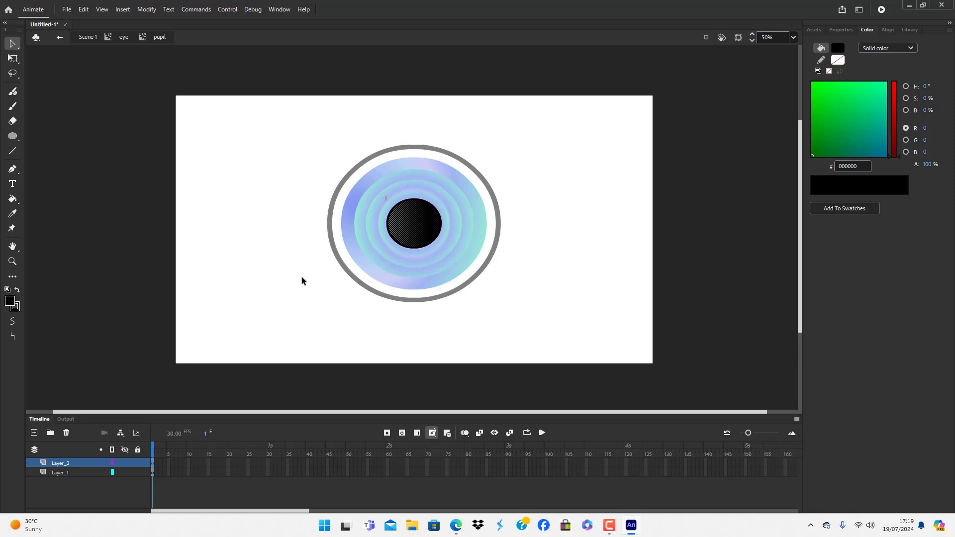
- Undo the last selection changes and soften the oval's fill edges again, inset with a 10 px distance
key("ctrl+z")
key("ctrl+z")
key("ctrl+z")
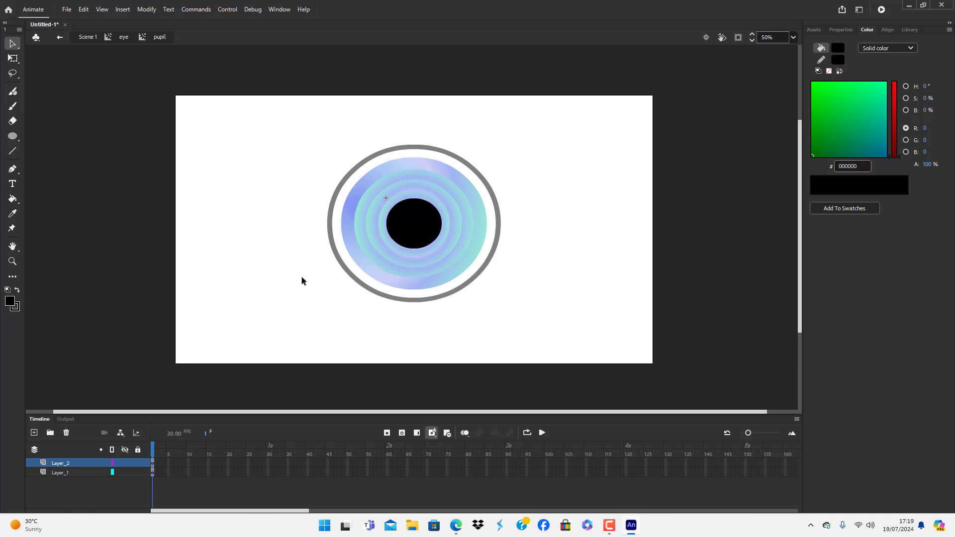
key("ctrl+z")
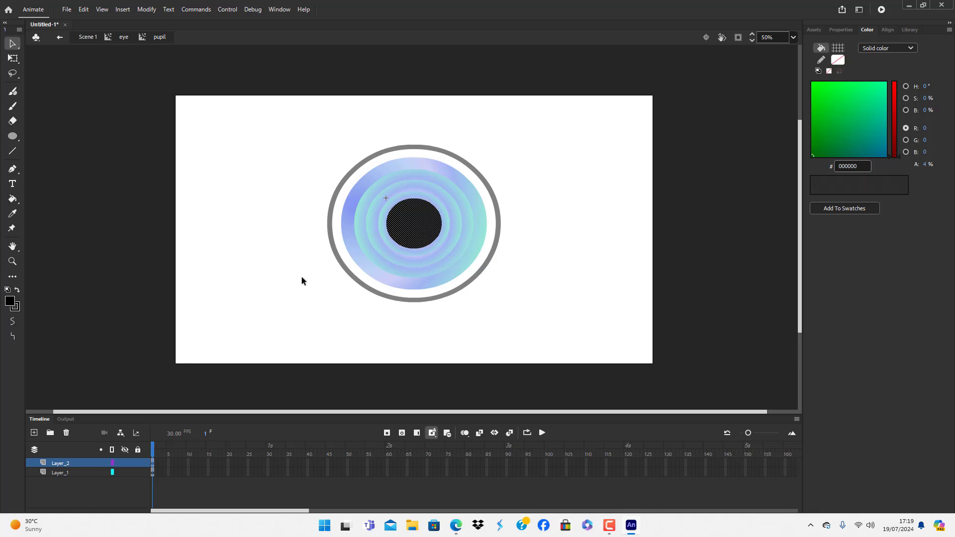
left_click(147, 10)
mouse_move(194, 111)
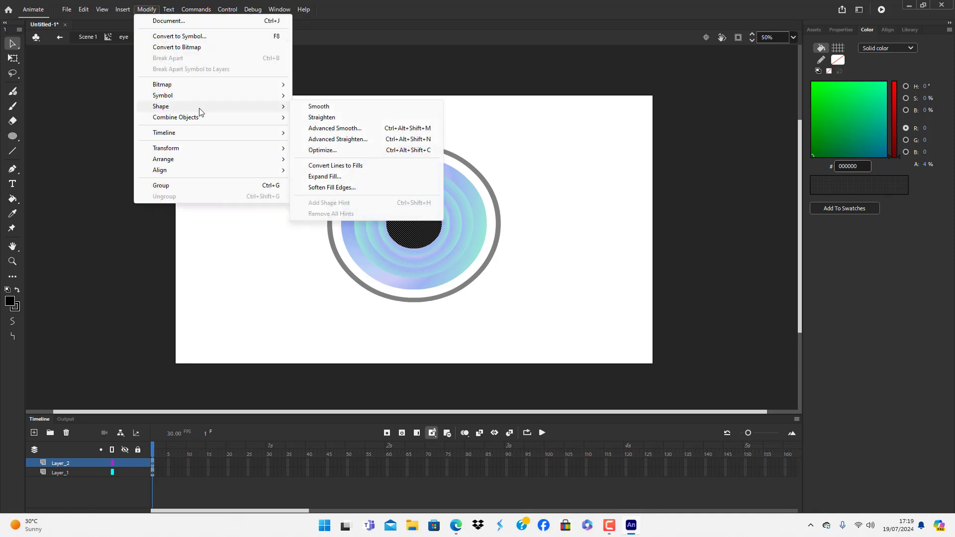
left_click(341, 187)
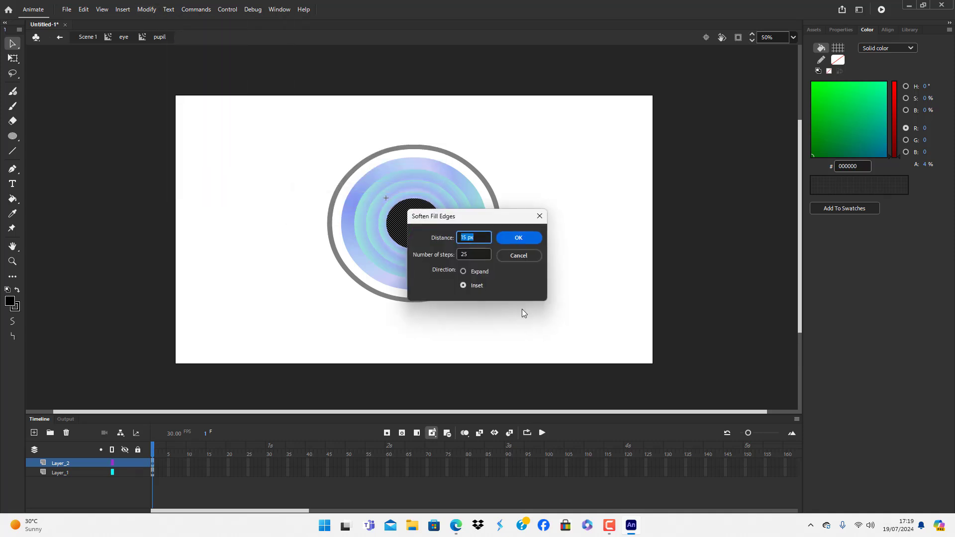
type("10")
key("Tab")
left_click(519, 238)
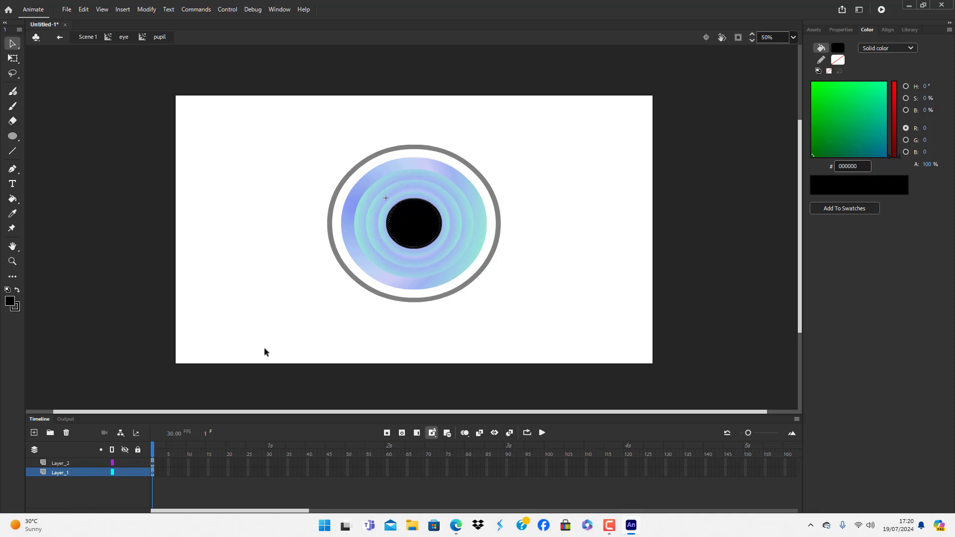
- Try filling the Layer_1 shape with blue 3399CC and check the pupil within the eye symbol
left_click(418, 224)
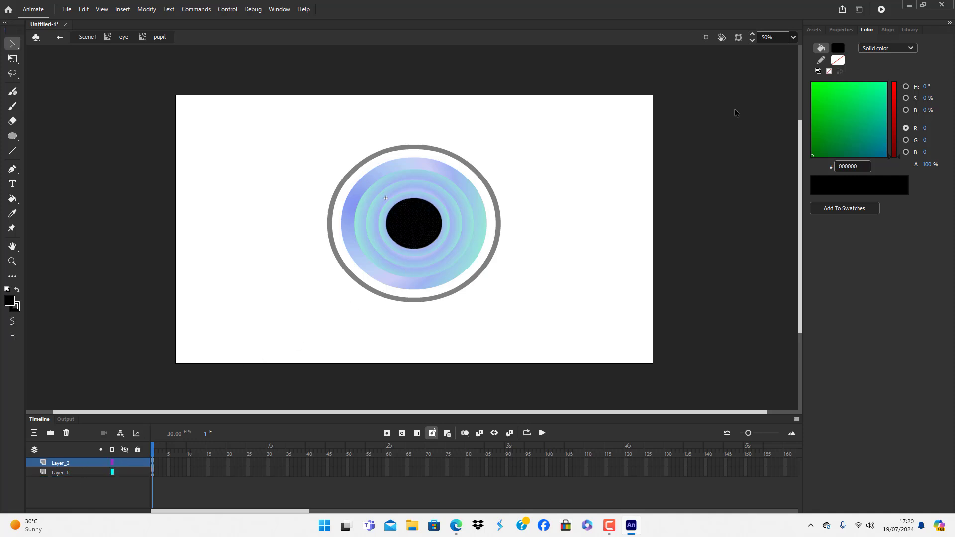
left_click(482, 292)
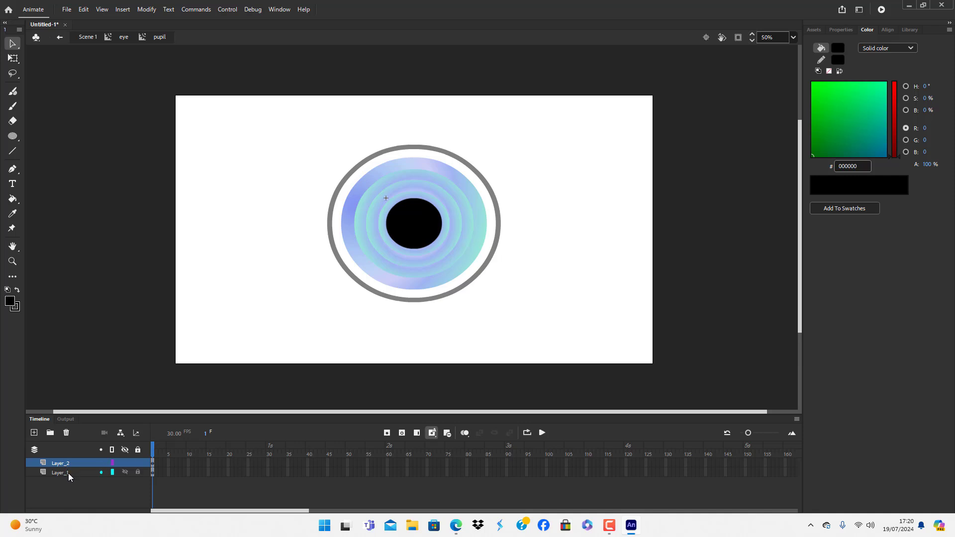
left_click(69, 474)
left_click(839, 48)
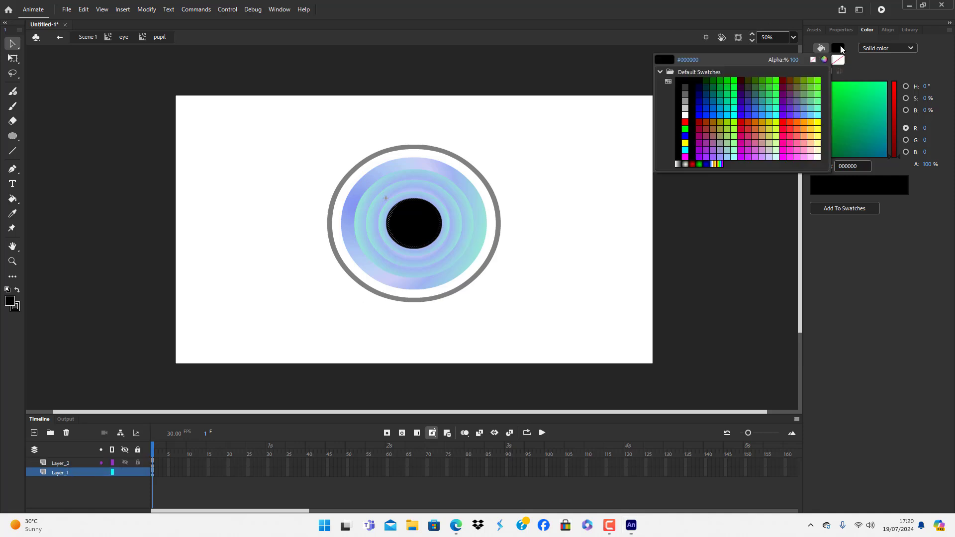
left_click(767, 103)
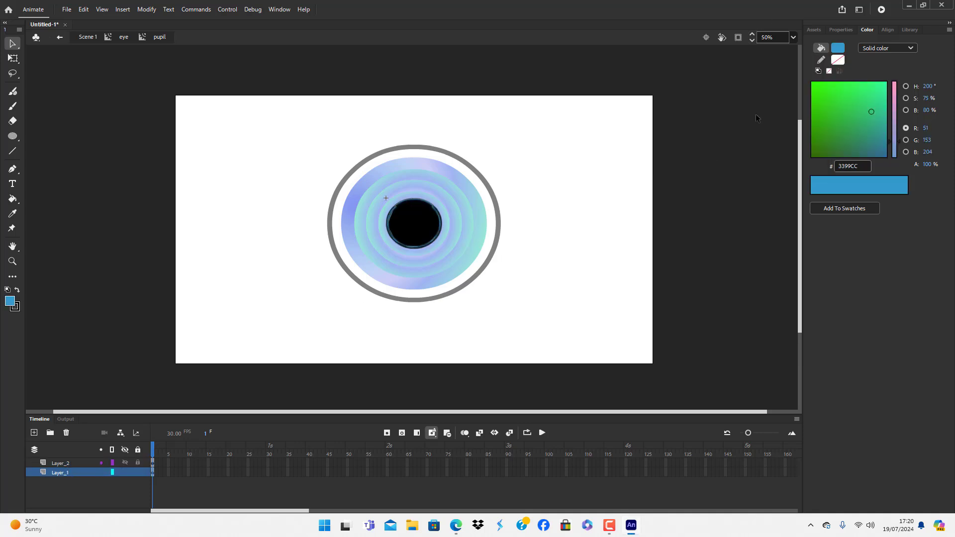
double_click(538, 261)
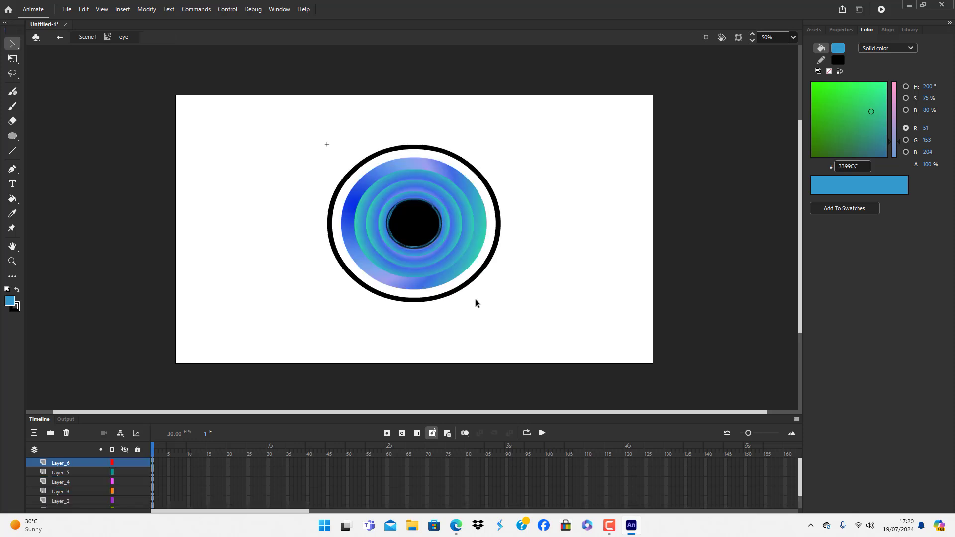
double_click(423, 223)
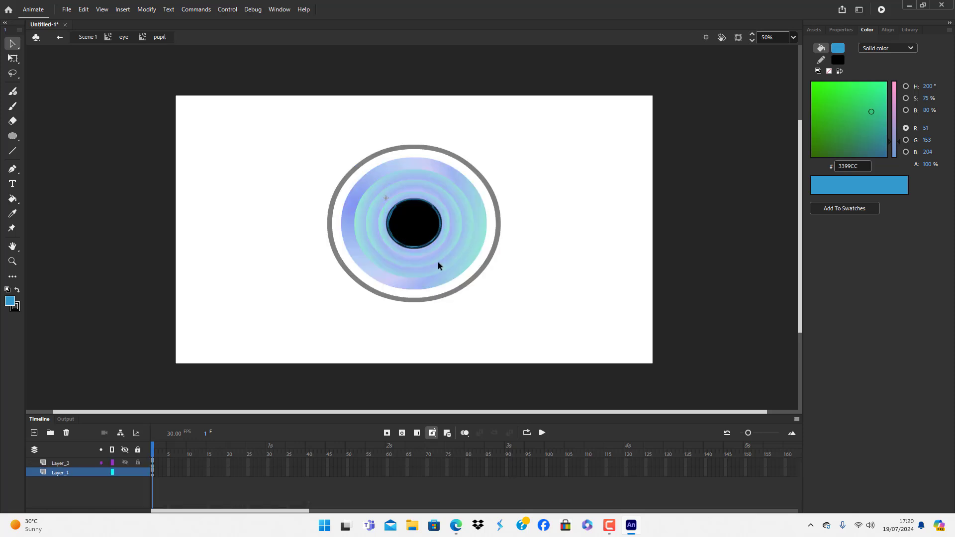
- Undo the blue fill on the pupil's Layer_1 shape
key("ctrl+z")
key("ctrl+z")
key("ctrl+z")
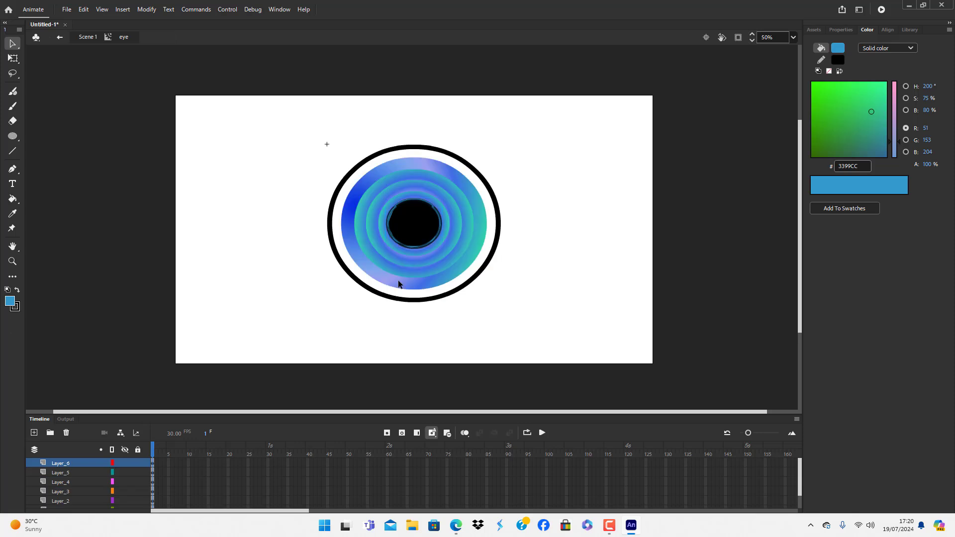
key("ctrl+z")
key("ctrl+z")
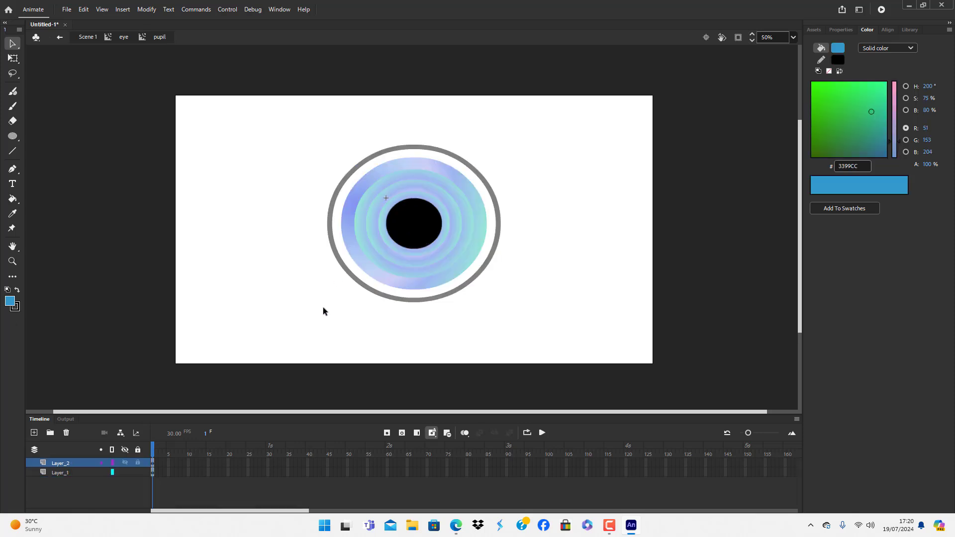
- Scale the black shape on Layer_2 down slightly about its centre with Free Transform
left_click(70, 461)
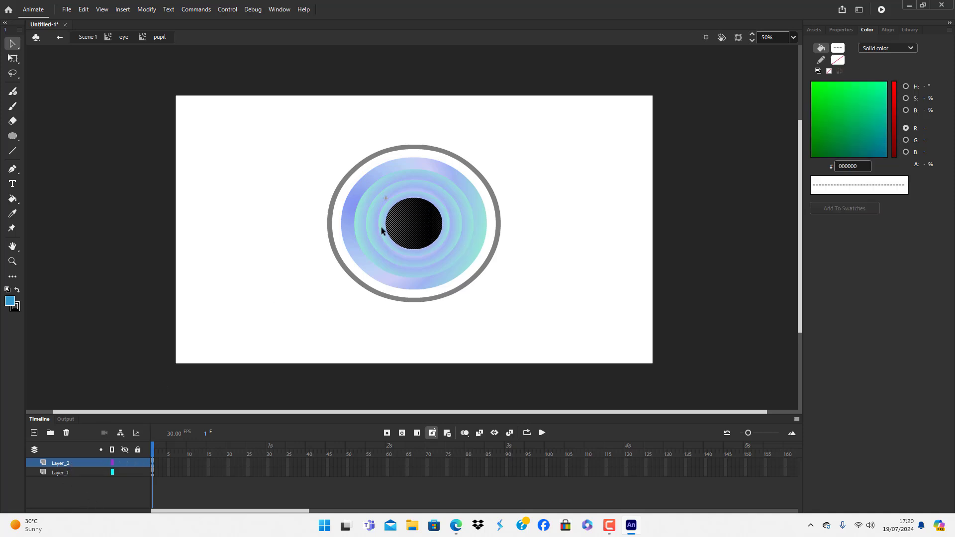
key("q")
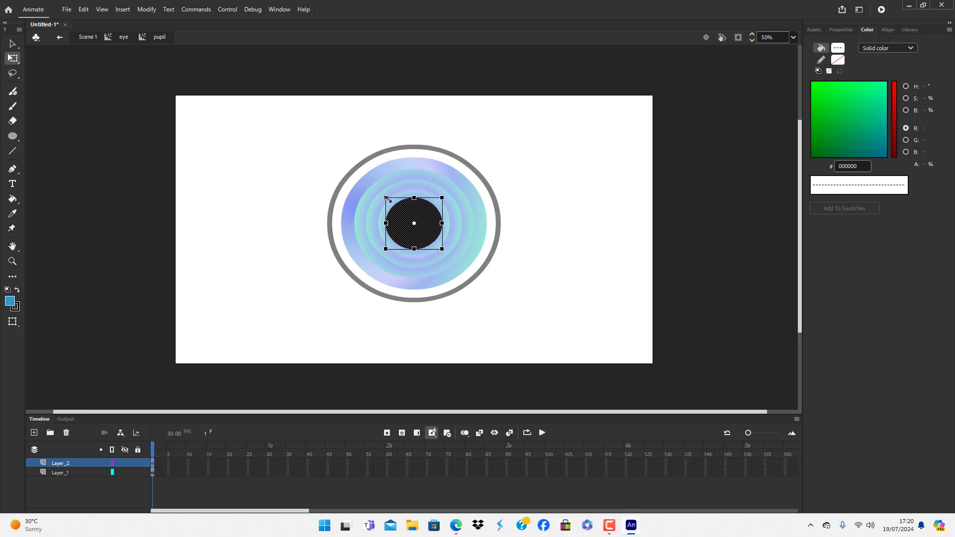
left_click_drag(386, 198, 389, 199)
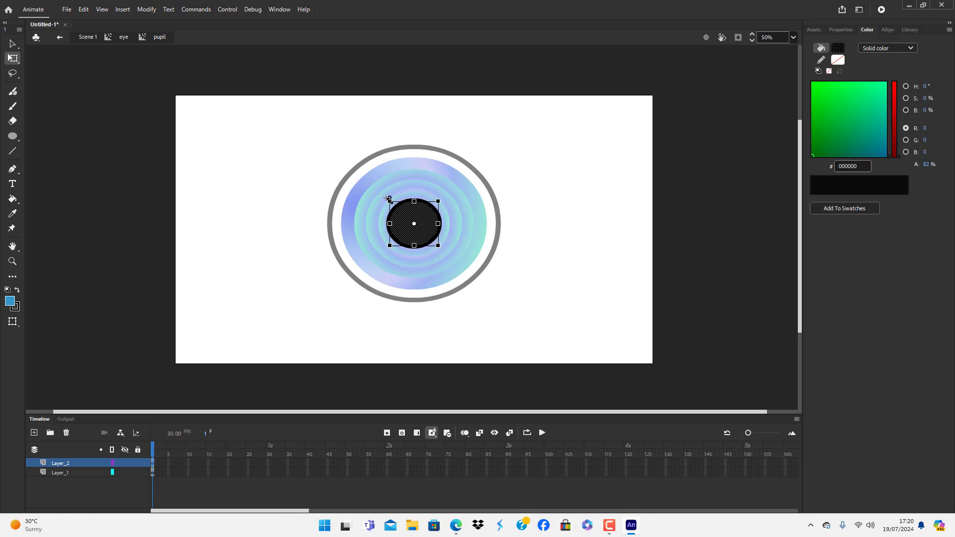
left_click(529, 209)
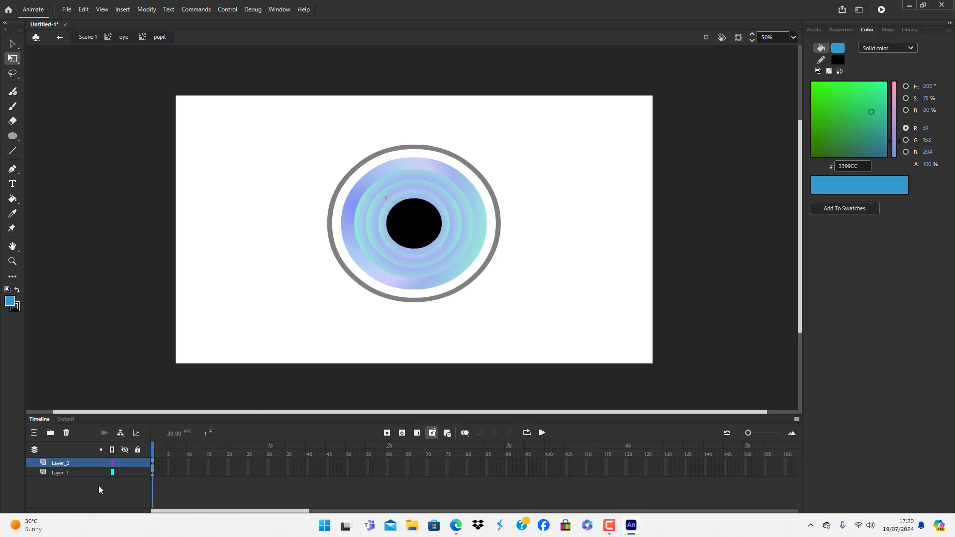
- Fill the pupil's Layer_1 shape with dark blue 006699
left_click(70, 474)
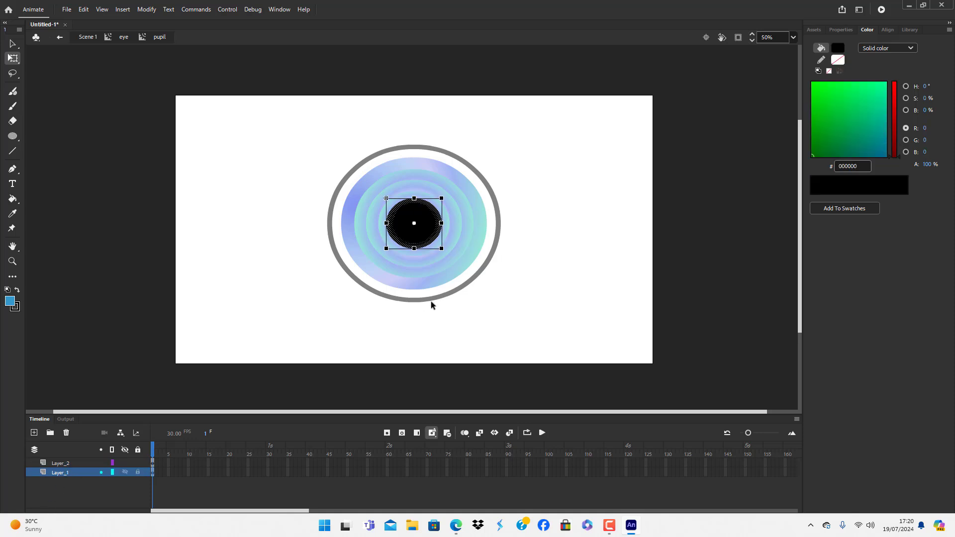
left_click(838, 48)
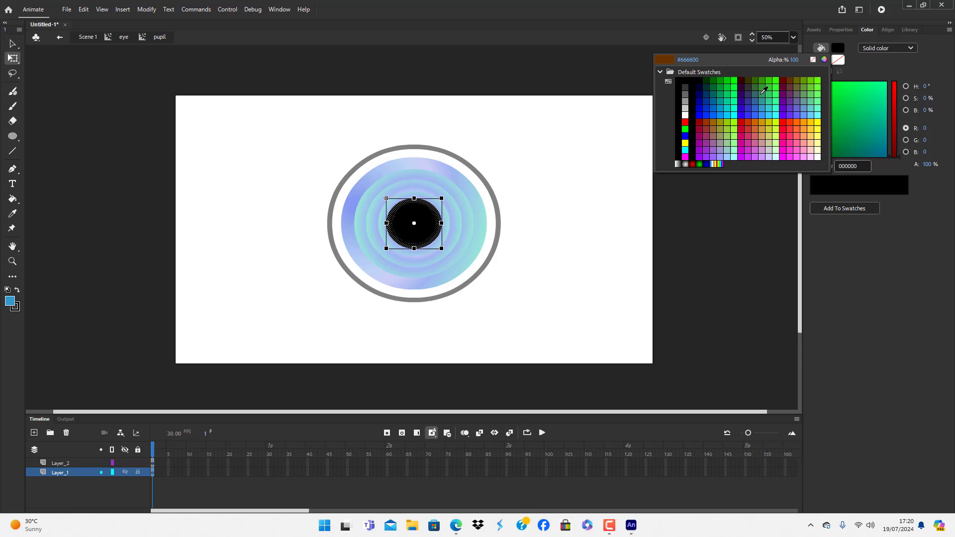
left_click(717, 96)
left_click(573, 265)
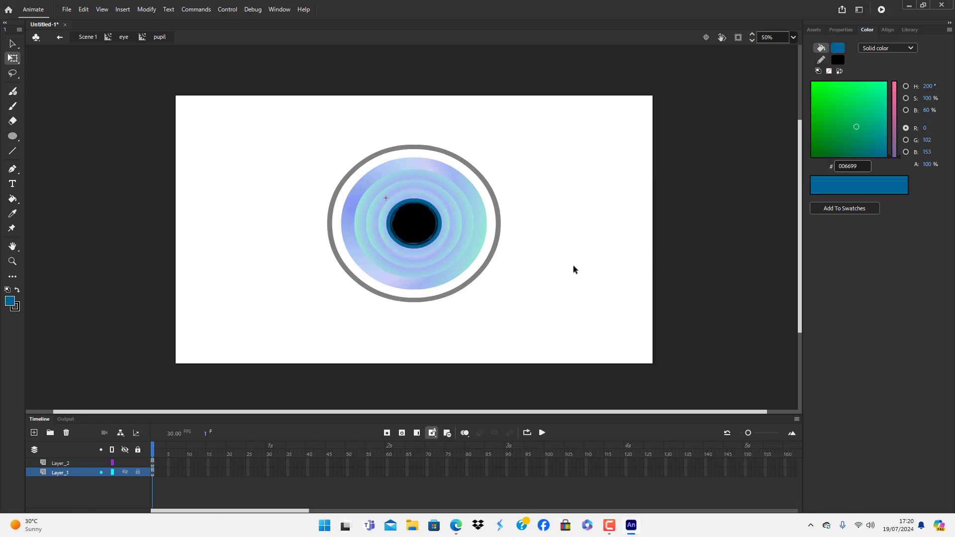
- Delete the black shape and its softened edge rings from the pupil's Layer_2
left_click(419, 248)
key("Delete")
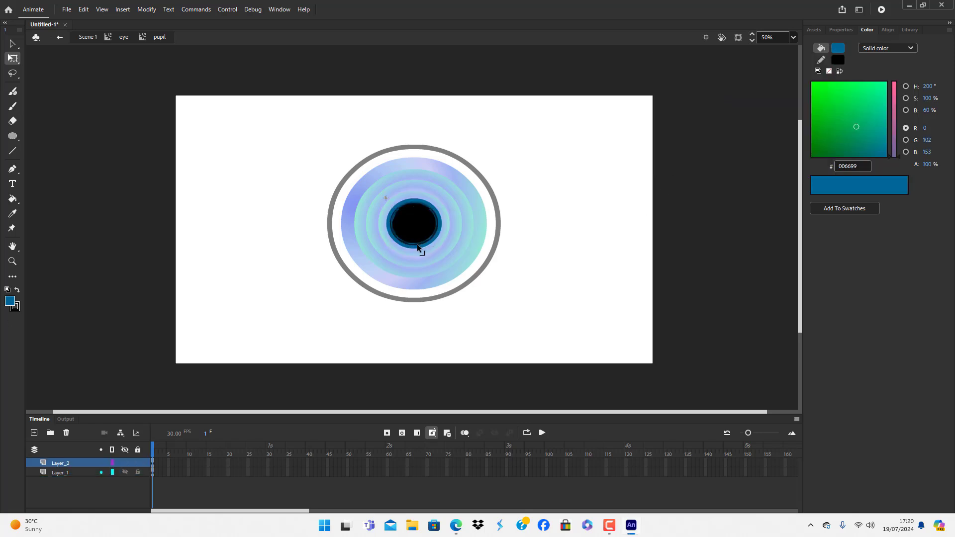
left_click(417, 244)
key("Delete")
left_click(417, 244)
key("Delete")
left_click(417, 244)
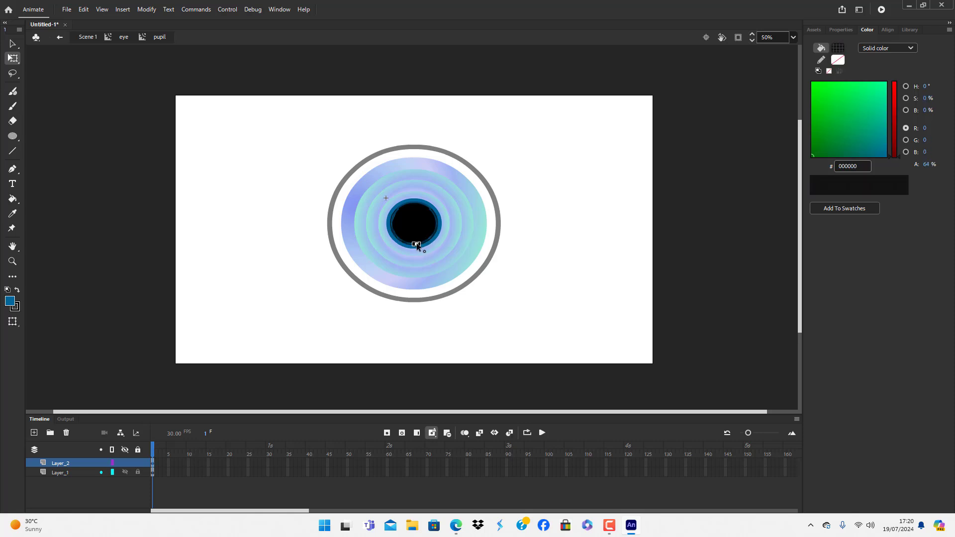
key("Delete")
left_click(419, 244)
key("Delete")
left_click(422, 229)
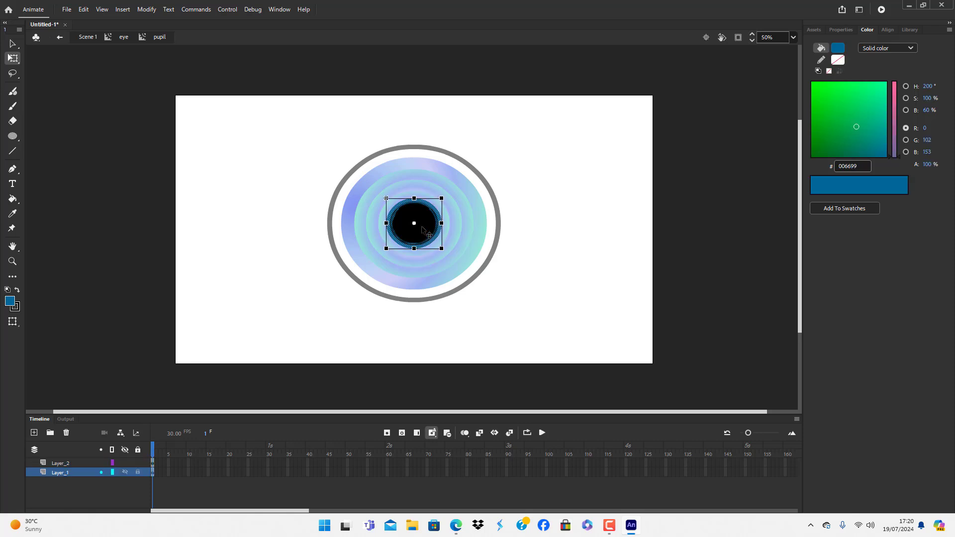
left_click(67, 462)
key("Delete")
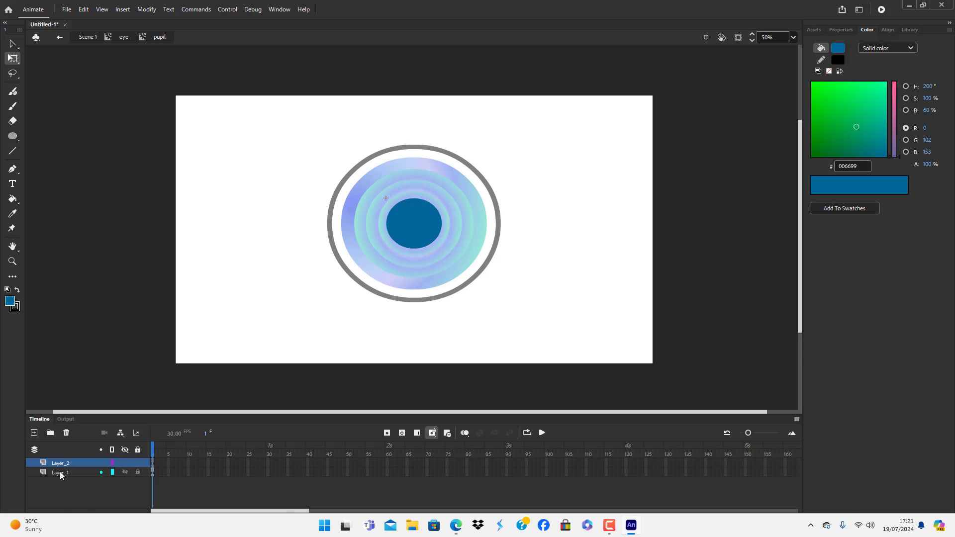
- Copy the Layer_1 oval in place onto Layer_2 and scale the copy down slightly about its centre
left_click(59, 472)
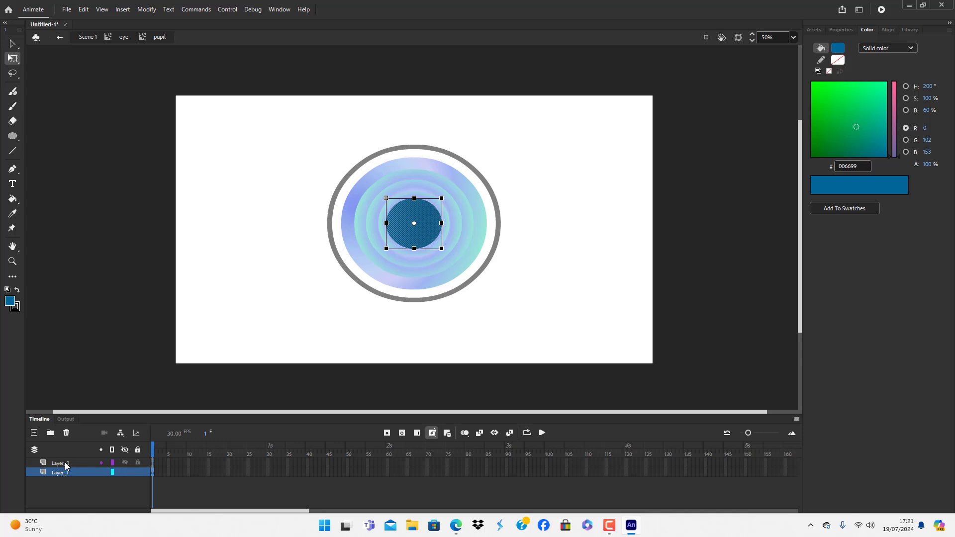
left_click(66, 464)
left_click(66, 465)
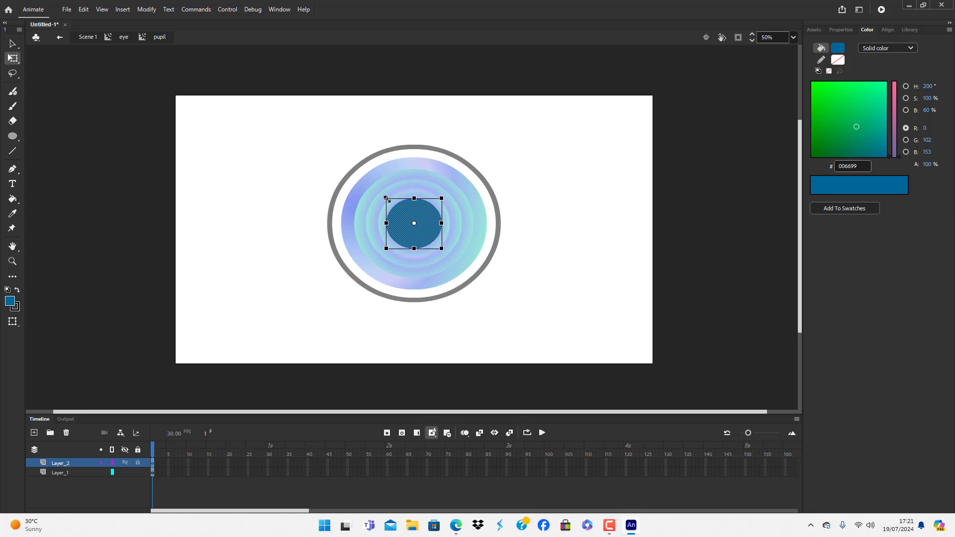
left_click_drag(387, 199, 391, 201)
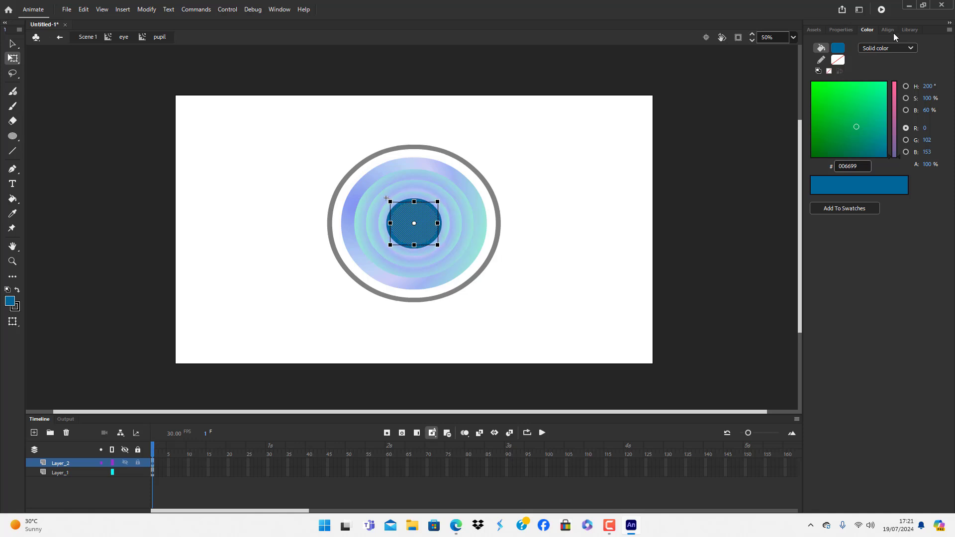
- Fill the smaller oval on Layer_2 with solid black 000000
left_click(911, 48)
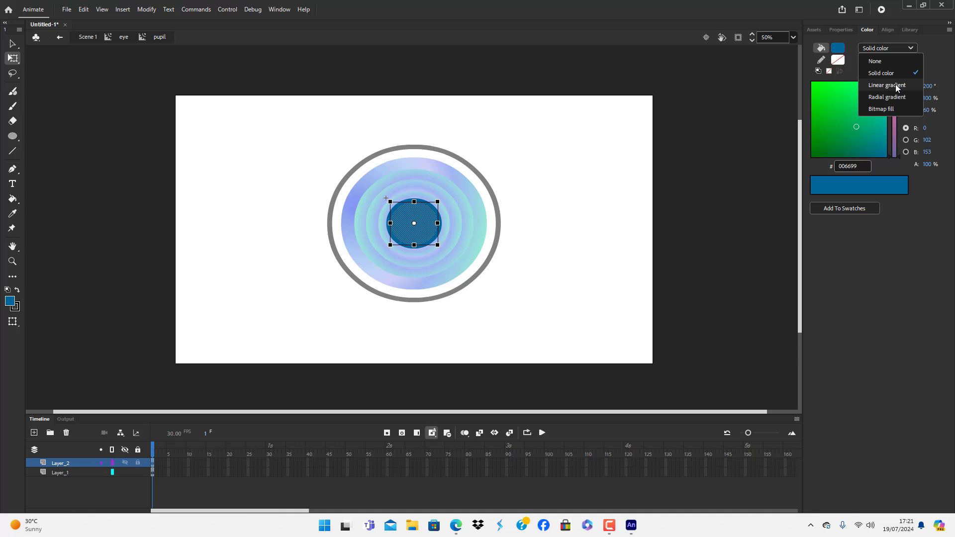
left_click(840, 49)
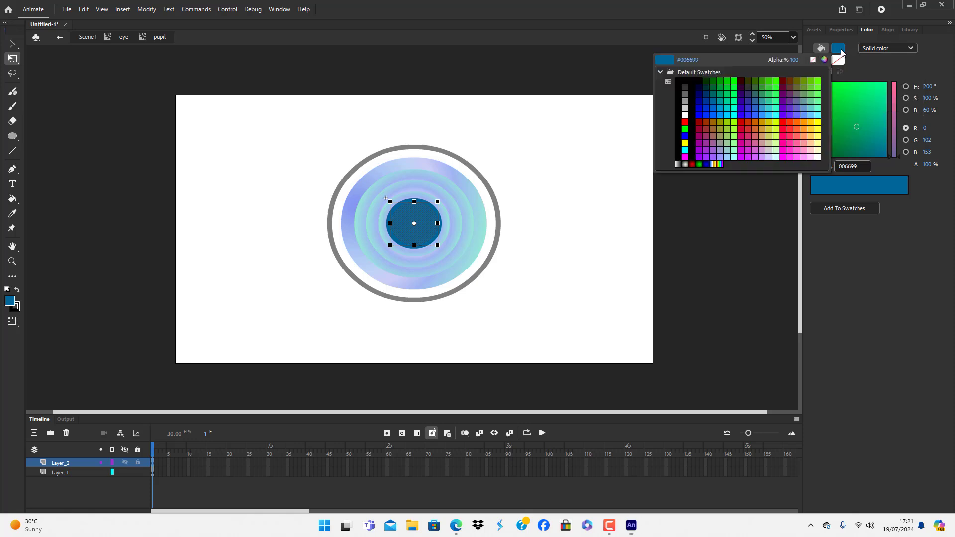
left_click(685, 80)
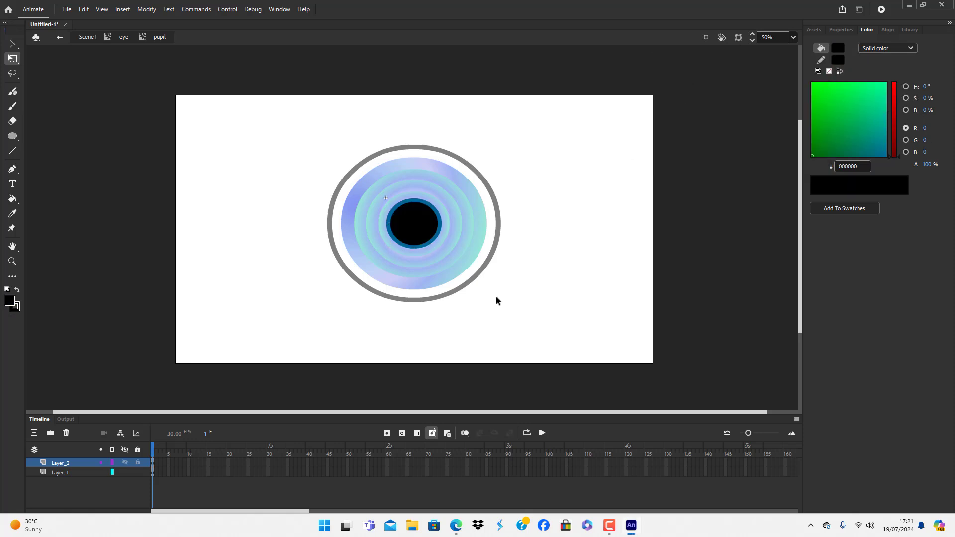
- Convert the black Layer_2 oval to a movie clip symbol named "blurred pupil"
left_click(418, 220)
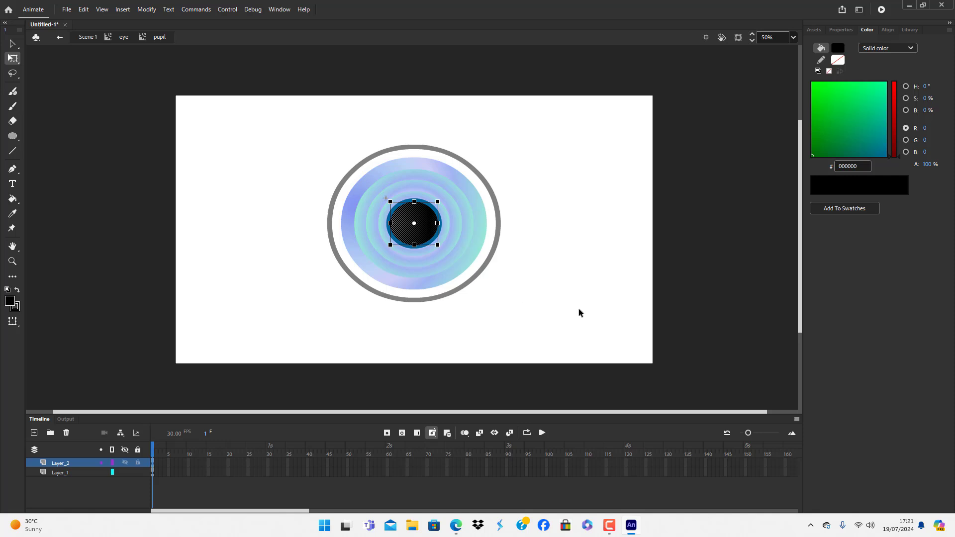
key("F8")
type("bl")
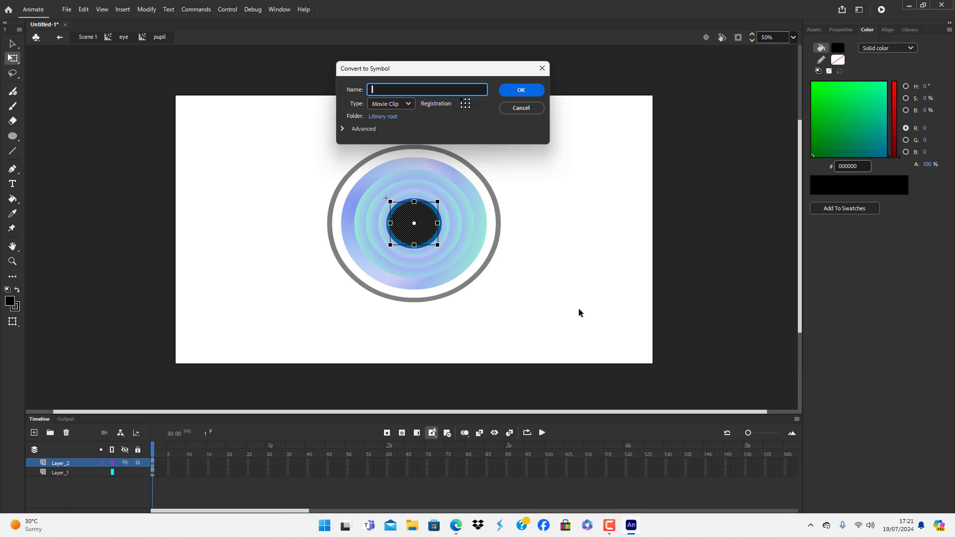
type("urred pupil")
key("Return")
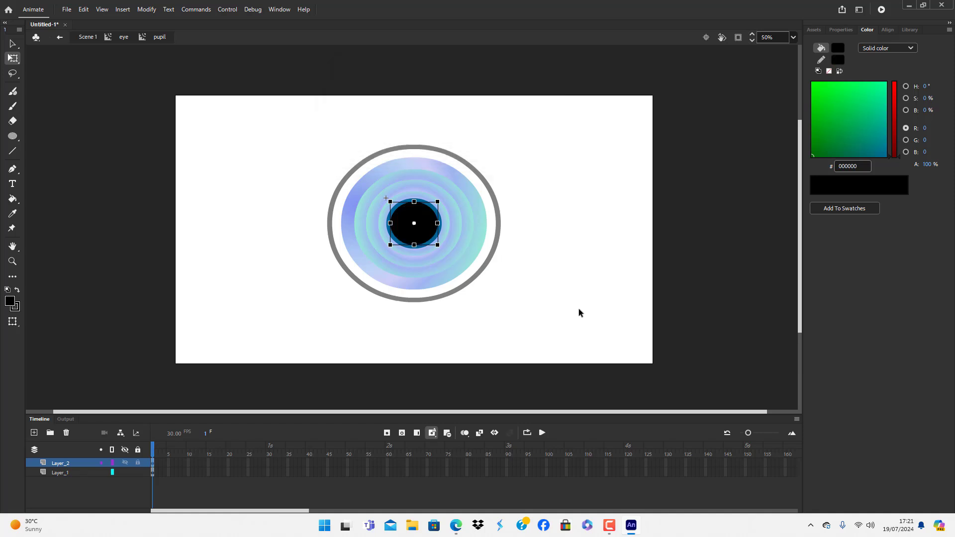
- Add a Blur filter to the blurred pupil instance and increase its blur amount to soften the edge into the blue
left_click(420, 232)
left_click(836, 30)
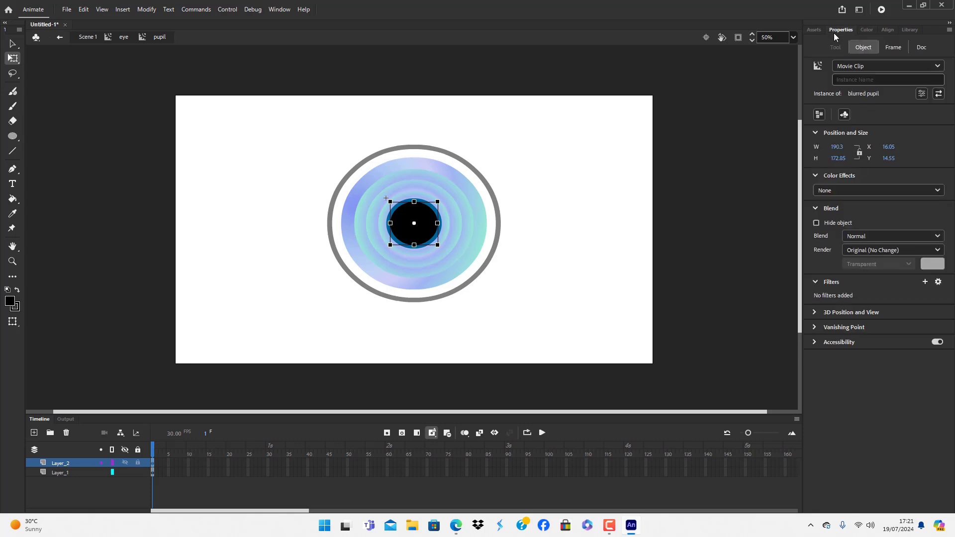
left_click(925, 282)
left_click(882, 309)
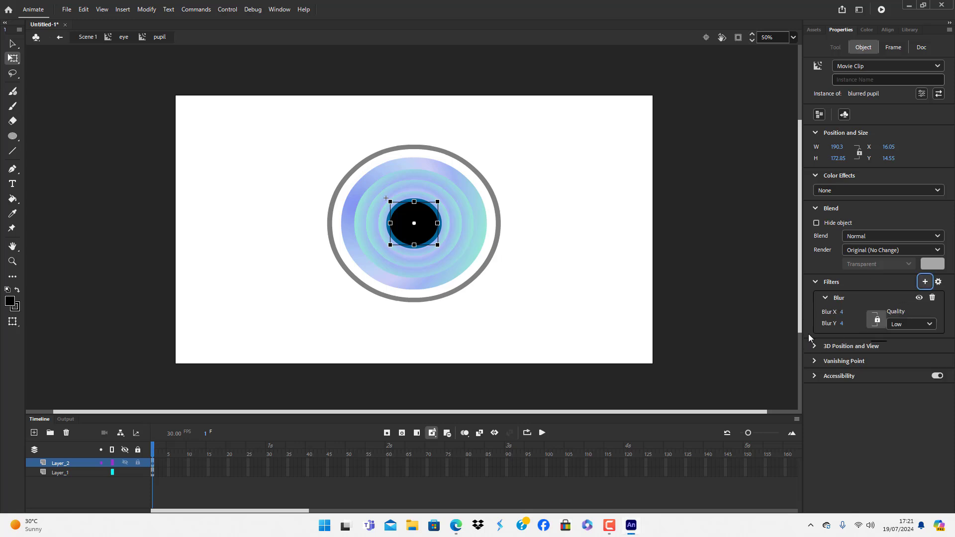
left_click_drag(843, 312, 863, 319)
left_click(520, 253)
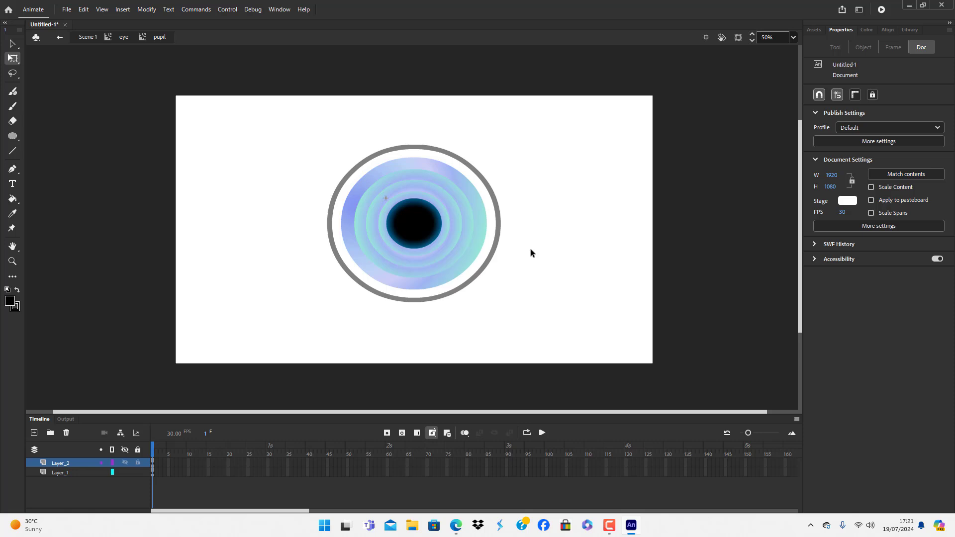
- Return to editing the eye symbol and lock Layer_1 and the pupil's Layer_6
double_click(530, 249)
left_click(524, 262)
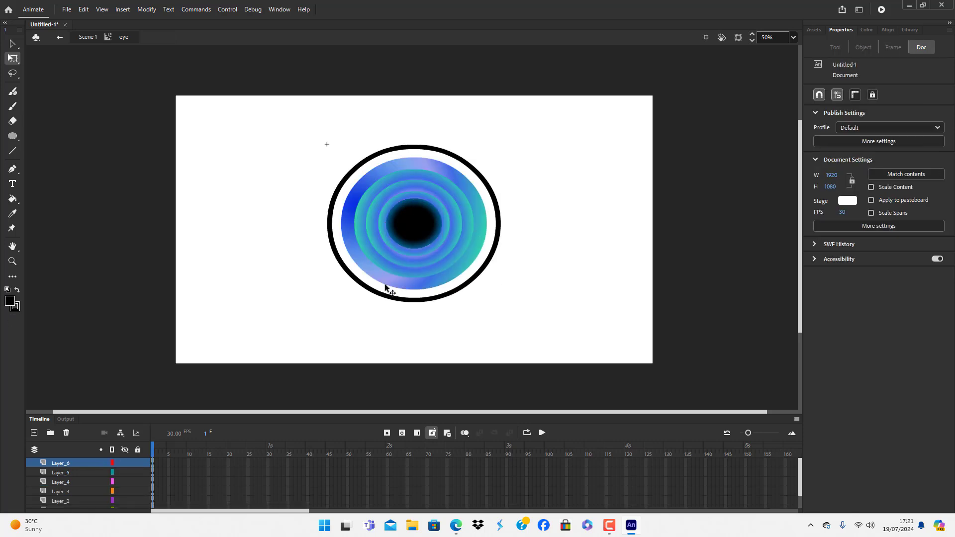
left_click(461, 223)
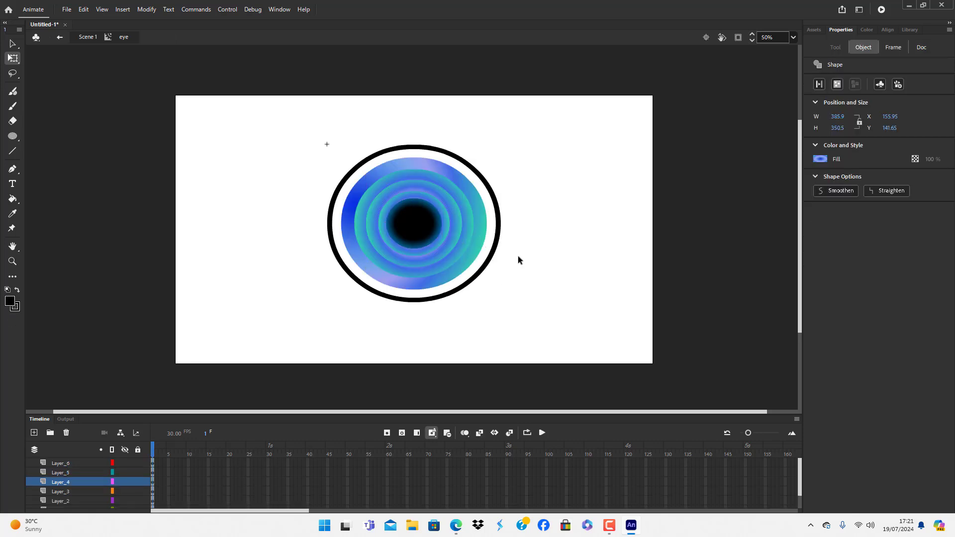
left_click(523, 277)
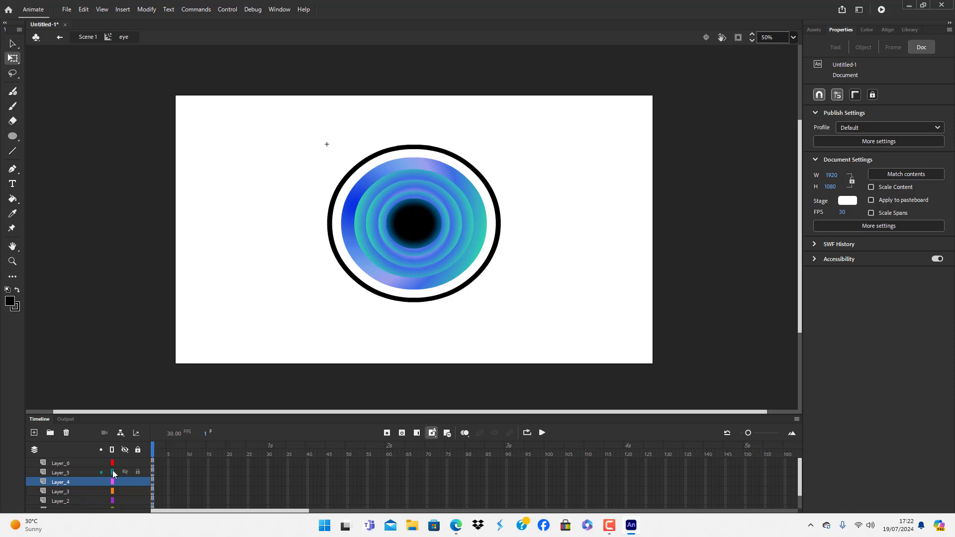
scroll(82, 500, "down", 2)
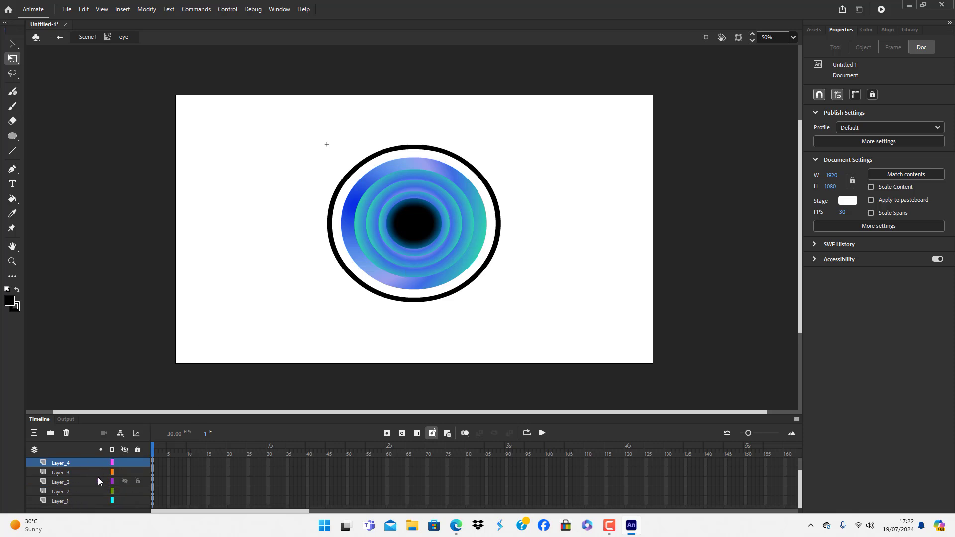
left_click(74, 502)
left_click(138, 501)
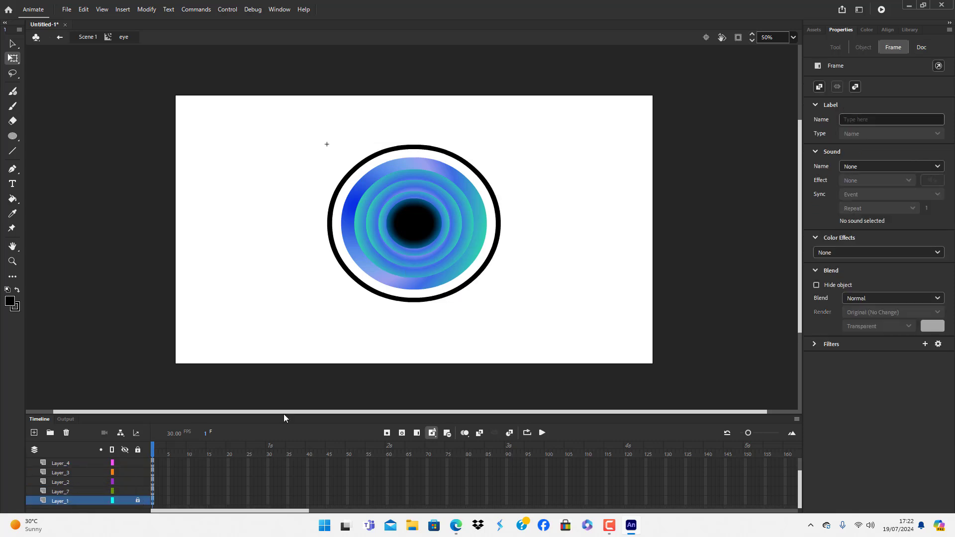
left_click(417, 222)
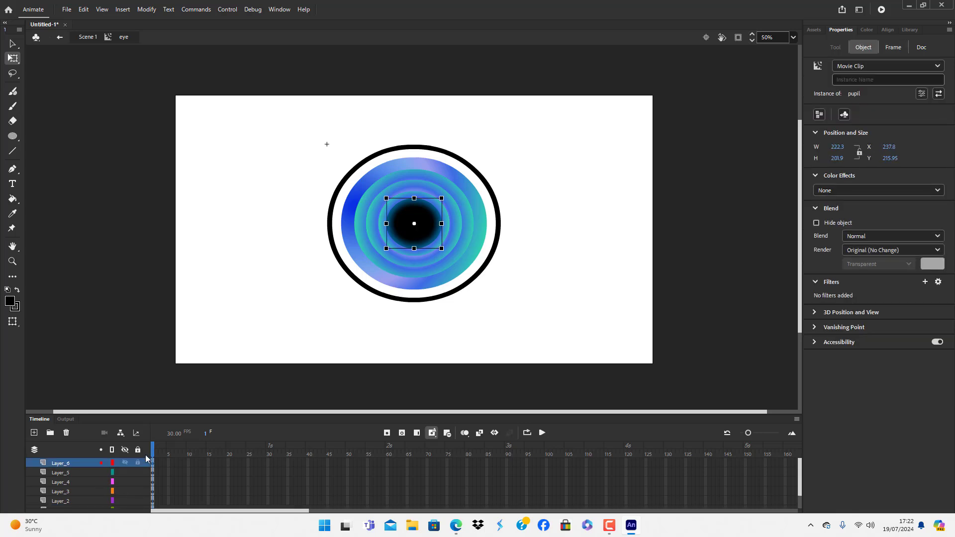
left_click(137, 463)
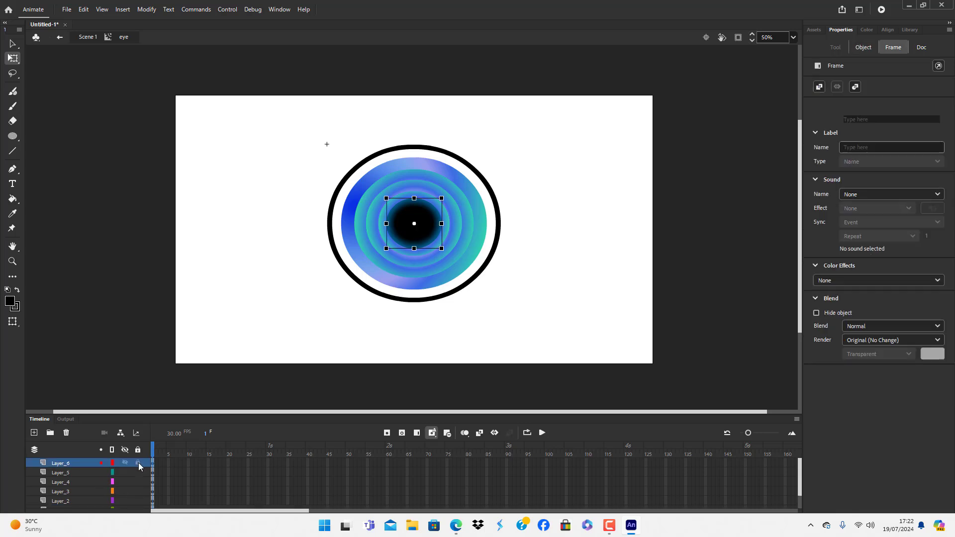
left_click(67, 473)
left_click(67, 482, "shift")
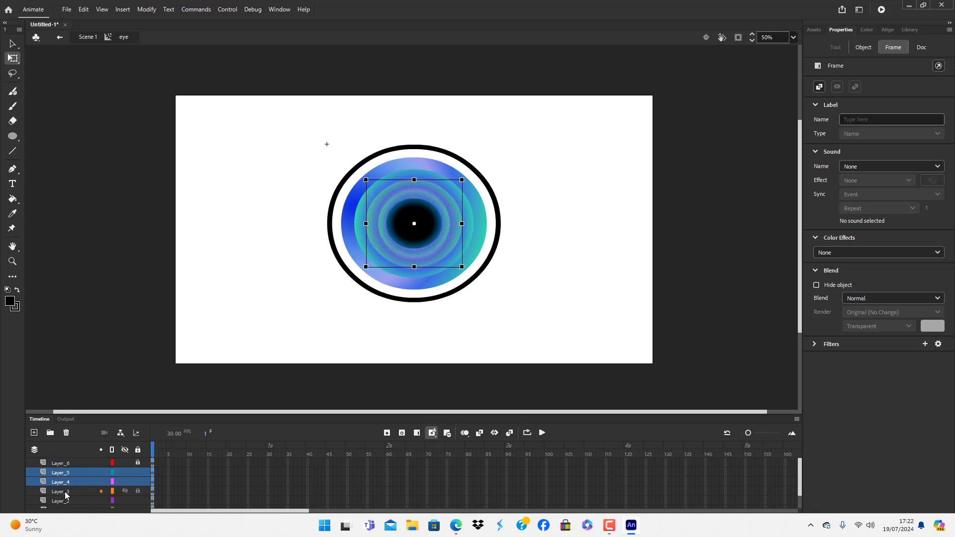
left_click(65, 493, "shift")
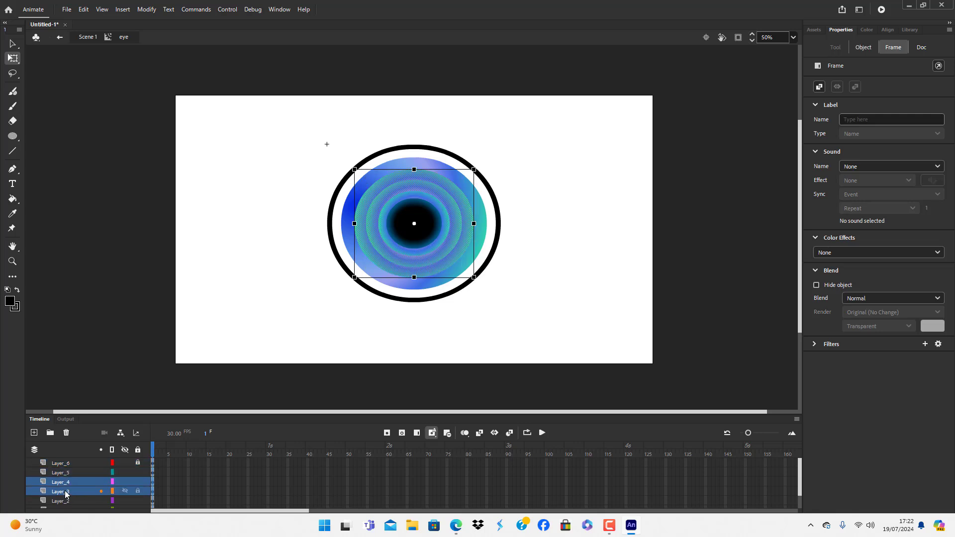
left_click(268, 243)
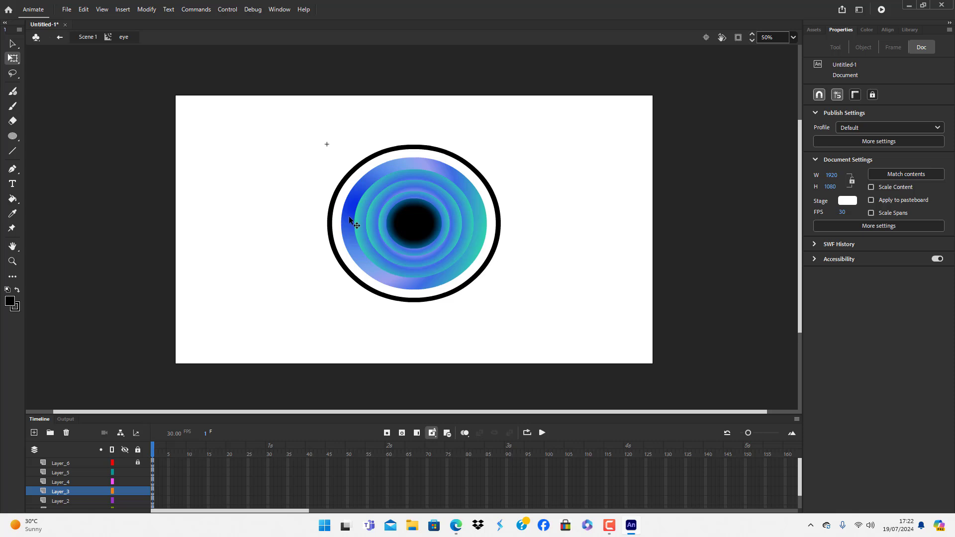
- Select all the gradient ovals around the pupil and convert them to a movie clip symbol named "circle detail"
left_click(350, 218)
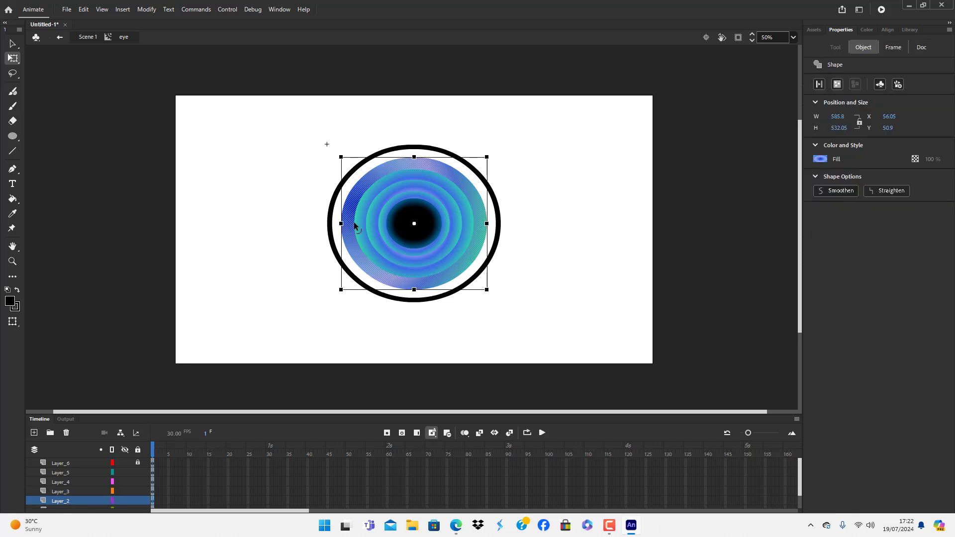
left_click(383, 237)
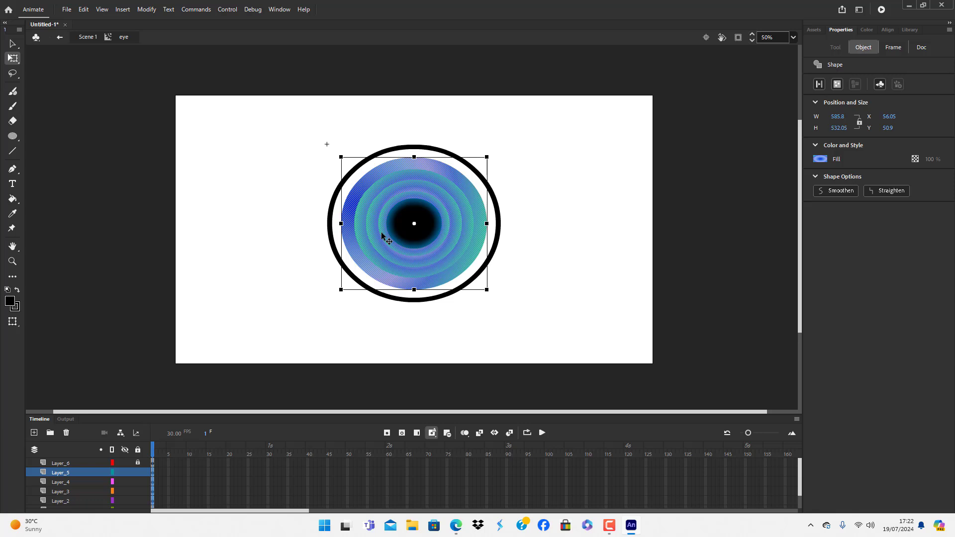
key("F8")
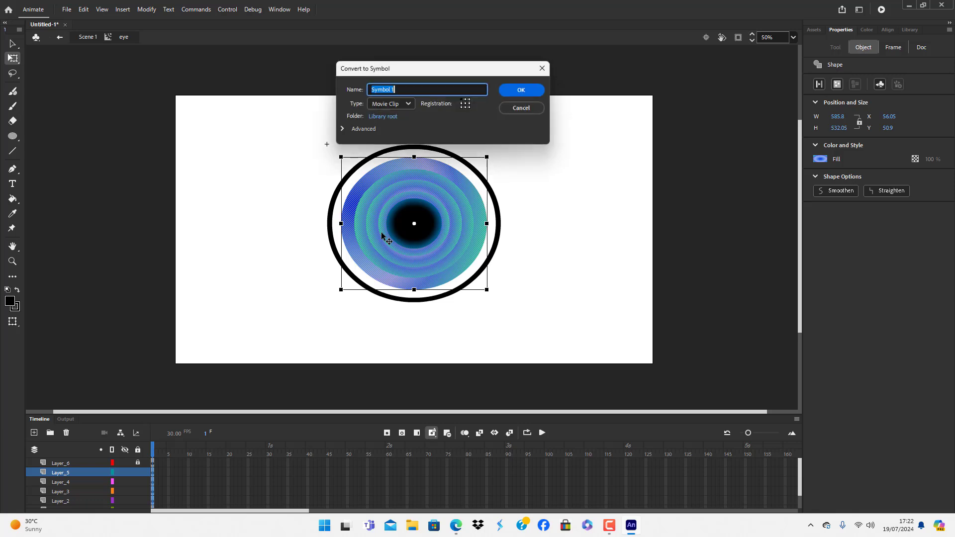
key("BackSpace")
type("circle detail")
key("Return")
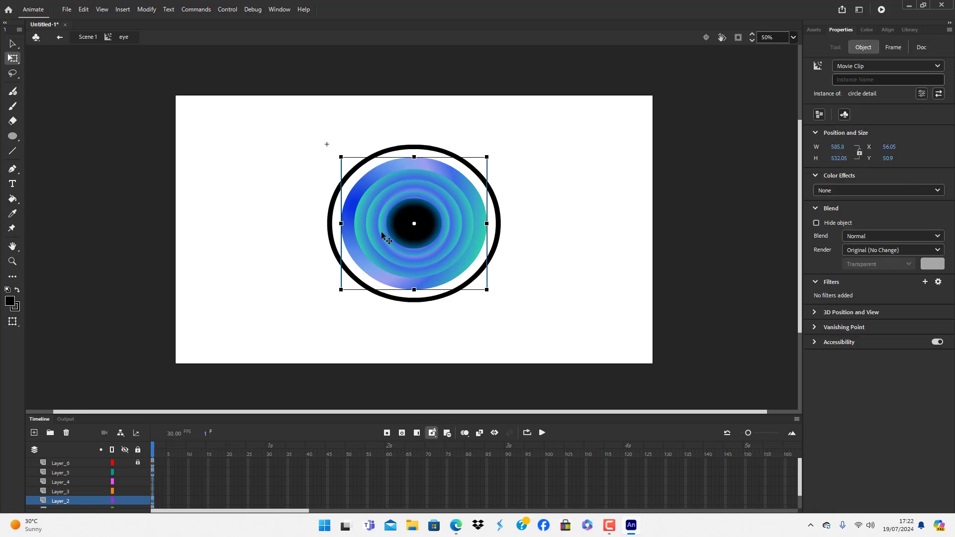
- Scale the circle detail instance down to about 459 by 417 px about its centre and move Layer_2 directly below Layer_6
mouse_move(341, 157)
left_mouse_down()
mouse_move(348, 163)
mouse_move(326, 146)
mouse_move(330, 162)
mouse_move(354, 170)
left_mouse_up()
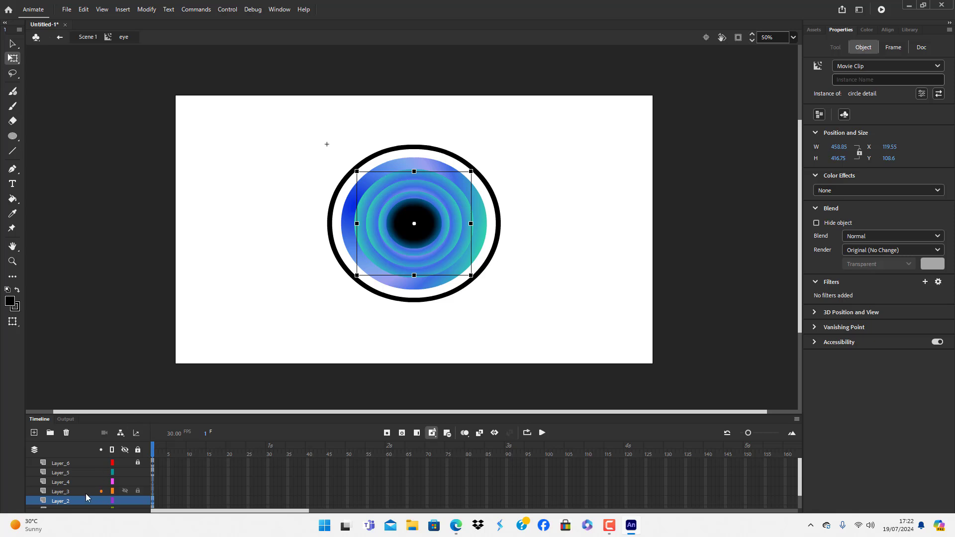
left_click_drag(78, 501, 82, 467)
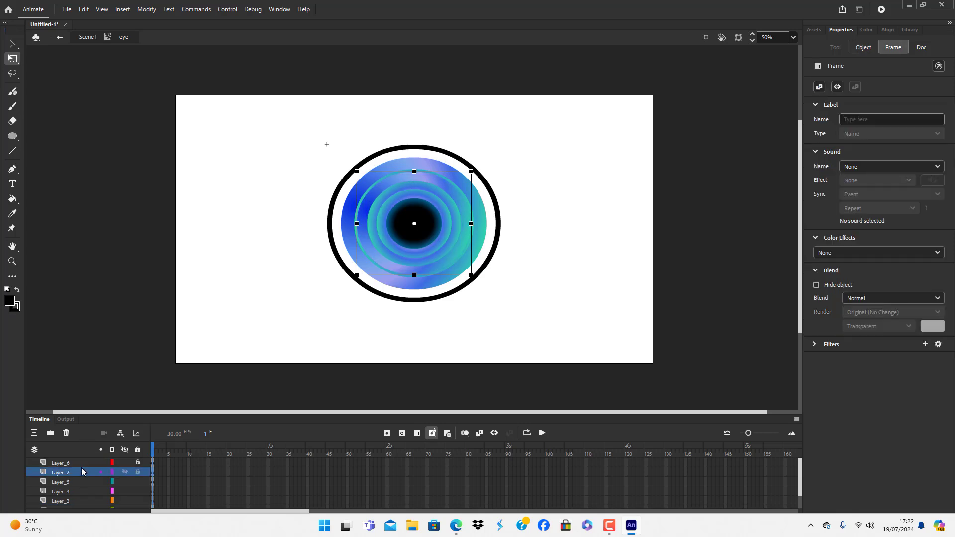
- Apply an Alpha color effect of 38% to the smaller circle detail instance around the pupil
left_click(300, 241)
left_click(374, 206)
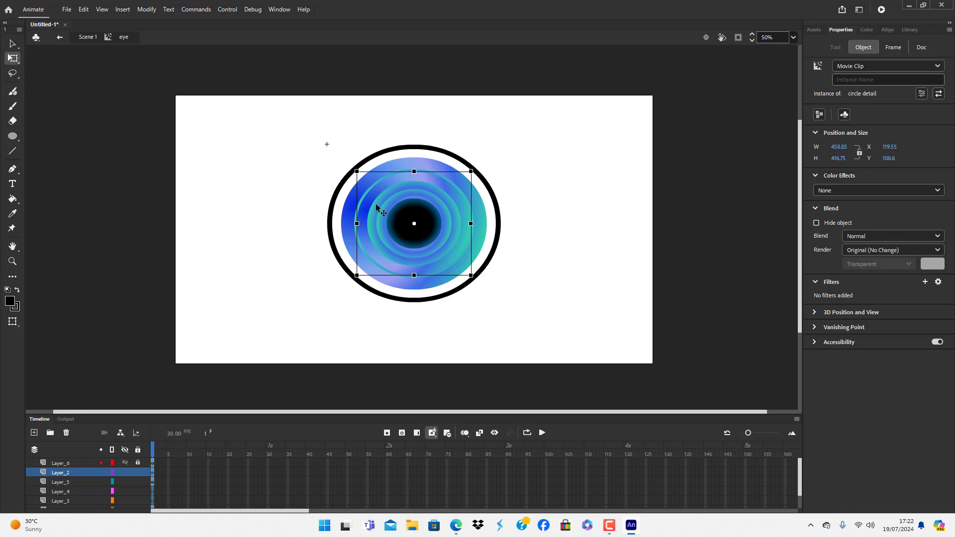
mouse_move(471, 275)
left_mouse_down()
mouse_move(464, 263)
mouse_move(488, 303)
mouse_move(460, 260)
mouse_move(472, 276)
left_mouse_up()
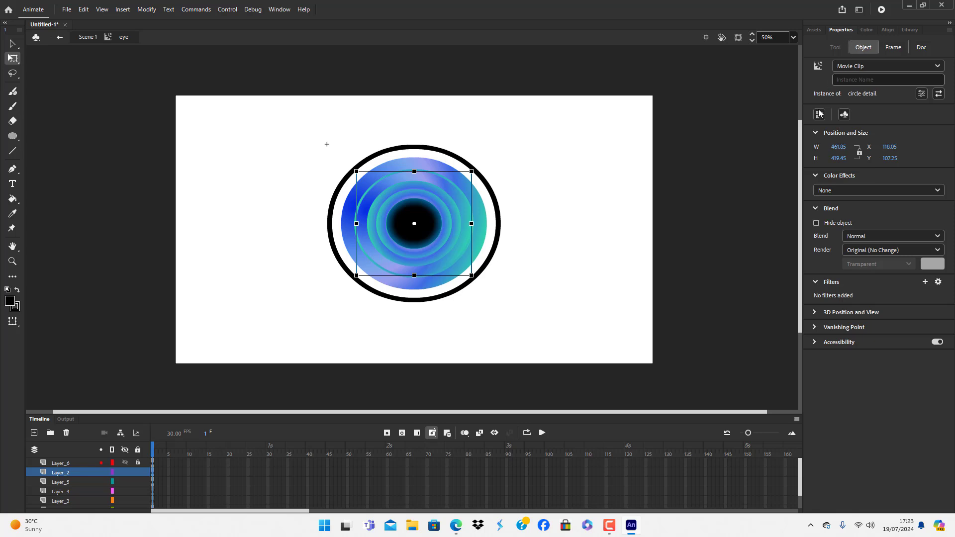
left_click(938, 191)
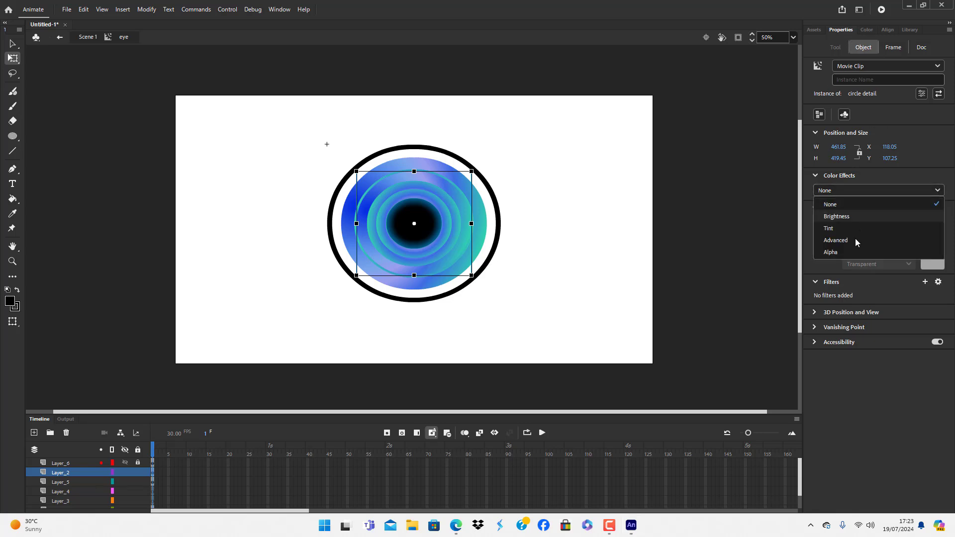
left_click(853, 250)
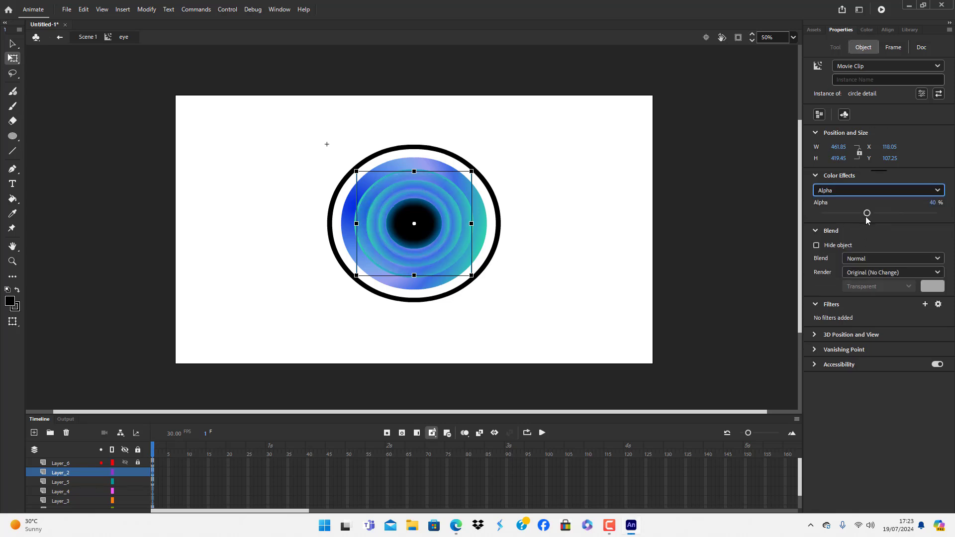
left_click(873, 214)
mouse_move(873, 217)
left_mouse_down()
mouse_move(883, 220)
mouse_move(870, 206)
mouse_move(855, 212)
left_mouse_up()
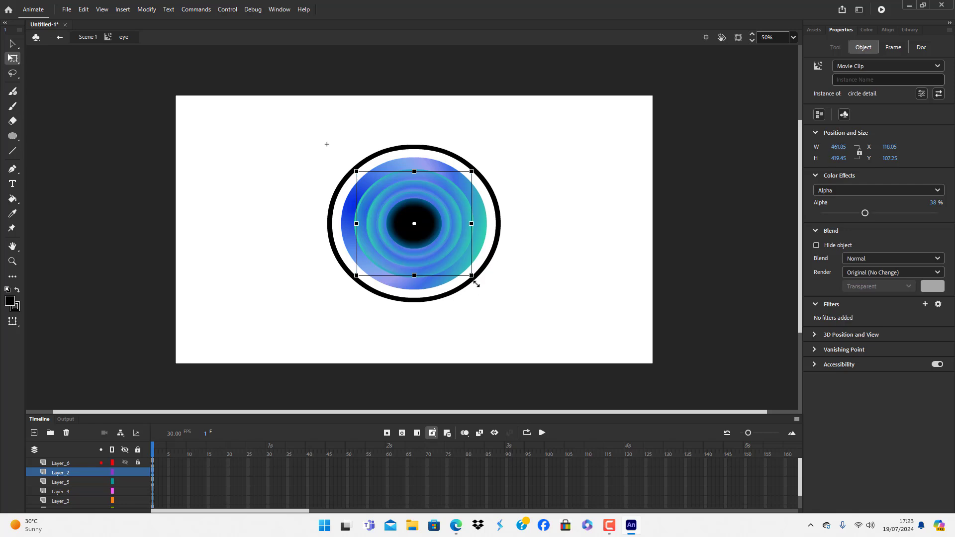
- Enlarge the faded circle detail instance about its centre to about 530 by 481 px
mouse_move(472, 275)
left_mouse_down()
mouse_move(485, 298)
mouse_move(479, 291)
left_mouse_up()
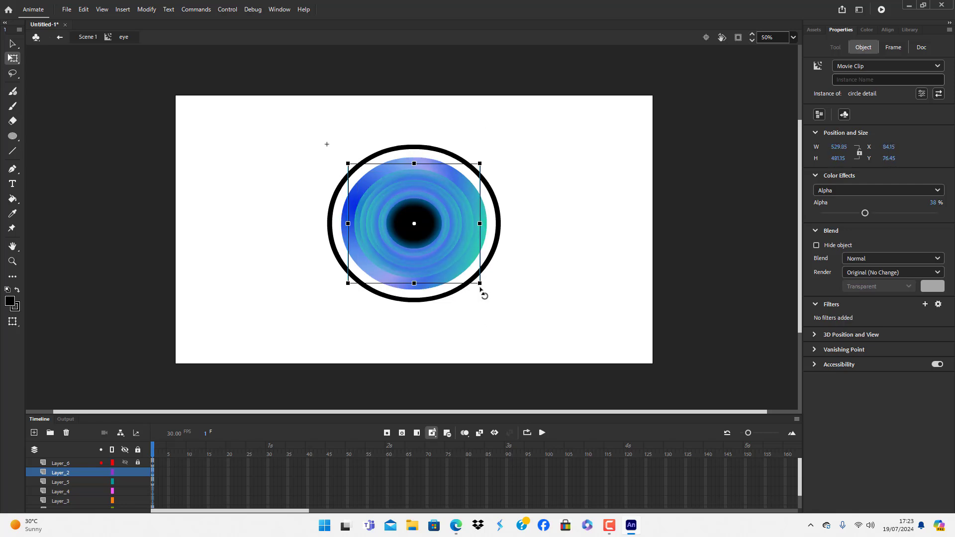
left_click(536, 292)
left_click(467, 224)
left_click(554, 258)
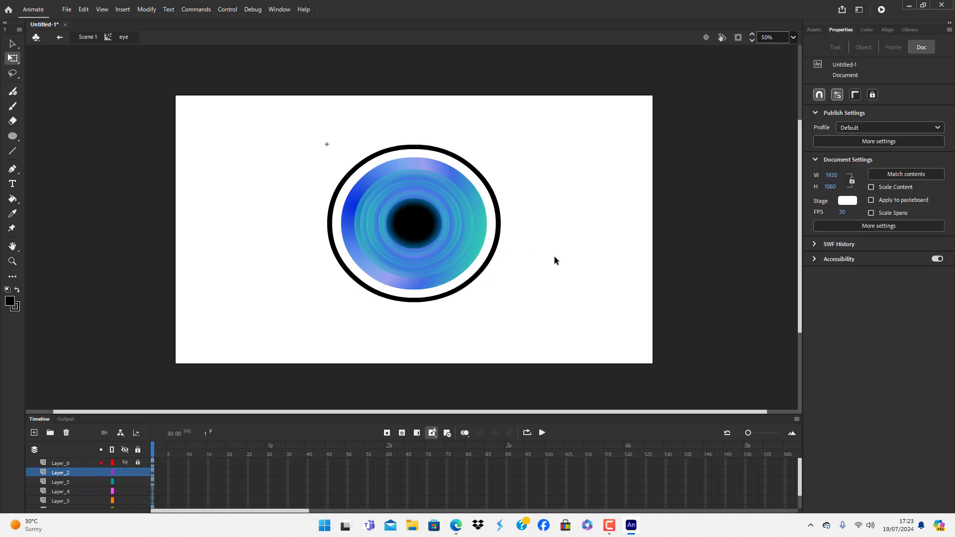
left_click(469, 227)
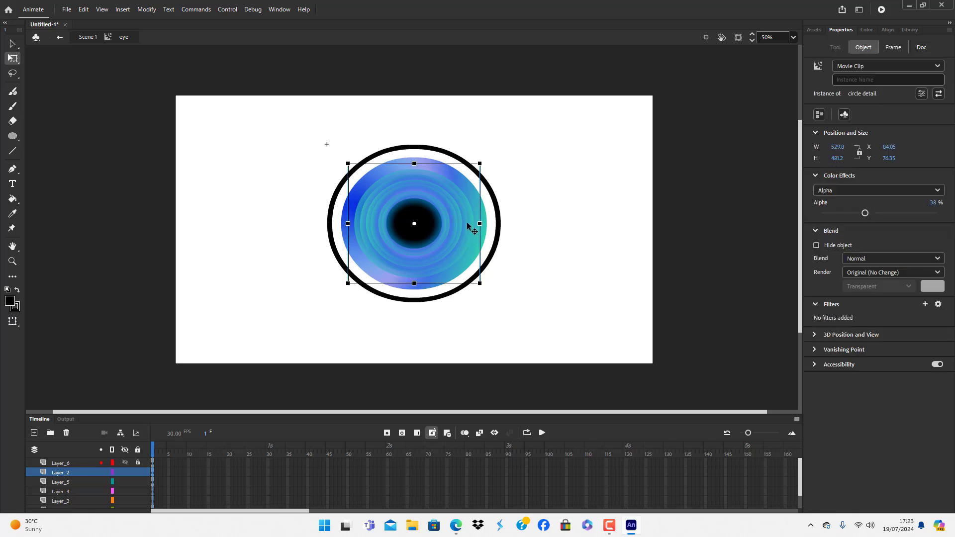
- Add a Blur filter to the faded circle detail instance on Layer_2 with Blur X and Y at 8
left_click(68, 483, "shift")
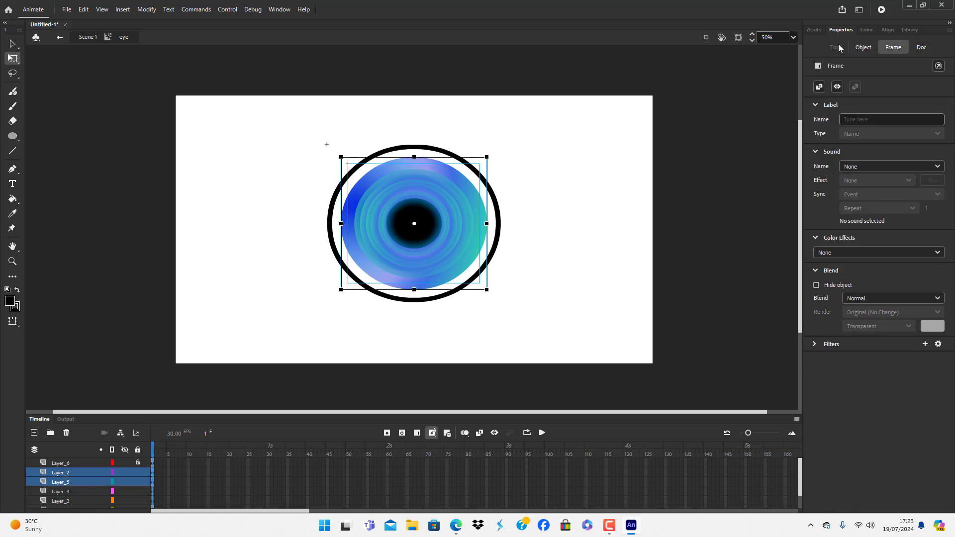
left_click(623, 296)
left_click(468, 228)
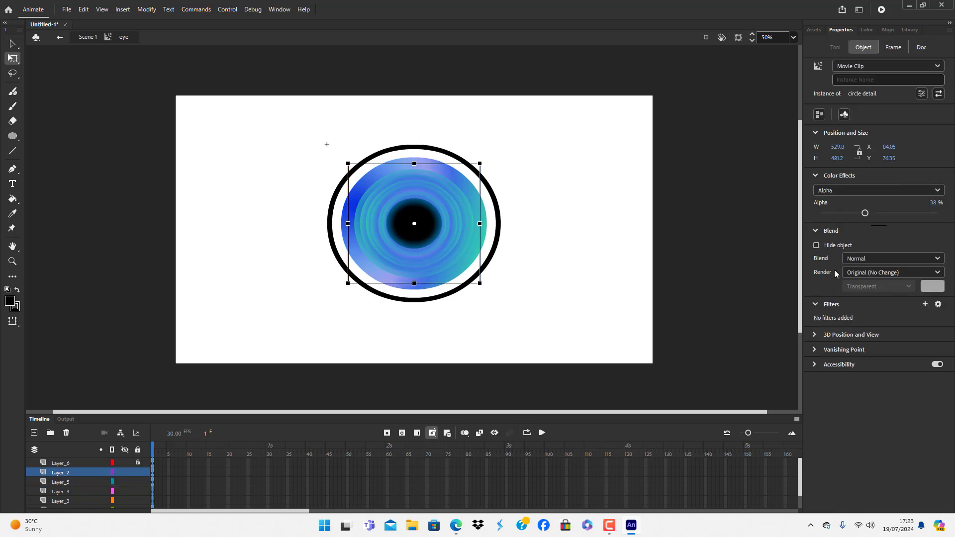
left_click(815, 305)
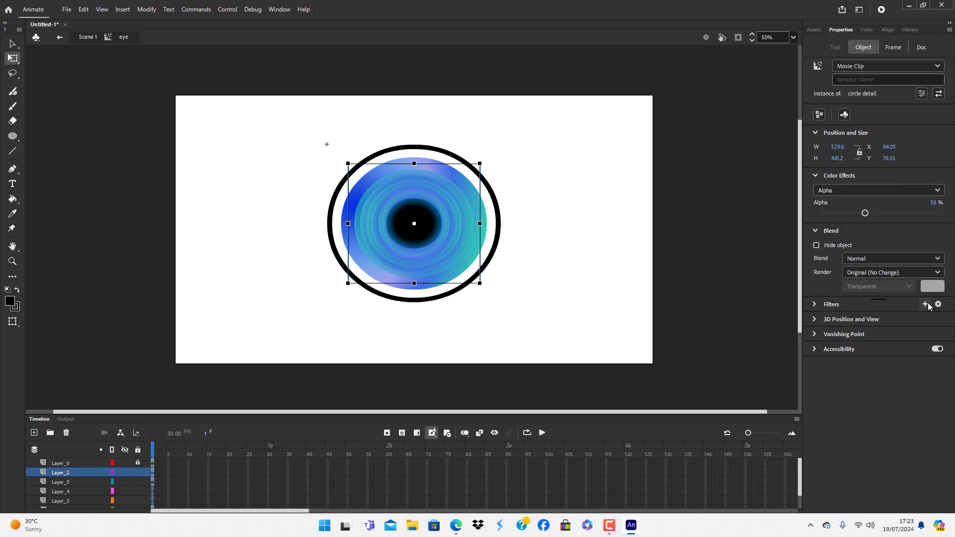
left_click(926, 305)
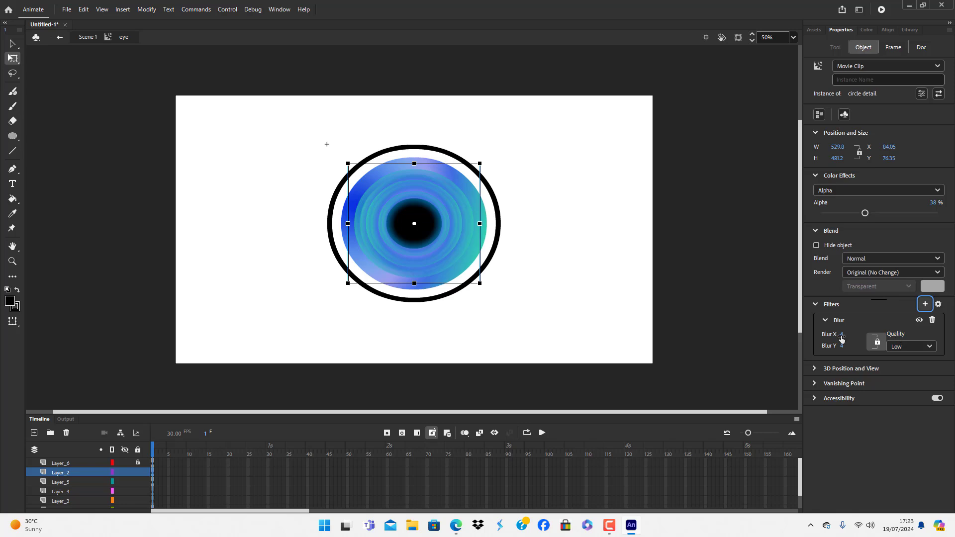
mouse_move(842, 334)
left_mouse_down()
mouse_move(864, 342)
mouse_move(835, 338)
left_mouse_up()
left_click(380, 347)
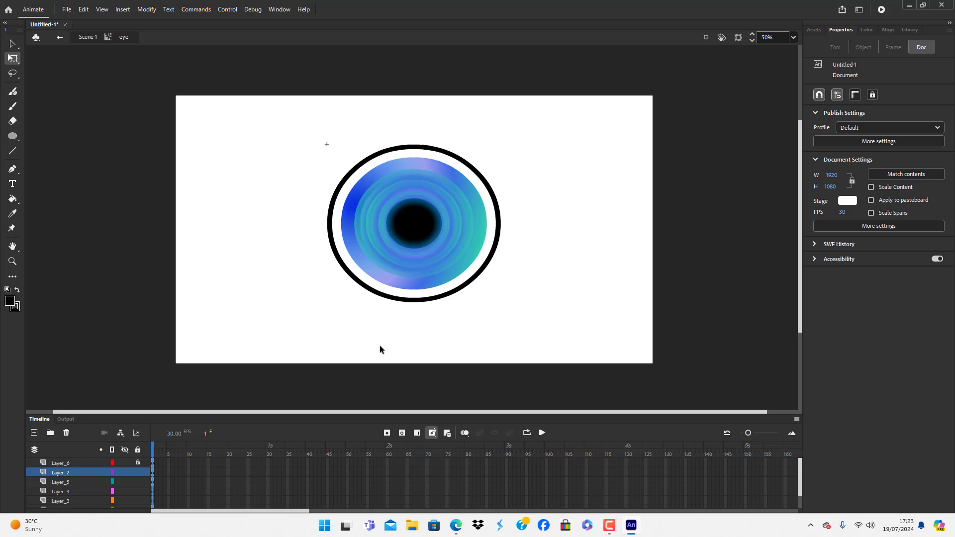
- Move the faded circle detail instance out of the eye to the empty area beside it, exposing the larger instance beneath
left_click(68, 483)
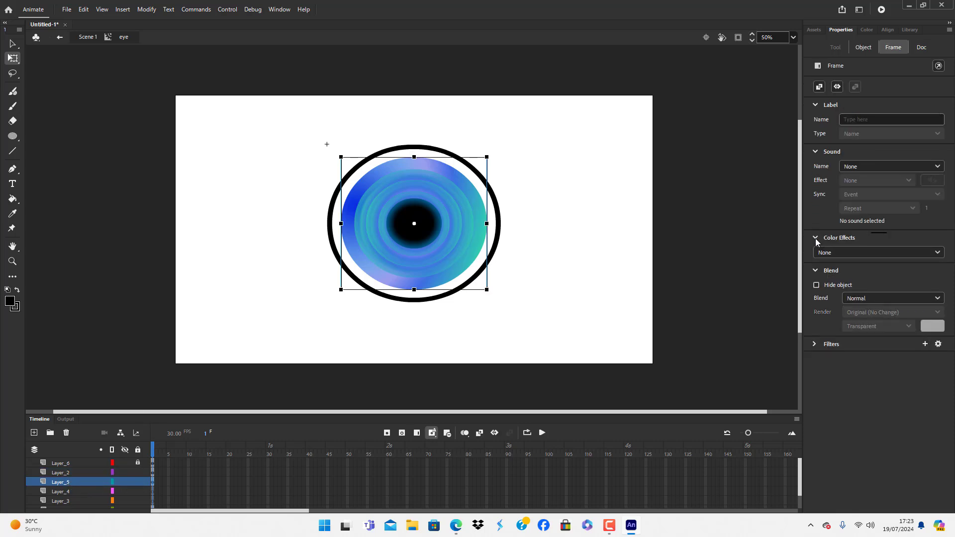
left_click(557, 261)
left_click(467, 239)
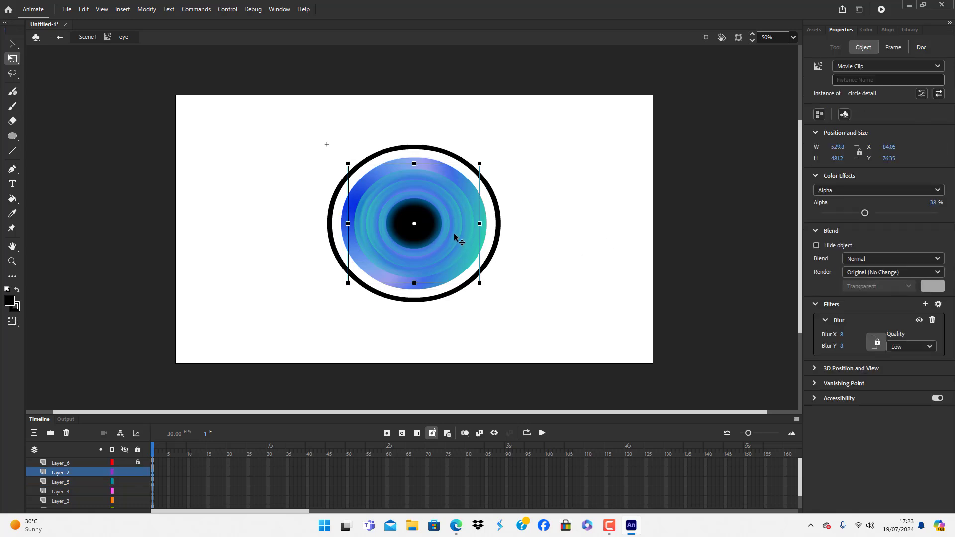
left_click_drag(455, 236, 628, 211)
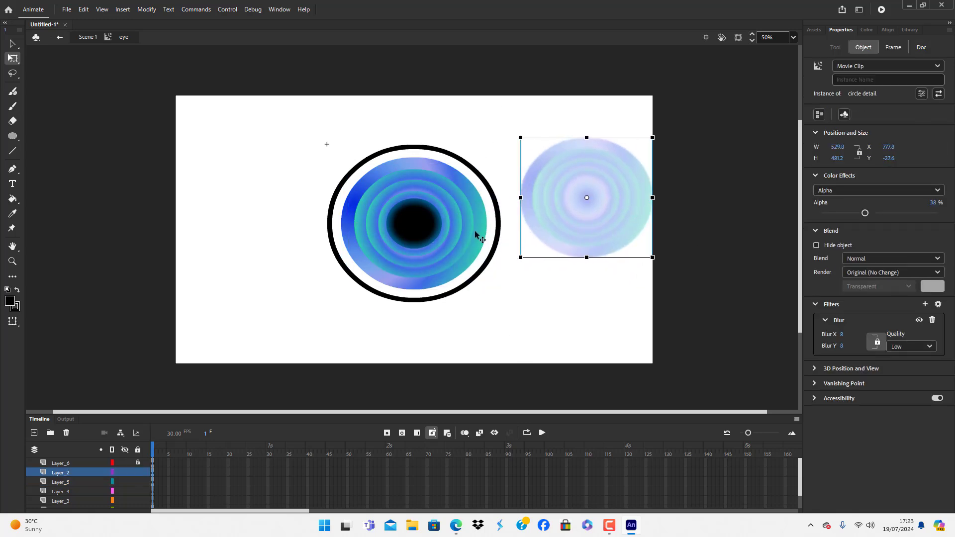
- Add a Blur filter to the larger circle detail instance on Layer_5 with Blur X and Y at 25
left_click(481, 238)
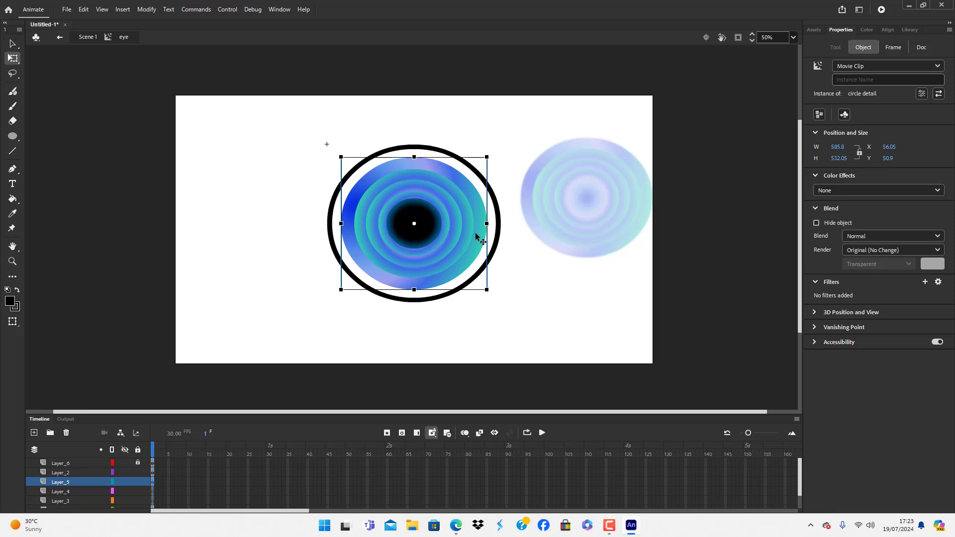
left_click(925, 282)
left_click(891, 313)
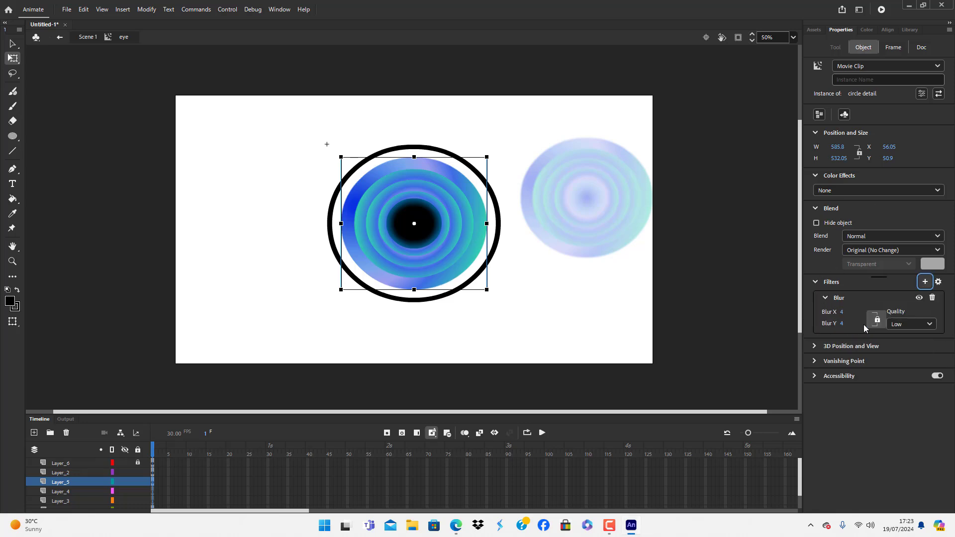
left_click_drag(843, 312, 863, 321)
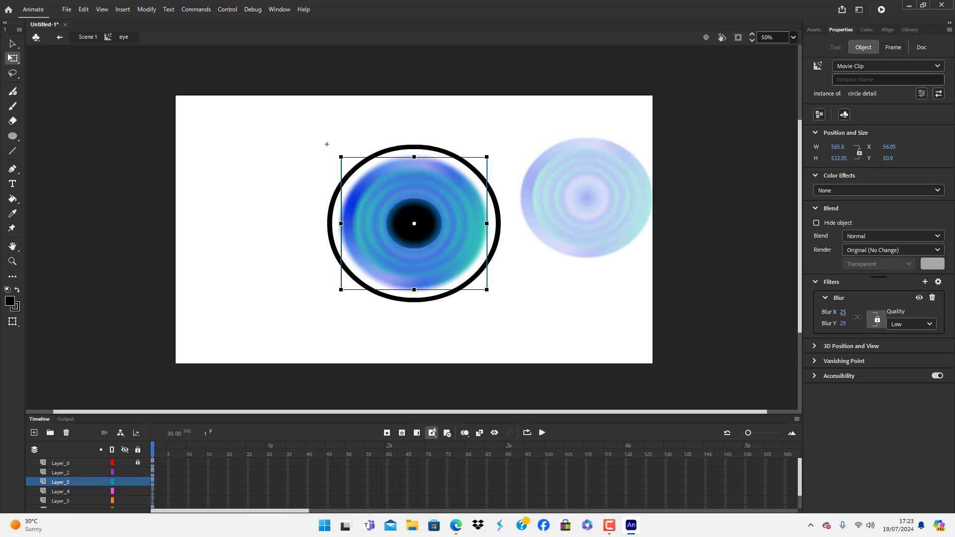
- Move the faded circle detail instance back over the iris, centred around the pupil
left_click(571, 283)
left_click_drag(594, 221, 439, 241)
left_click(512, 279)
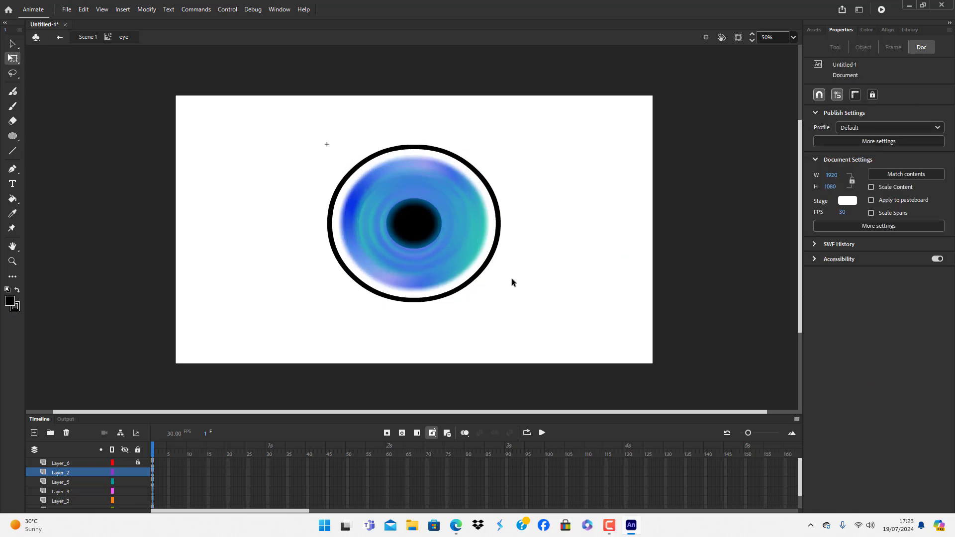
- Leave the eye symbol to view the whole eye in Scene 1, and reopen the symbol for editing
double_click(518, 309)
left_click(518, 309)
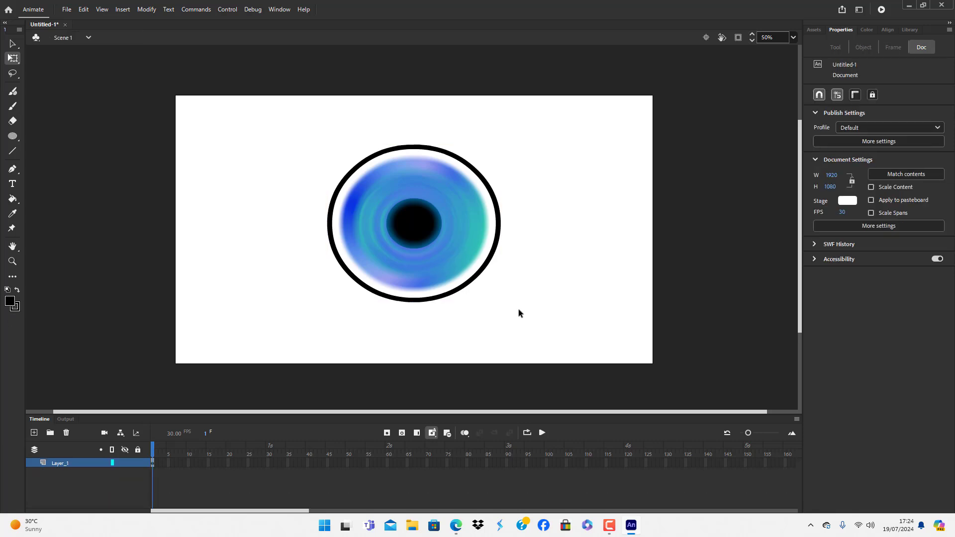
double_click(451, 218)
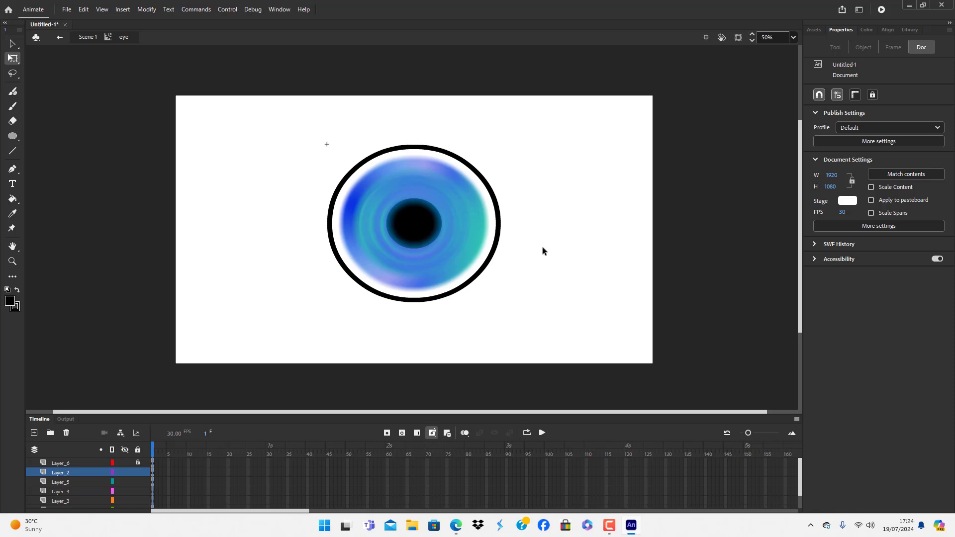
- Try to open the recent file "detailed eyes.fla" and look through the recent files list again
left_click(67, 9)
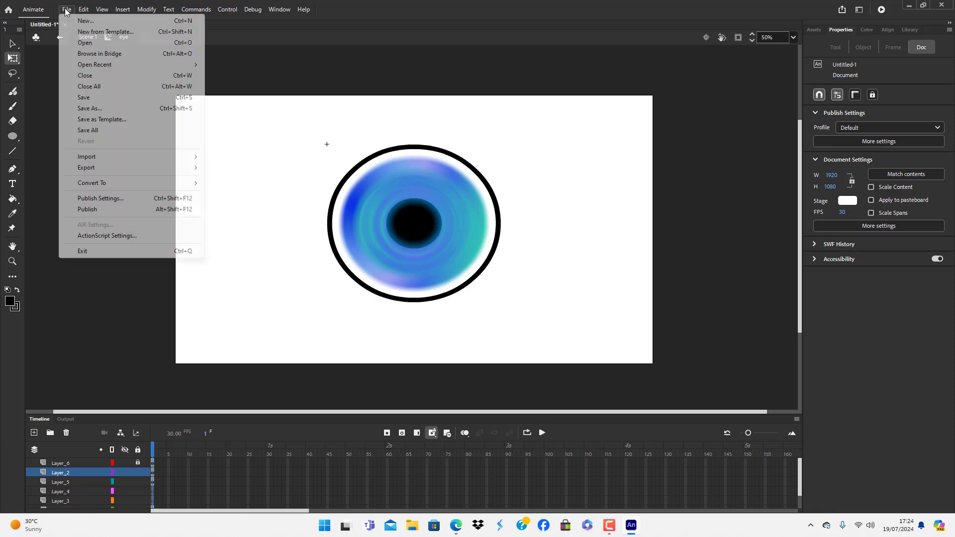
mouse_move(129, 67)
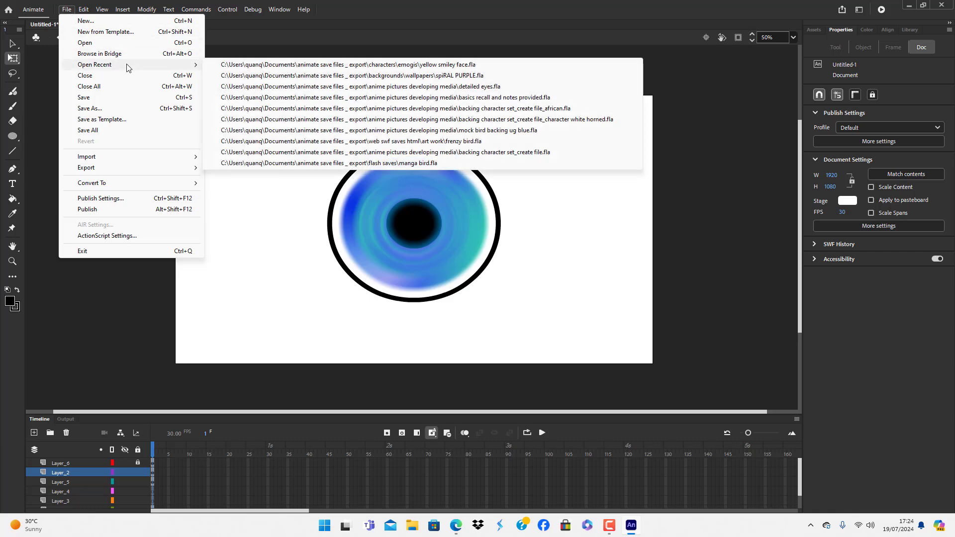
left_click(476, 88)
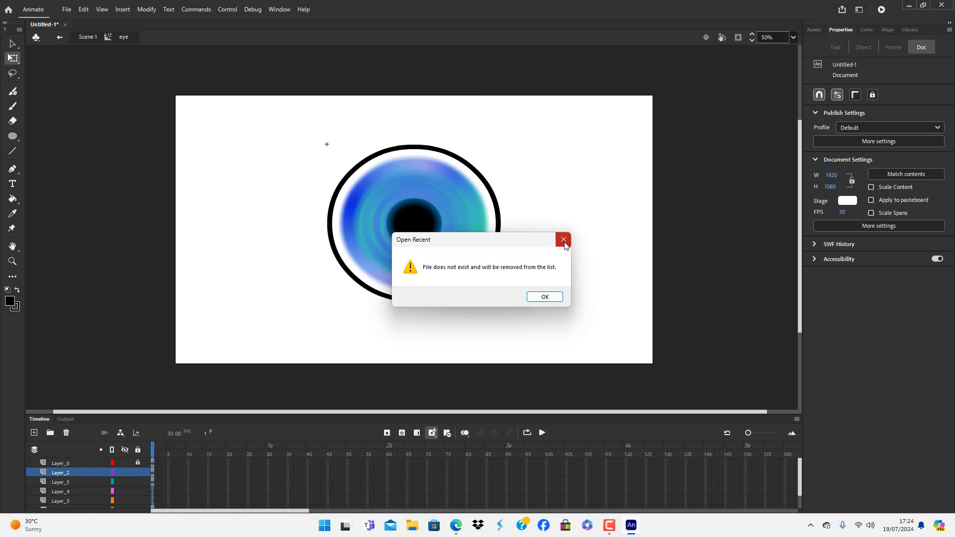
left_click(543, 297)
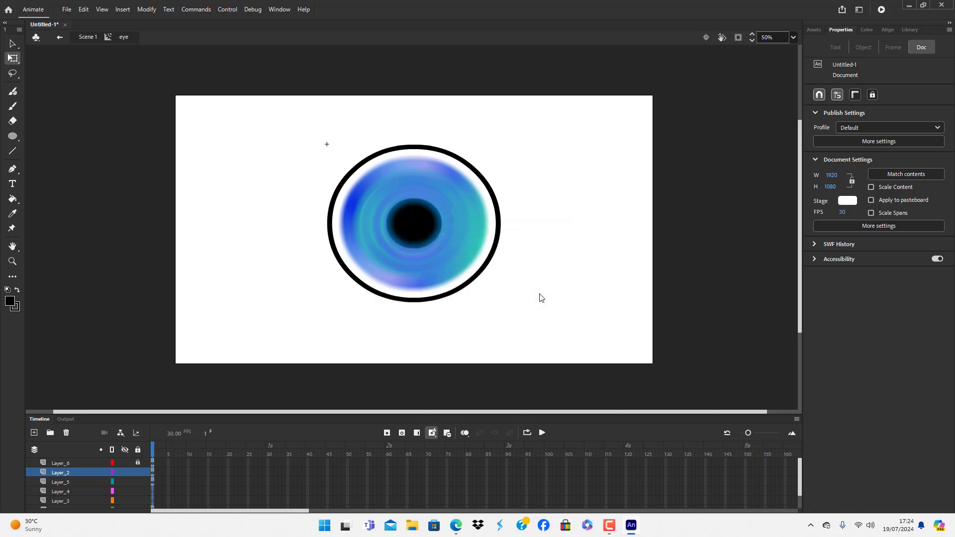
left_click(64, 11)
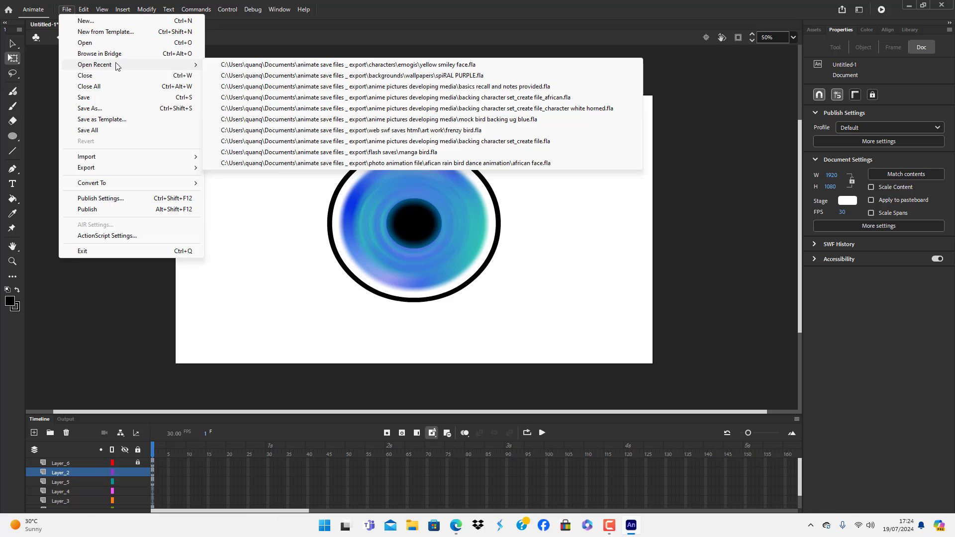
left_click(288, 258)
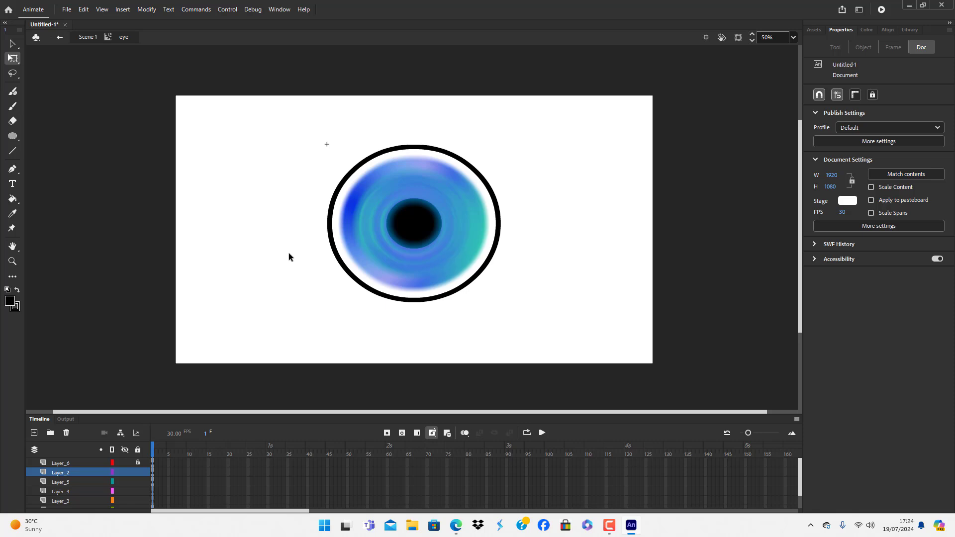
- Add a new layer above Layer_6 in the eye symbol and select it
left_click_drag(173, 381, 76, 489)
left_click(439, 234)
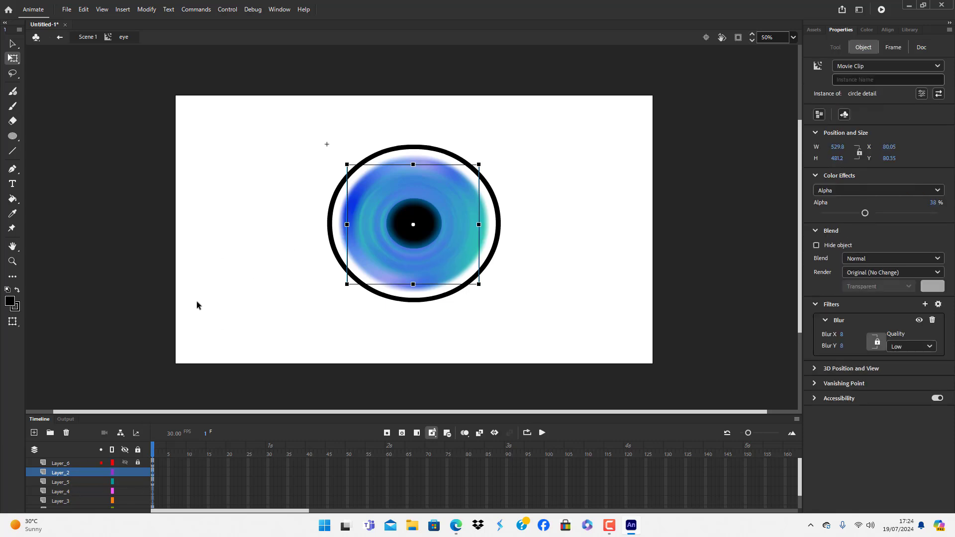
left_click(230, 303)
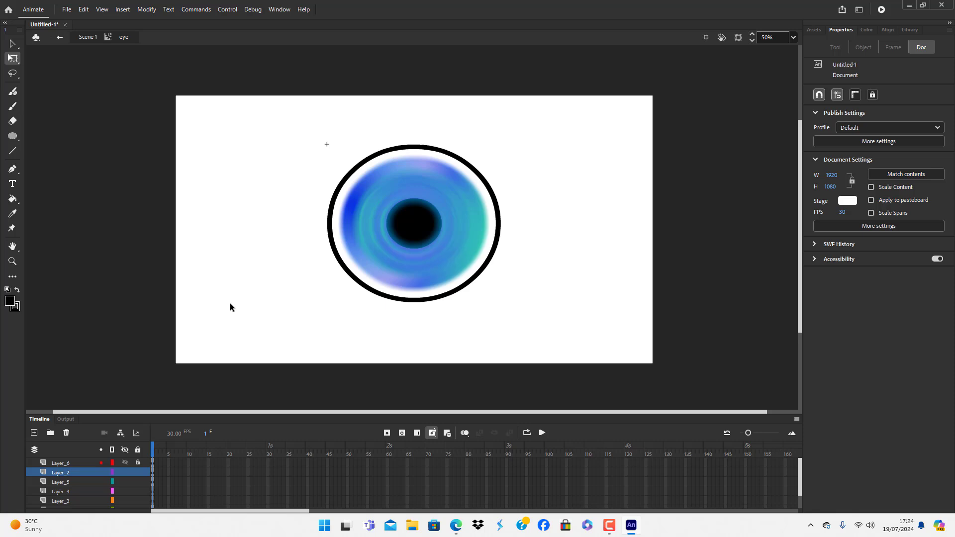
left_click(67, 464)
left_click(34, 433)
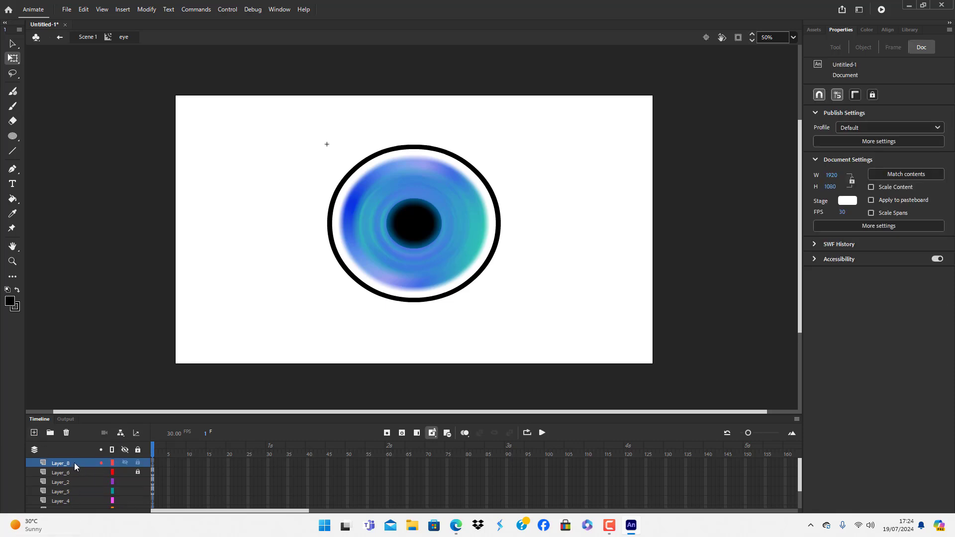
left_click(74, 463)
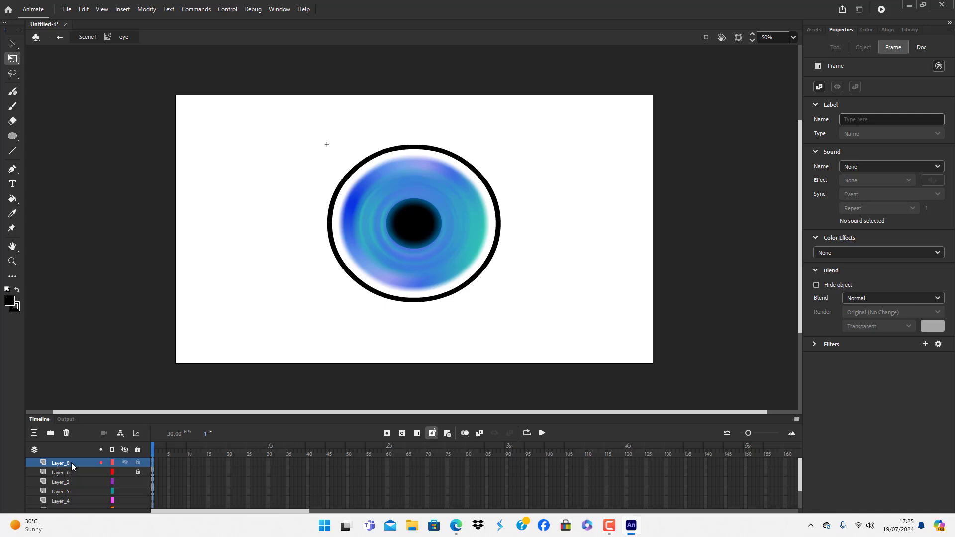
- Draw a black oval about 236 by 202 px overlapping the pupil's upper right on the new layer and select its shape
left_click(12, 136)
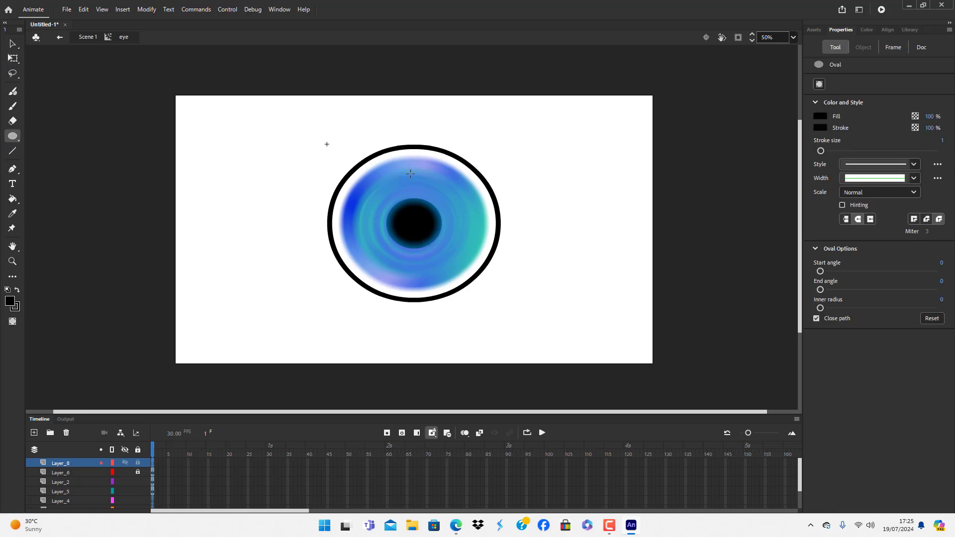
left_click_drag(409, 168, 468, 219)
left_click(13, 44)
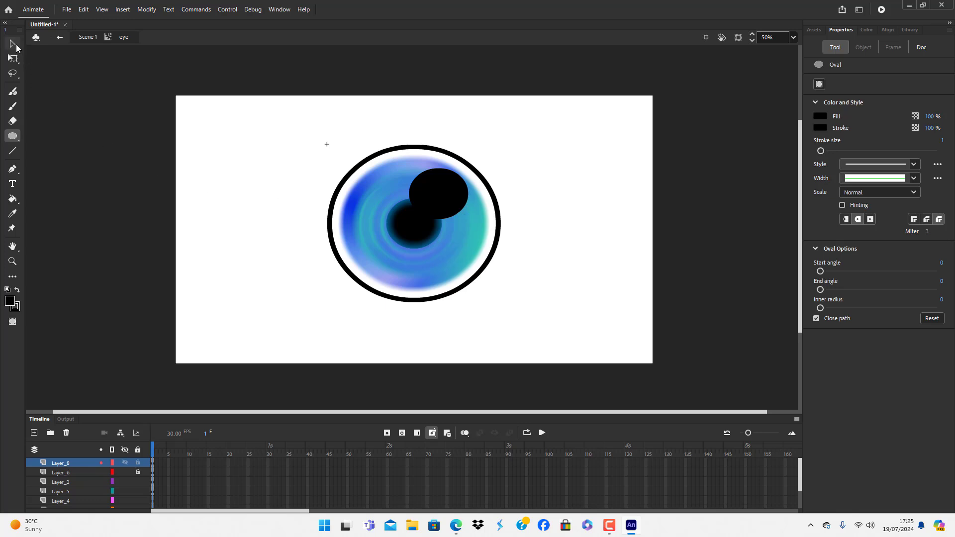
left_click(450, 195)
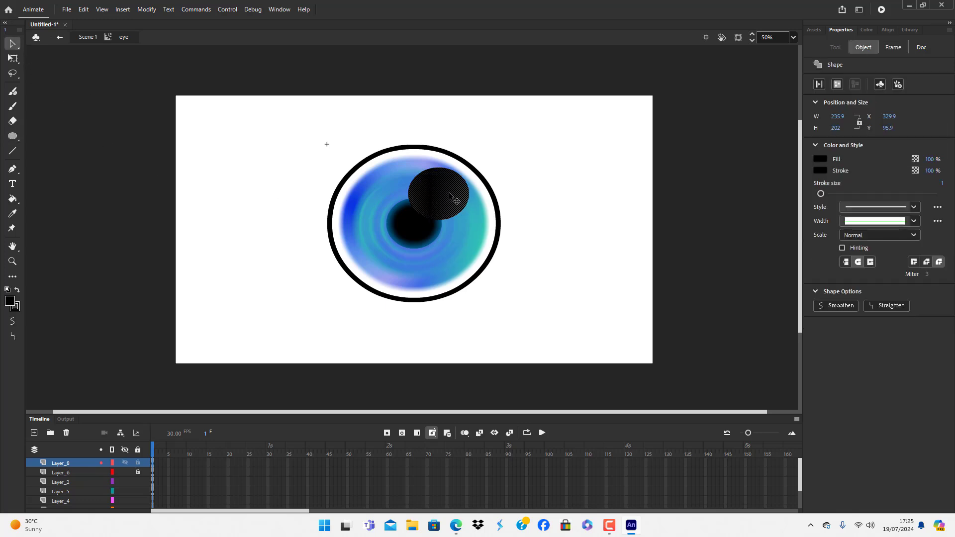
- Convert the selected black oval into a movie clip symbol named light and open that symbol for editing
key("F8")
key("BackSpace")
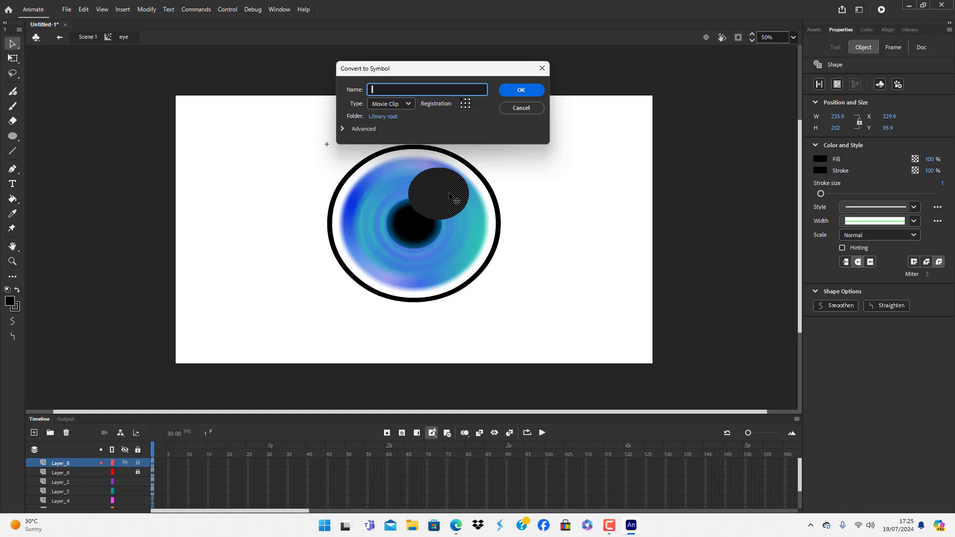
type("light")
key("Return")
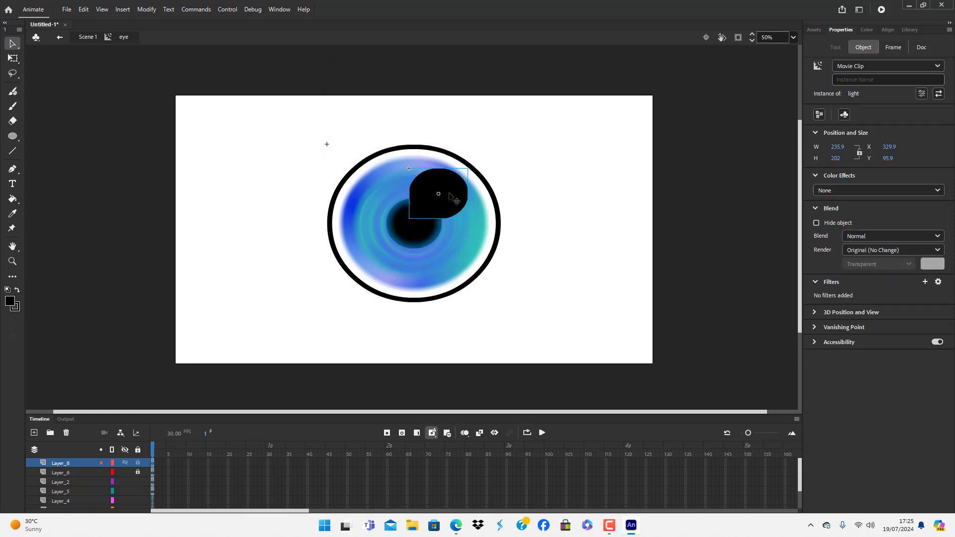
double_click(450, 196)
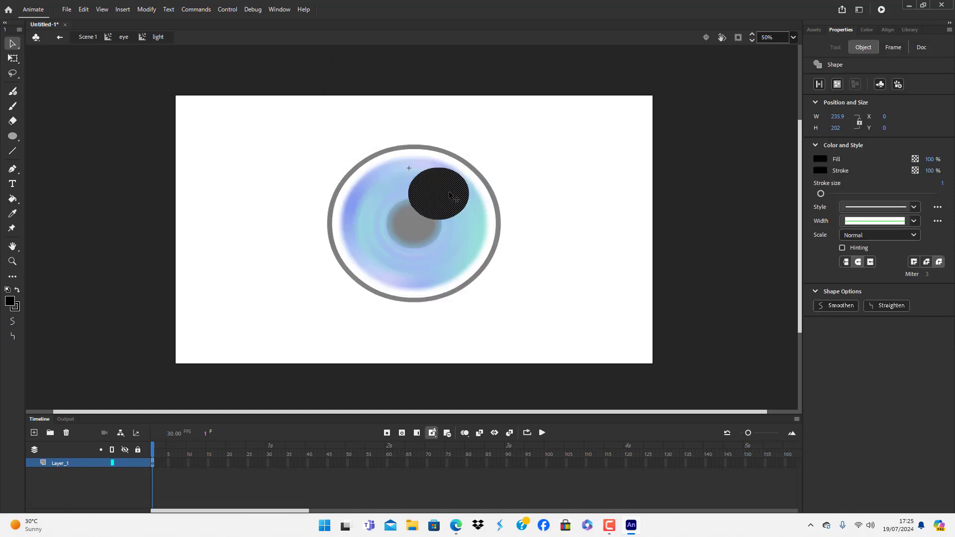
- Fill the oval in the light symbol with white, delete its black outline and select the remaining fill
left_click(867, 30)
left_click(839, 47)
left_click(685, 107)
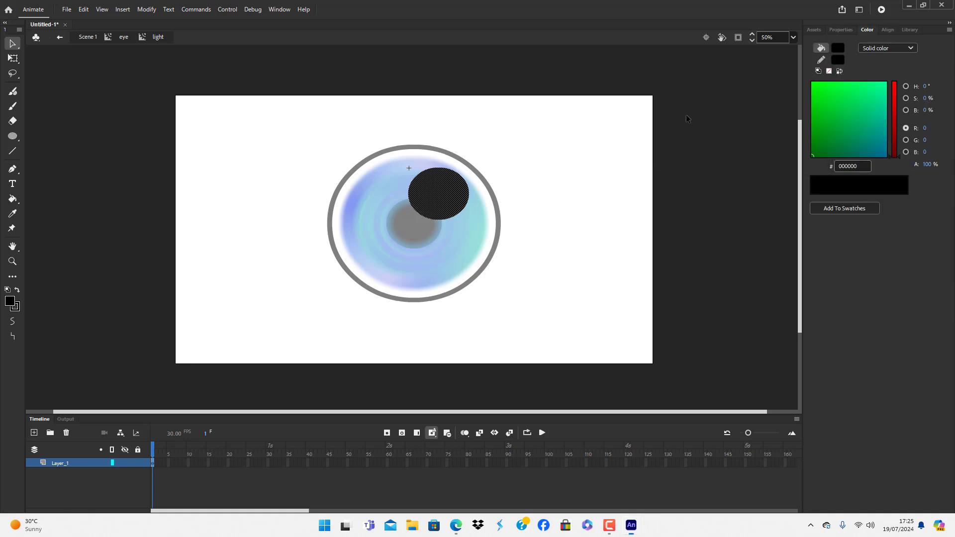
left_click(448, 218)
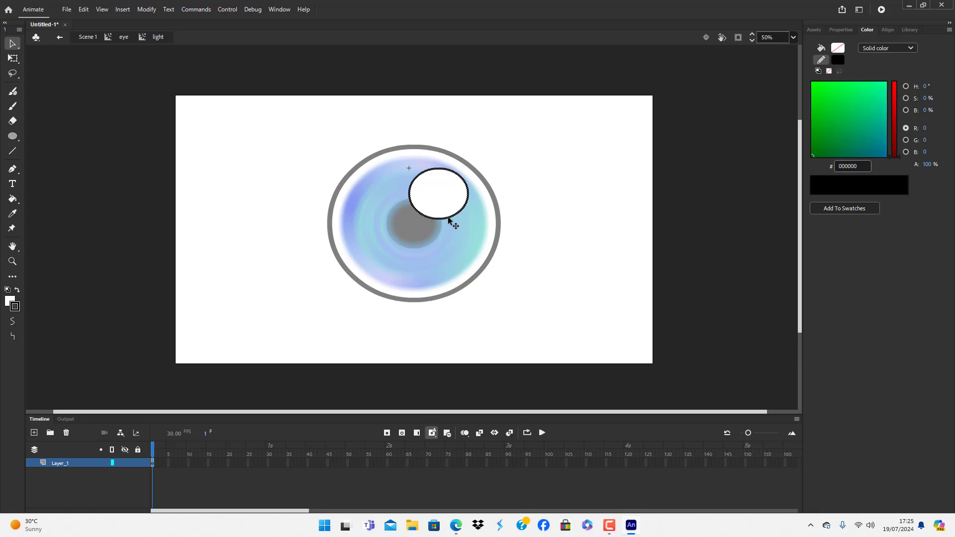
key("Delete")
left_click(452, 197)
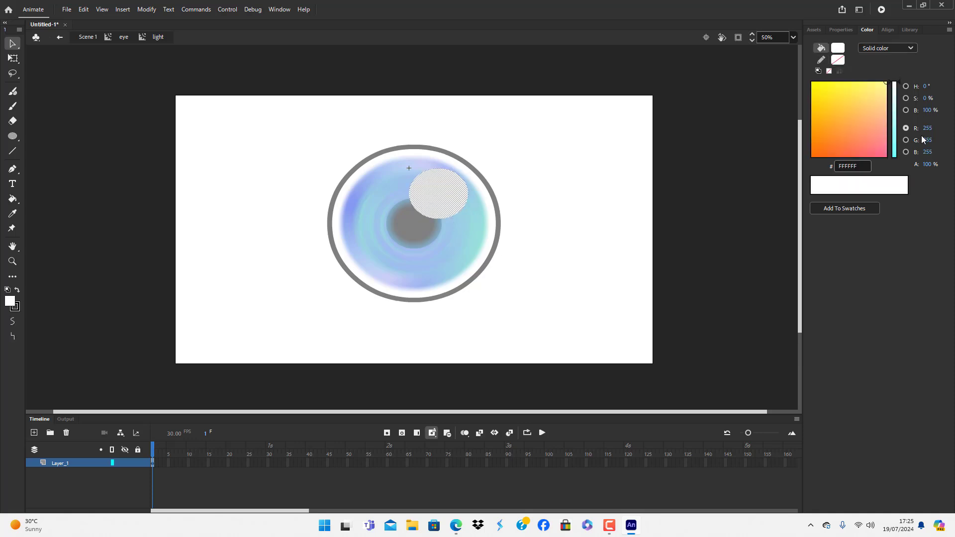
- Set the white oval's fill alpha to 60% and return to the eye symbol
left_click(928, 164)
key("BackSpace")
type("62")
key("Return")
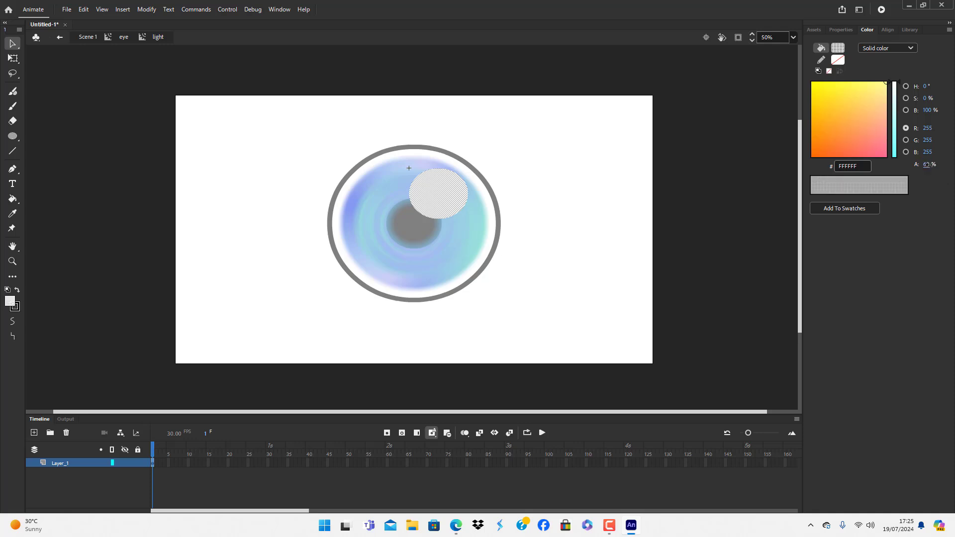
left_click(590, 211)
double_click(589, 211)
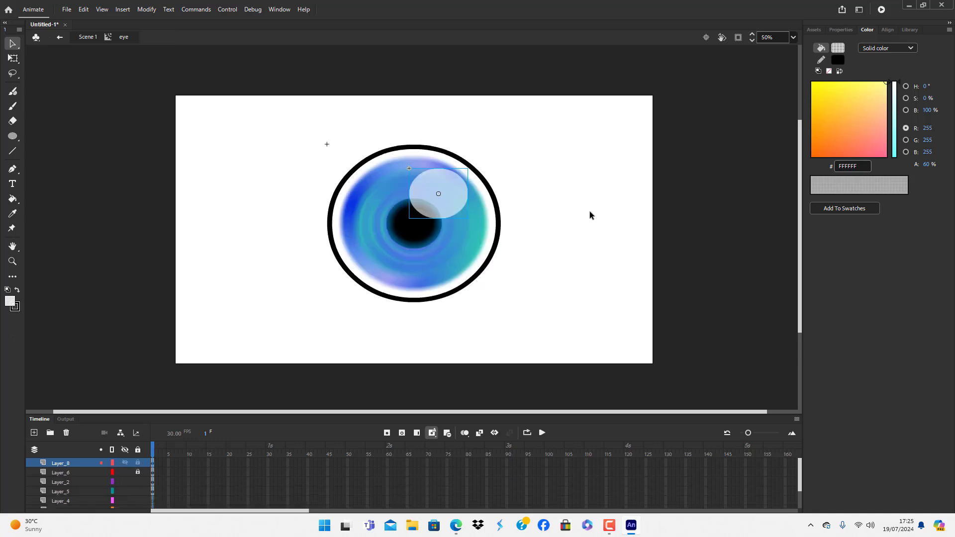
- Add a Blur filter to the light instance and raise its blur amount to soften the highlight's edges
left_click(456, 199)
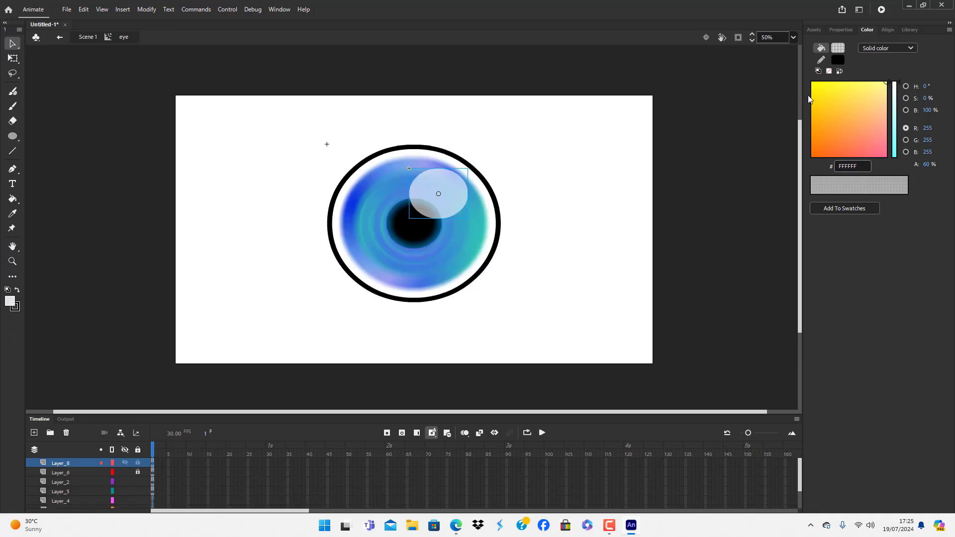
left_click(840, 30)
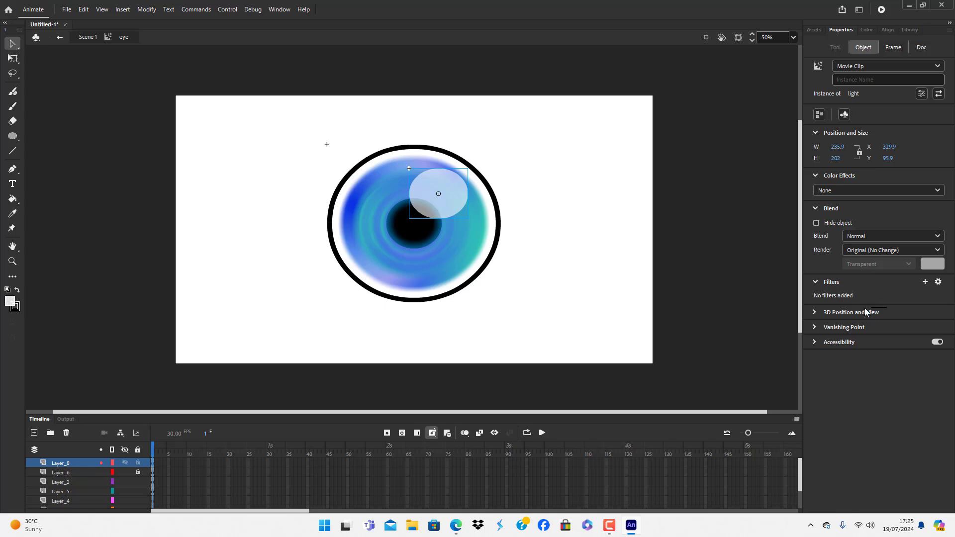
left_click(926, 283)
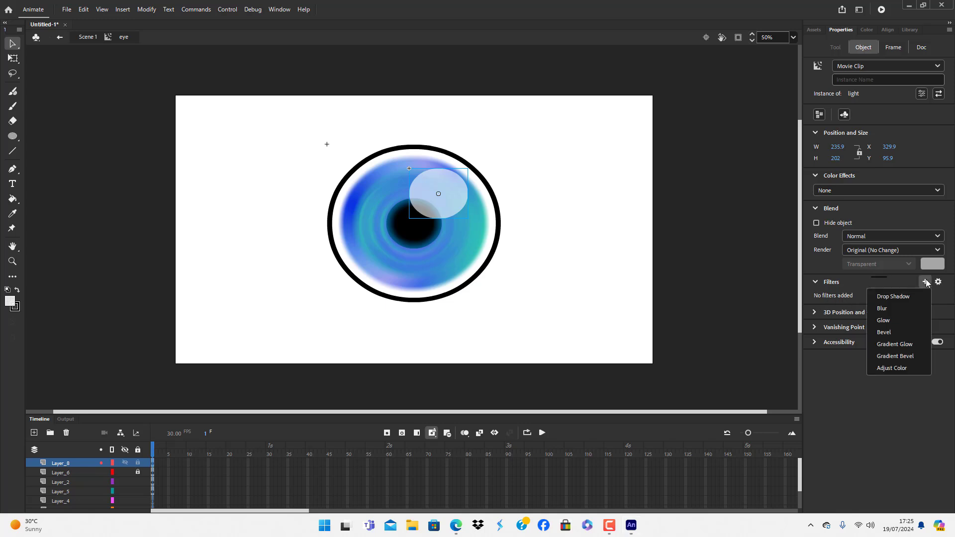
left_click(898, 311)
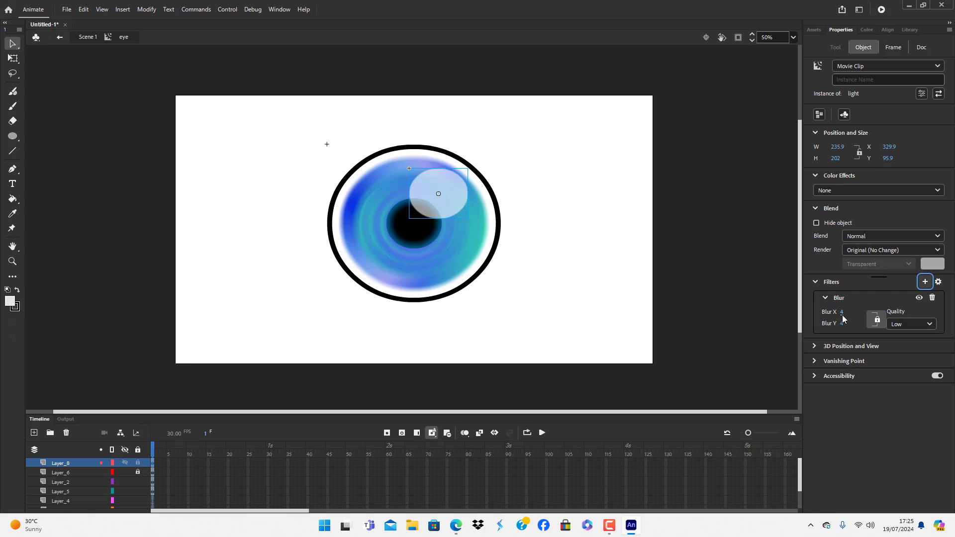
left_click_drag(844, 314, 858, 318)
left_click(565, 295)
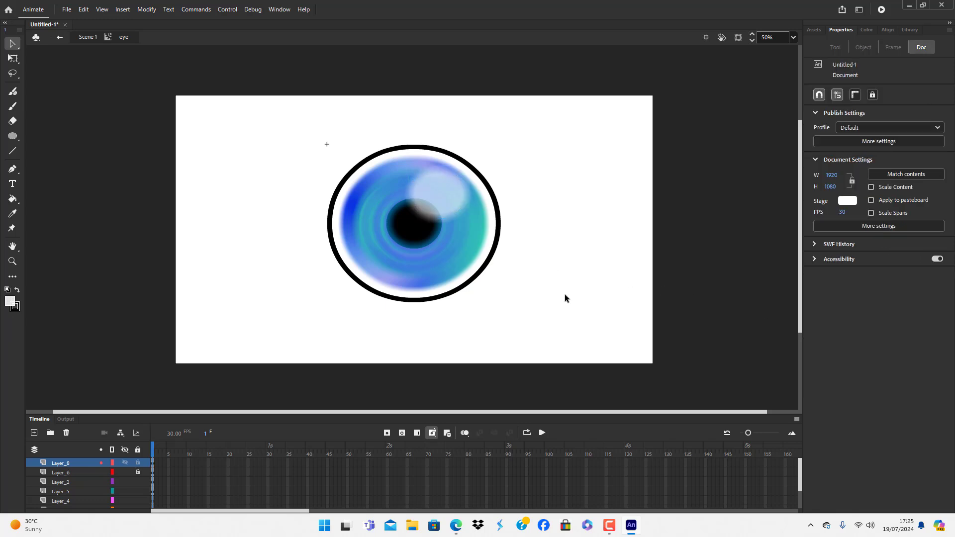
- Add a new layer directly above Layer_2 in the eye symbol and select it
left_click(68, 473)
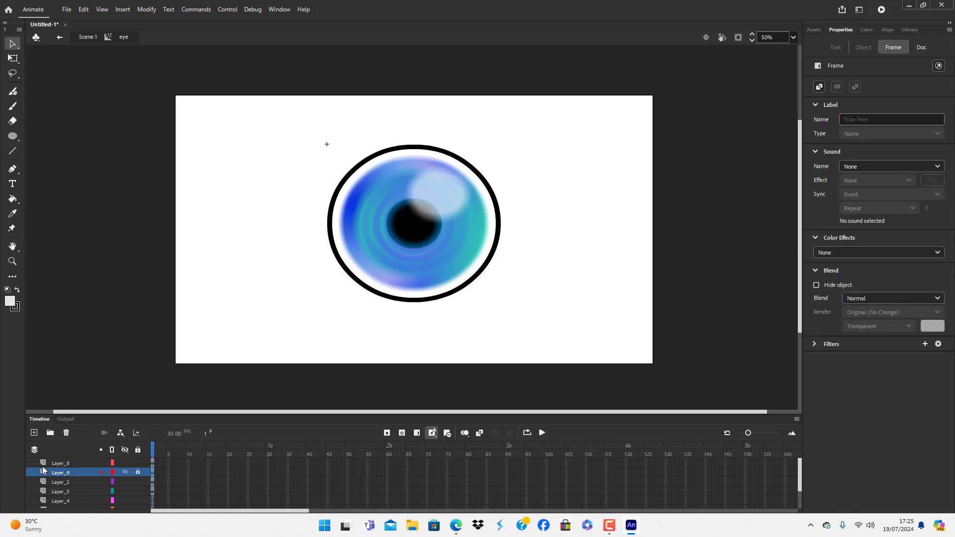
left_click(64, 482)
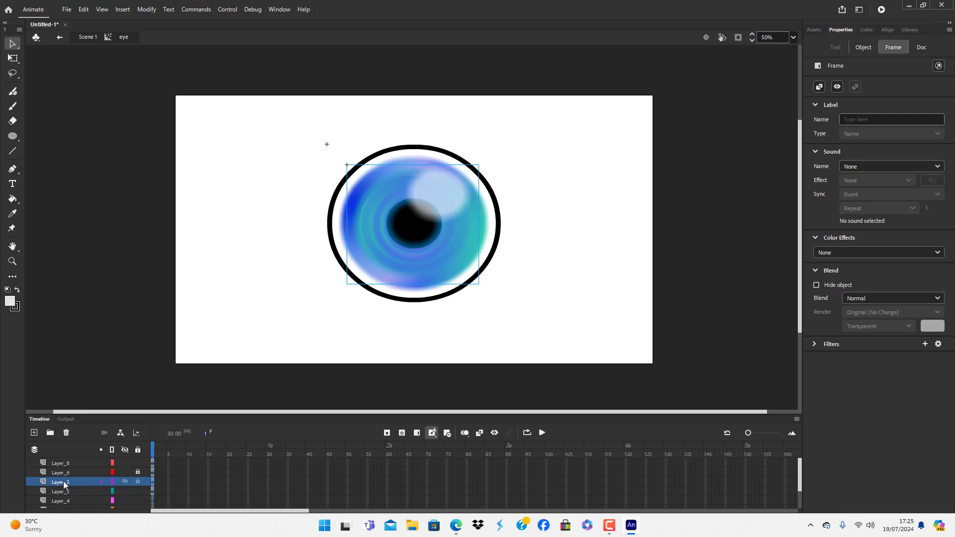
left_click(34, 434)
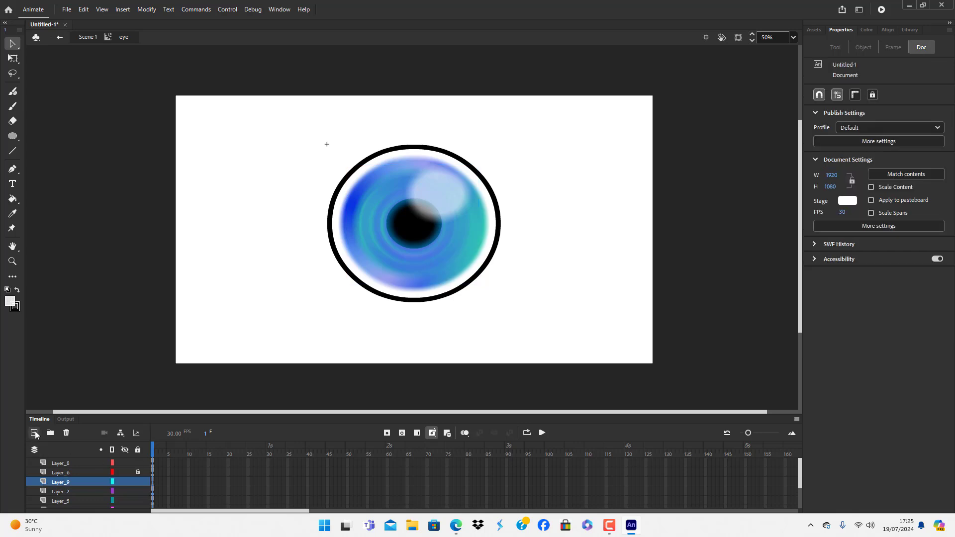
left_click(70, 482)
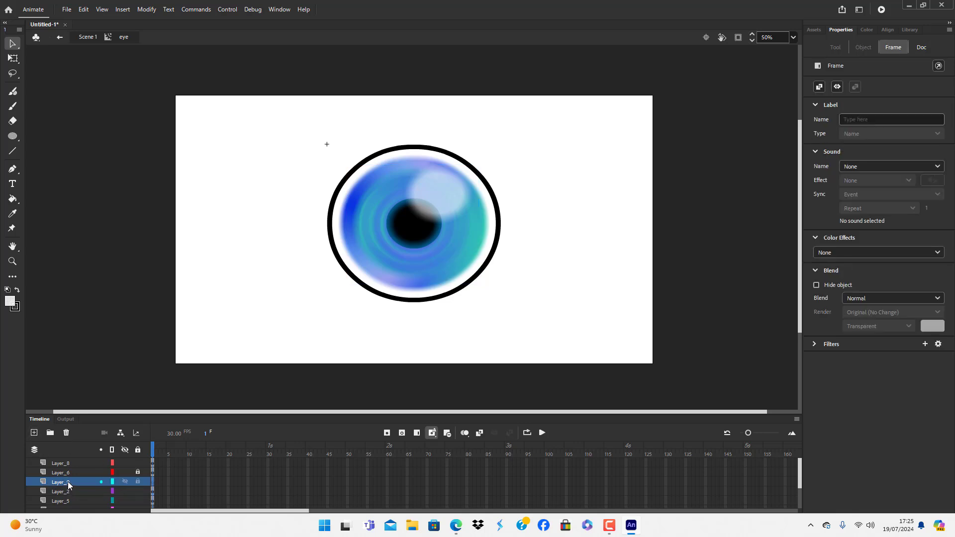
- Draw a tall, narrow rectangle to the left of the eye and merge its upper corners into a spike about 68 by 252 px
left_click(15, 137)
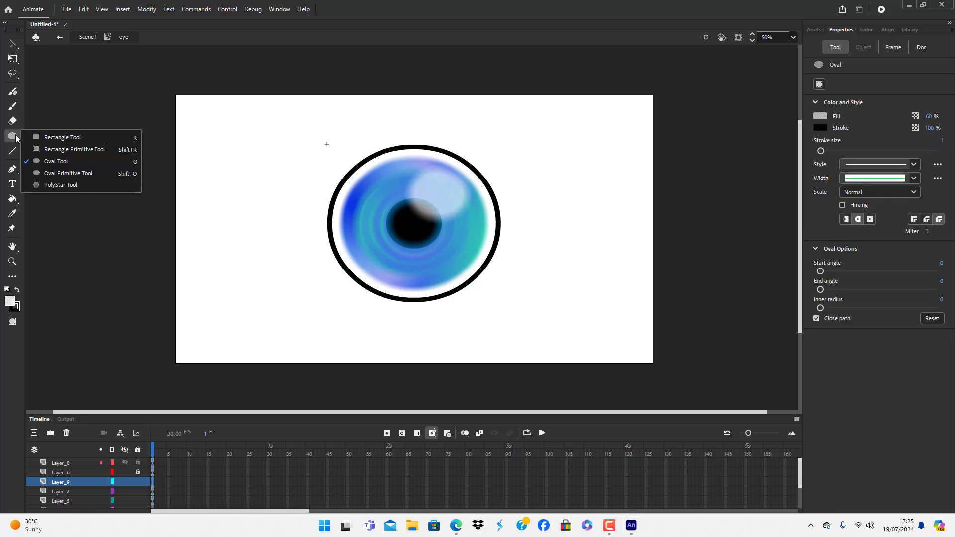
left_click(50, 137)
left_click_drag(222, 165, 239, 227)
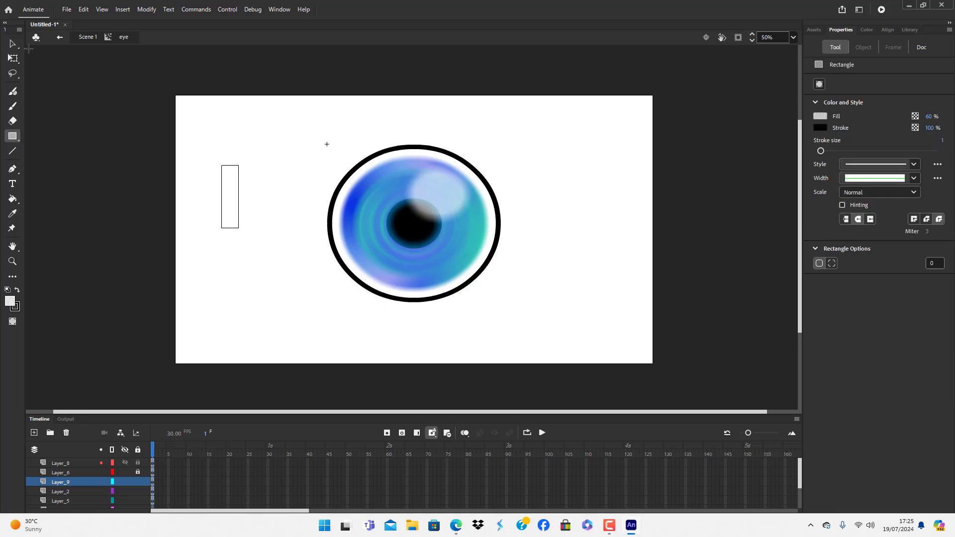
left_click(12, 44)
left_click_drag(222, 166, 228, 165)
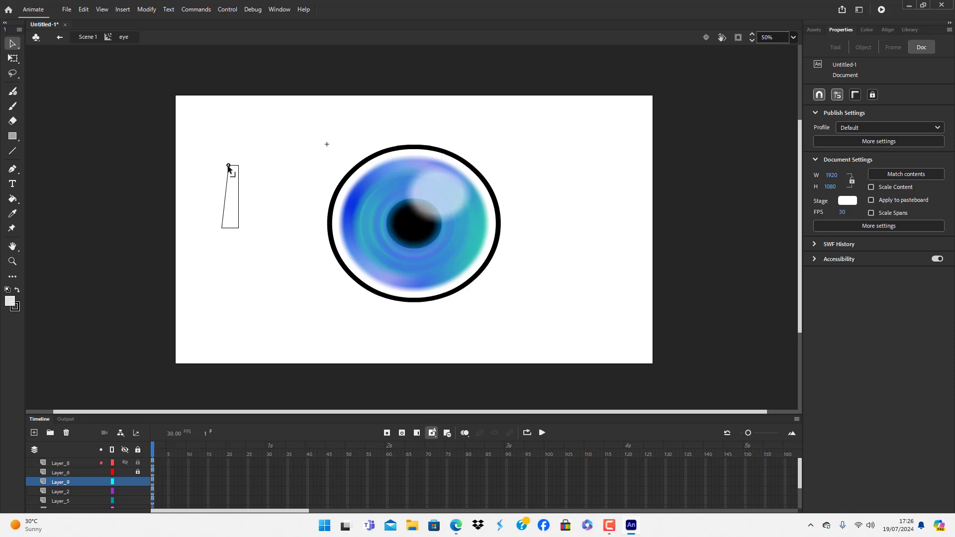
left_click(233, 165)
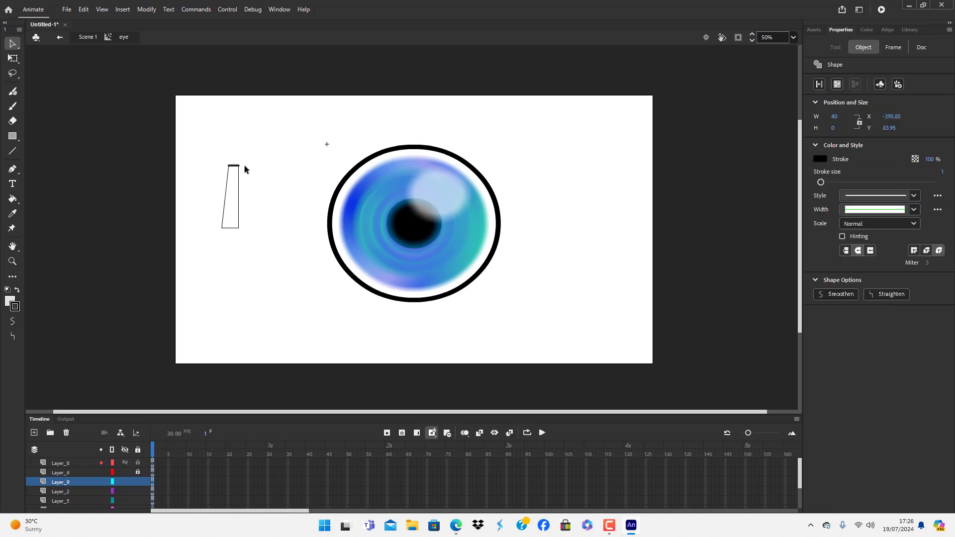
left_click(243, 166)
left_click_drag(239, 166, 228, 165)
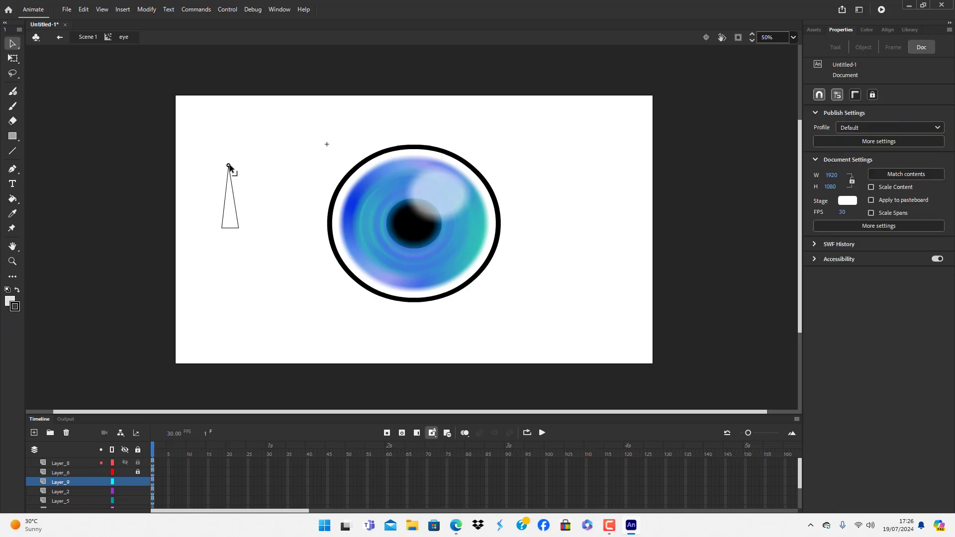
- Delete the spike's black outline and select its translucent white fill
left_click(236, 226)
left_click(241, 249)
double_click(234, 229)
key("Delete")
left_click(232, 213)
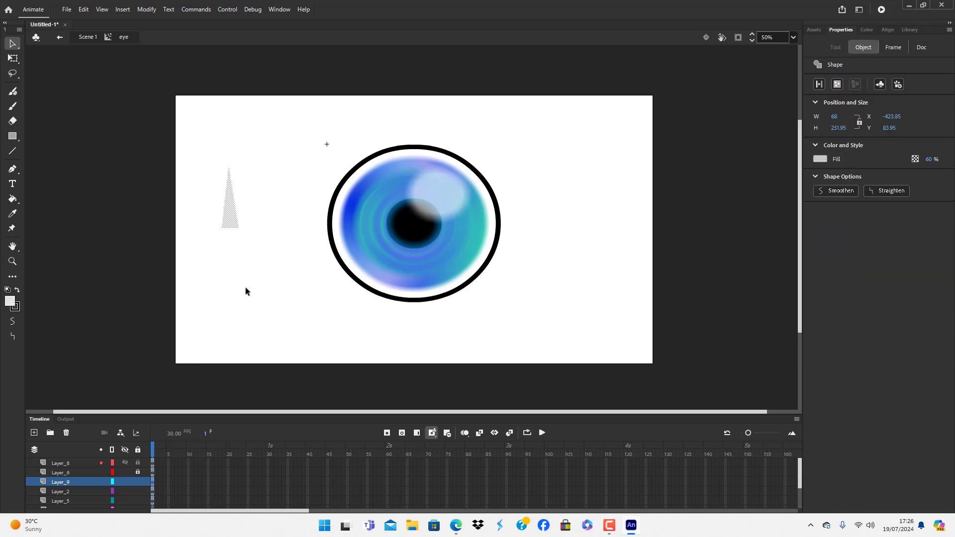
- Nudge the spike about 96 px to the right
key("Right")
key("Right")
key("Right")
key("Right")
key("Right")
key("Right")
key("Right")
key("Right")
key("Right")
key("Right")
key("Right")
key("Right")
key("Right")
key("Right")
key("Right")
key("Right")
key("Right")
key("Right")
key("Right")
key("Right")
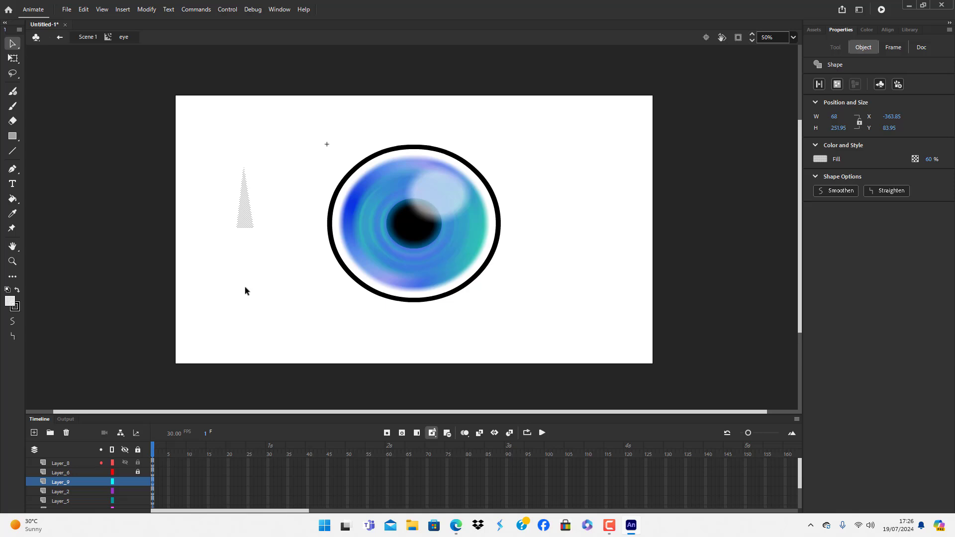
key("Right")
key("Right")
key("Right")
key("Right")
key("Right")
key("Right")
key("Right")
key("Right")
key("Right")
key("Right")
key("Right")
key("Right")
key("Right")
key("Right")
key("Right")
key("Right")
key("Right")
key("Right")
key("Right")
key("Right")
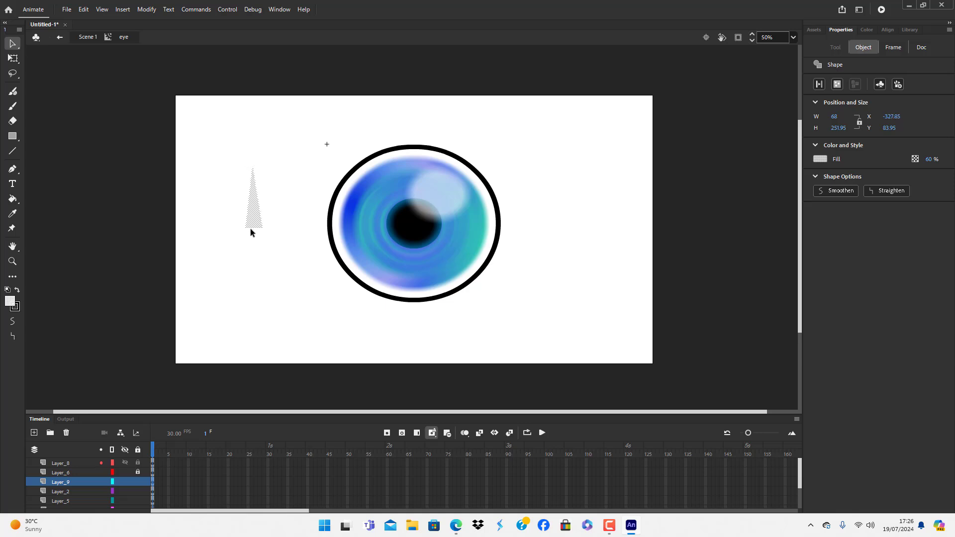
- Move the spike onto the dark pasteboard left of the stage
left_click_drag(250, 229, 108, 272)
left_click(111, 313)
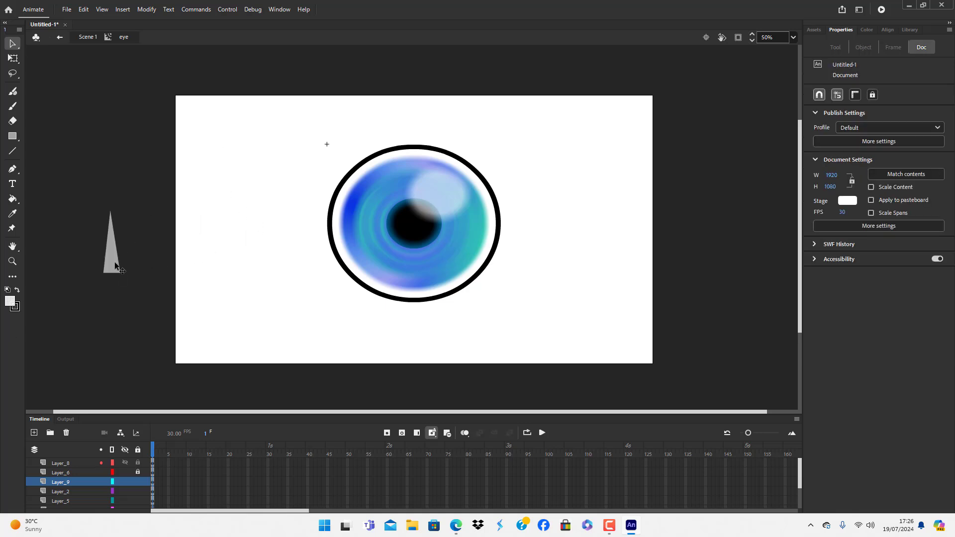
left_click(115, 262)
left_click(131, 320)
- Duplicate the spike, tilt the copy outward from the first one's base, and curve the merged shape's bottom edge inward
left_click(113, 264)
left_click_drag(114, 264, 139, 306, "alt")
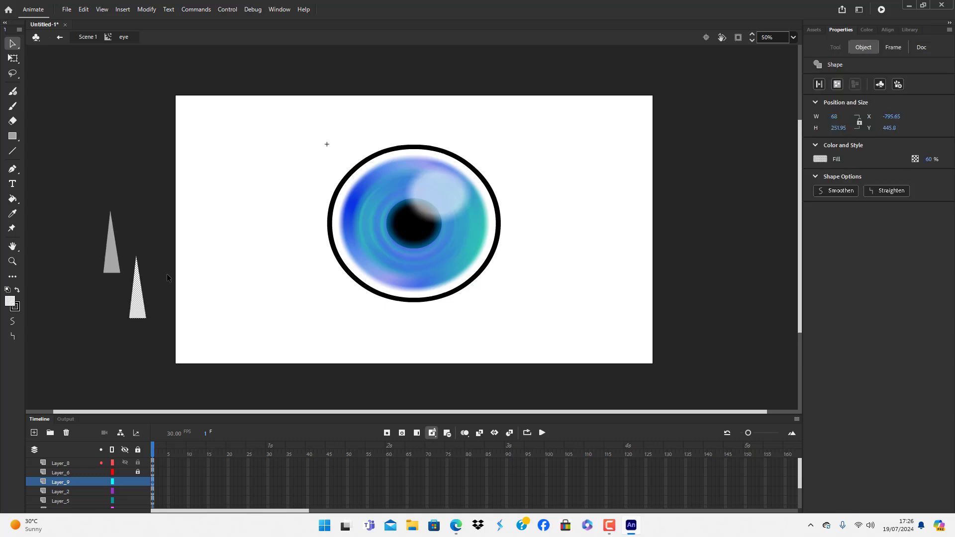
key("q")
left_click_drag(158, 260, 115, 261)
left_click(128, 307)
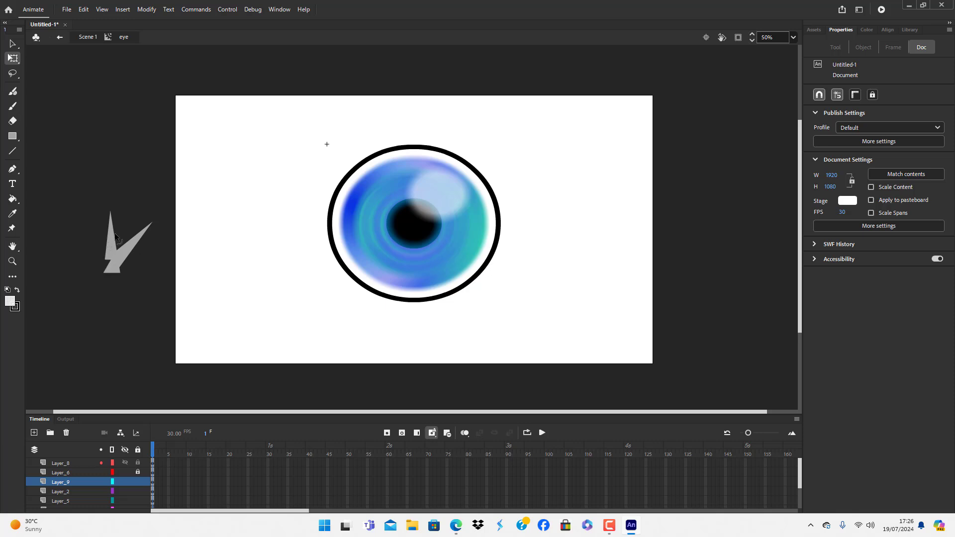
left_click_drag(114, 275, 114, 268)
left_click(122, 257)
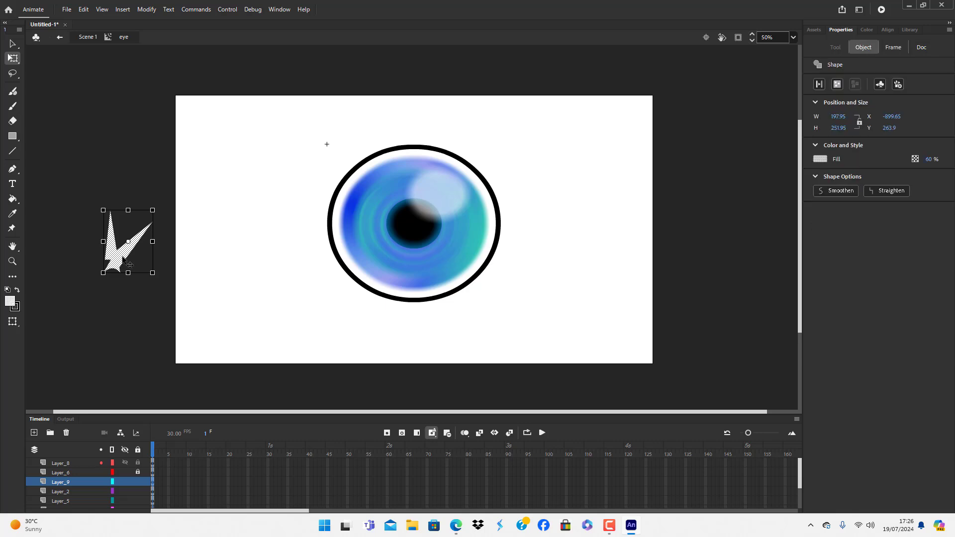
- Duplicate the two-spike shape, rotate the copy a quarter turn and overlap it, scaled down, on the original's left side
left_click_drag(122, 257, 89, 325, "alt")
left_click_drag(129, 275, 64, 285)
left_click_drag(106, 319, 82, 259)
left_click_drag(92, 243, 98, 243)
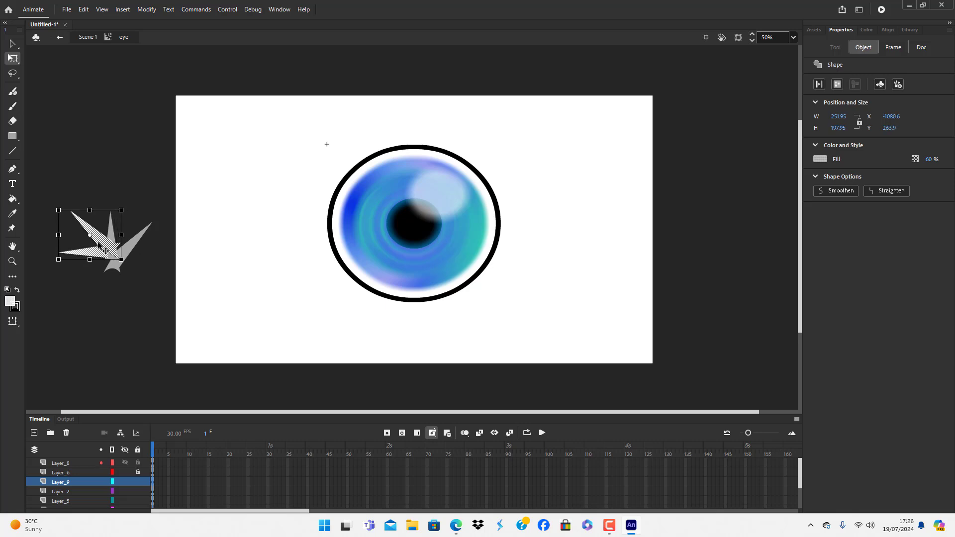
left_click_drag(123, 210, 109, 251)
- Leave the eye symbol for Scene 1 and reopen the symbol for editing
double_click(131, 276)
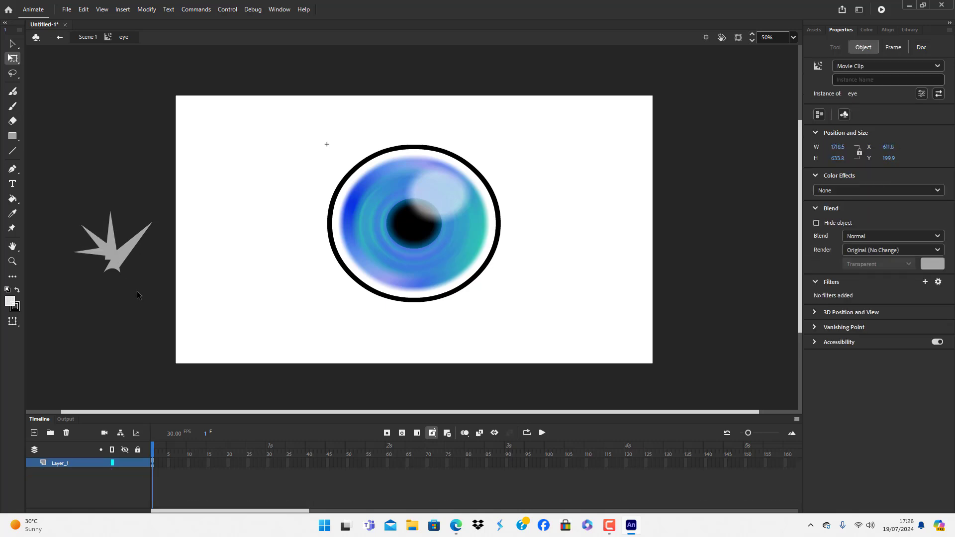
left_click(164, 282)
left_click(431, 254)
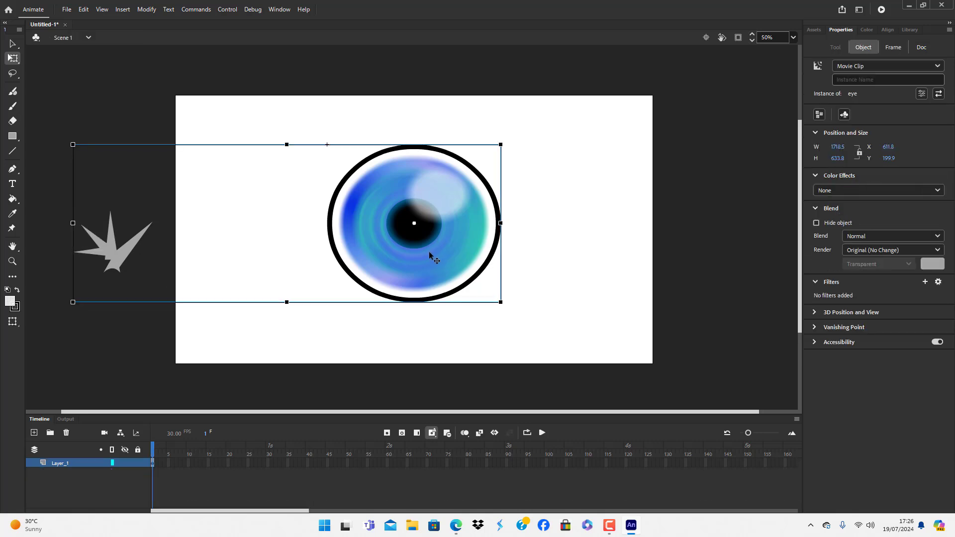
double_click(364, 247)
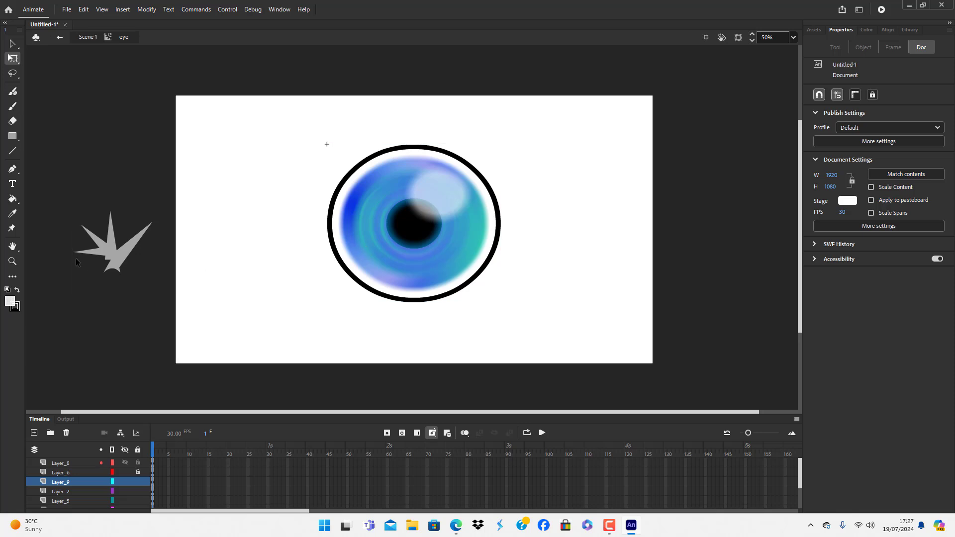
- Rotate the four-spike cluster counterclockwise so its points face outward and place it on the iris left of the pupil
left_click(144, 246)
left_click_drag(164, 217, 89, 190)
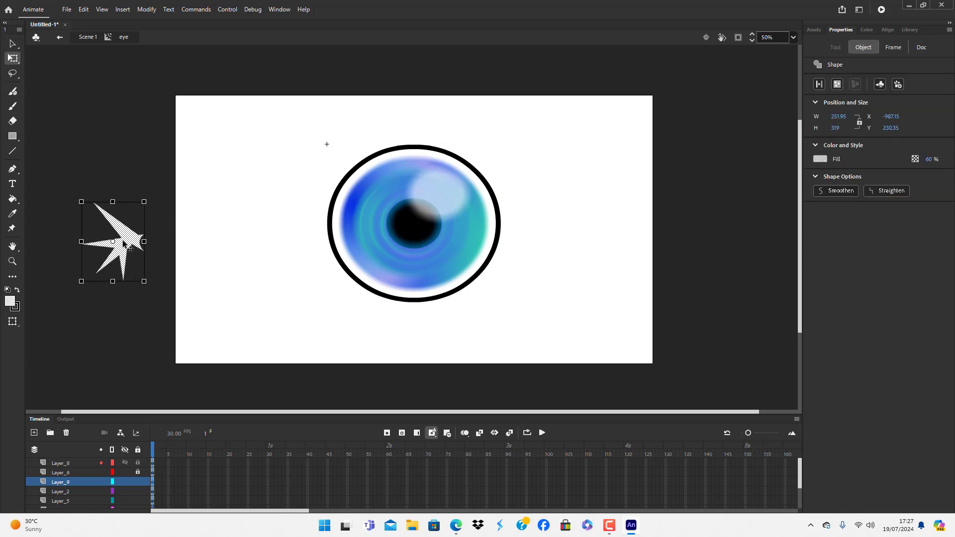
left_click_drag(126, 242, 386, 228)
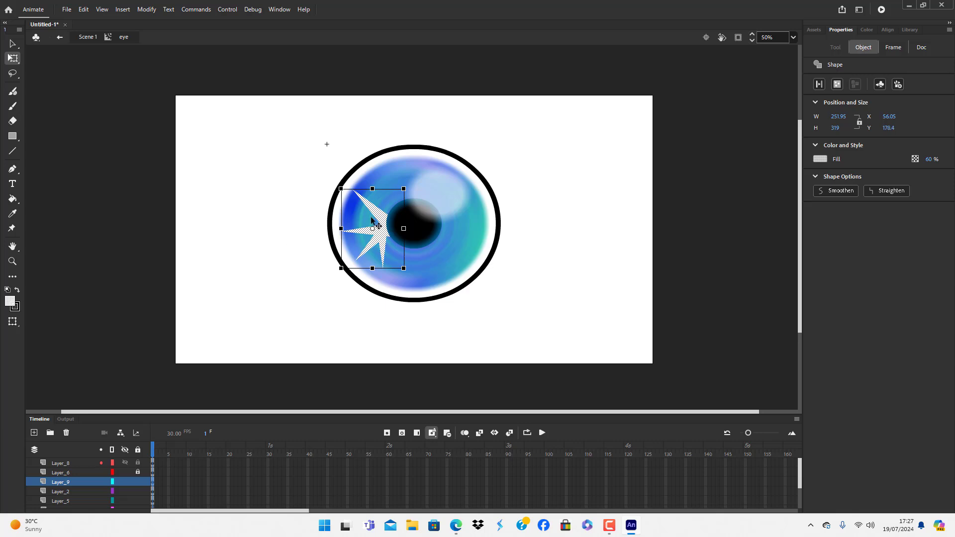
- Try a rotated copy of the four-spike cluster on the iris above and left of the pupil, and delete the spike clusters
left_click_drag(381, 221, 459, 209)
left_click(409, 180)
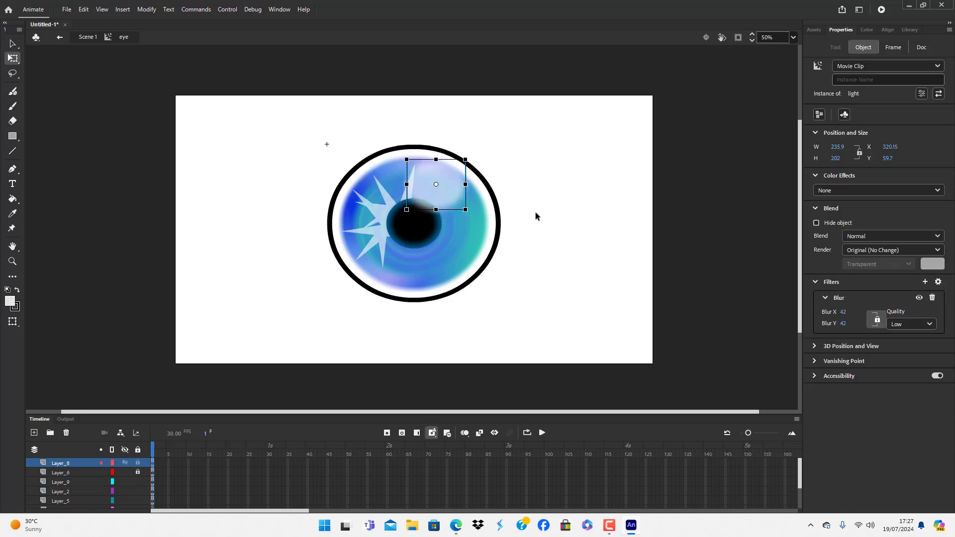
left_click(551, 258)
key("ctrl+z")
key("ctrl+z")
key("ctrl+z")
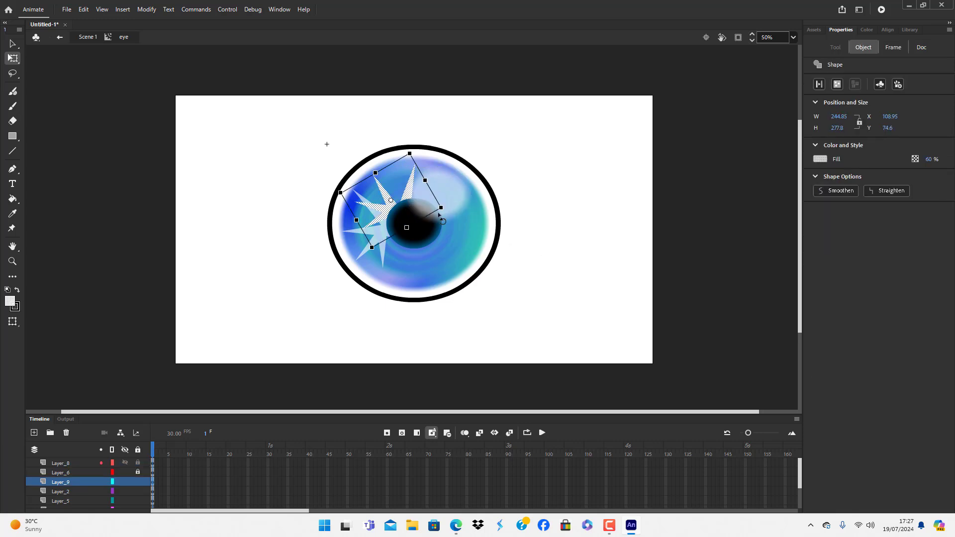
mouse_move(386, 202)
left_mouse_down()
mouse_move(390, 190)
mouse_move(382, 205)
left_mouse_up()
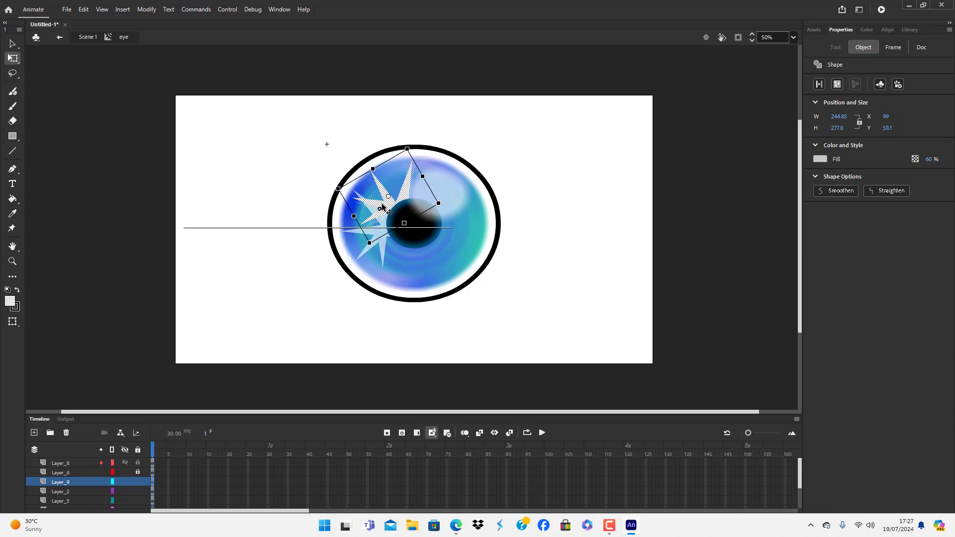
left_click(126, 217)
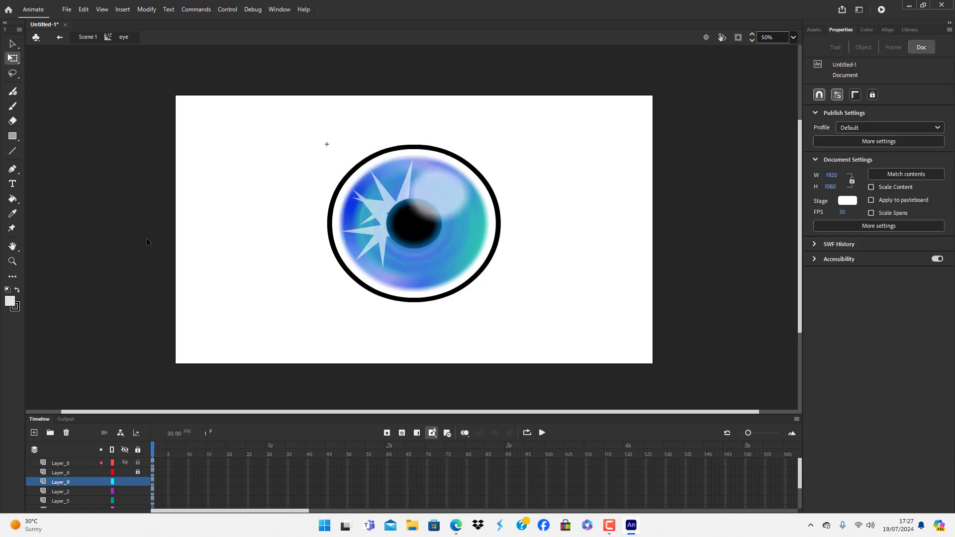
left_click(382, 216)
key("Delete")
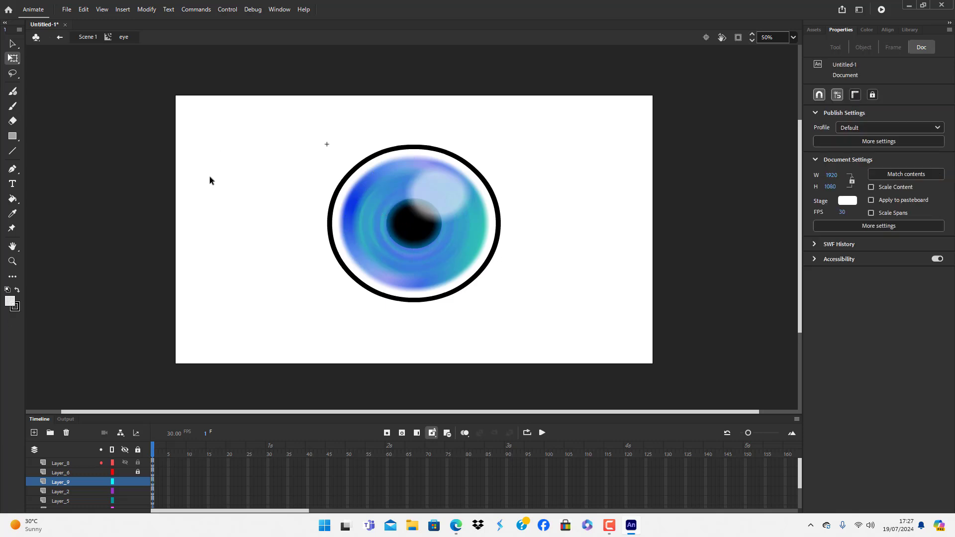
- Undo the cluster edits back to two separate single spikes, and delete the lower spare spike beside the stage
key("ctrl+z")
key("ctrl+z")
key("ctrl+z")
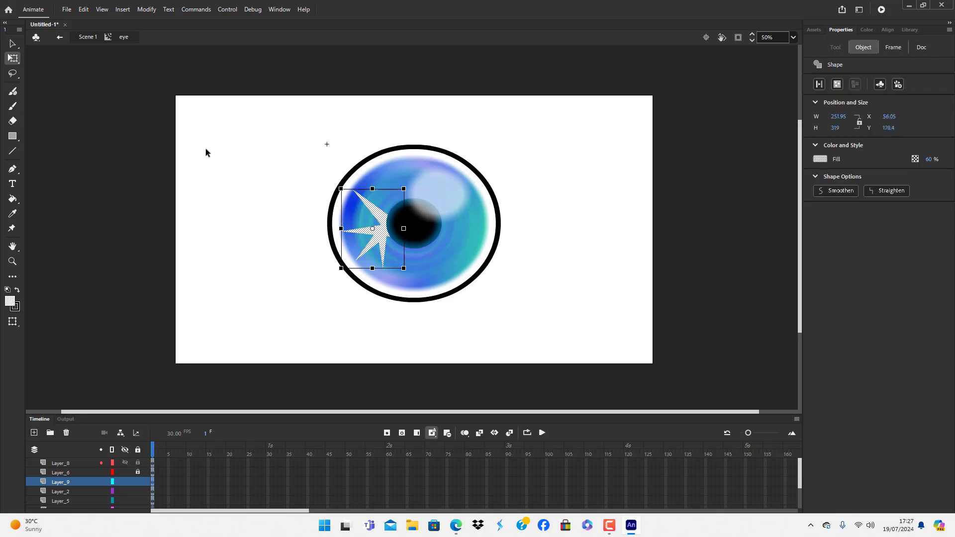
key("ctrl+z")
key("ctrl+z")
key("ctrl+z")
key("ctrl+z")
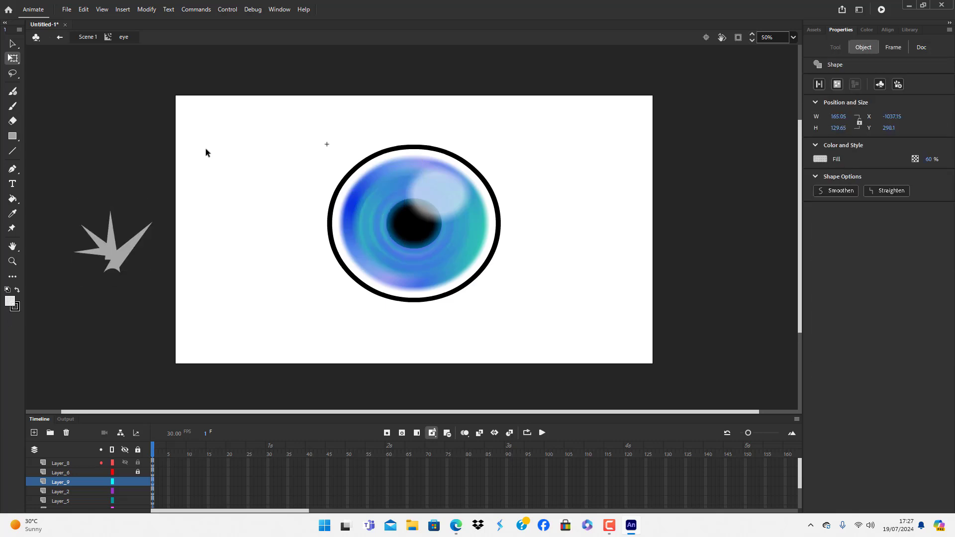
key("ctrl+z")
key("ctrl+z")
key("ctrl+z")
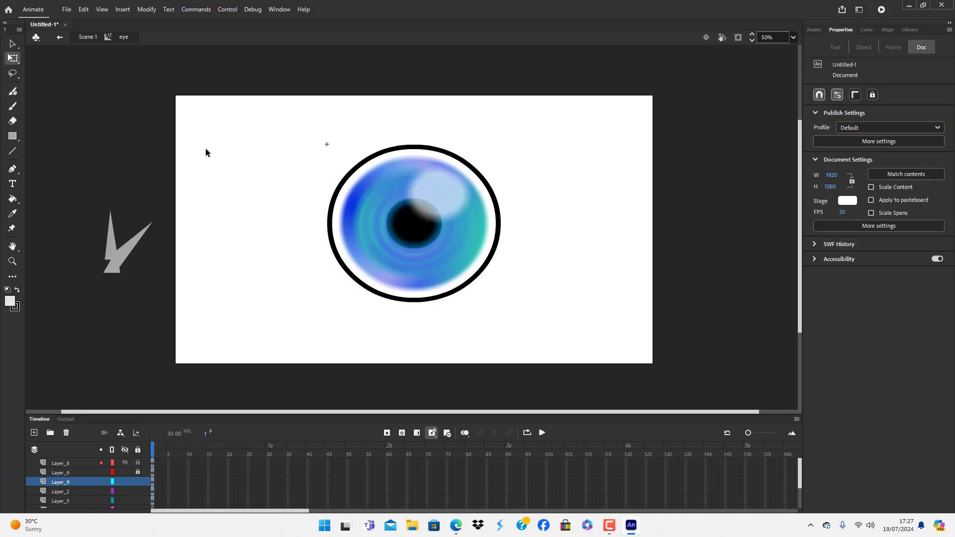
key("ctrl+z")
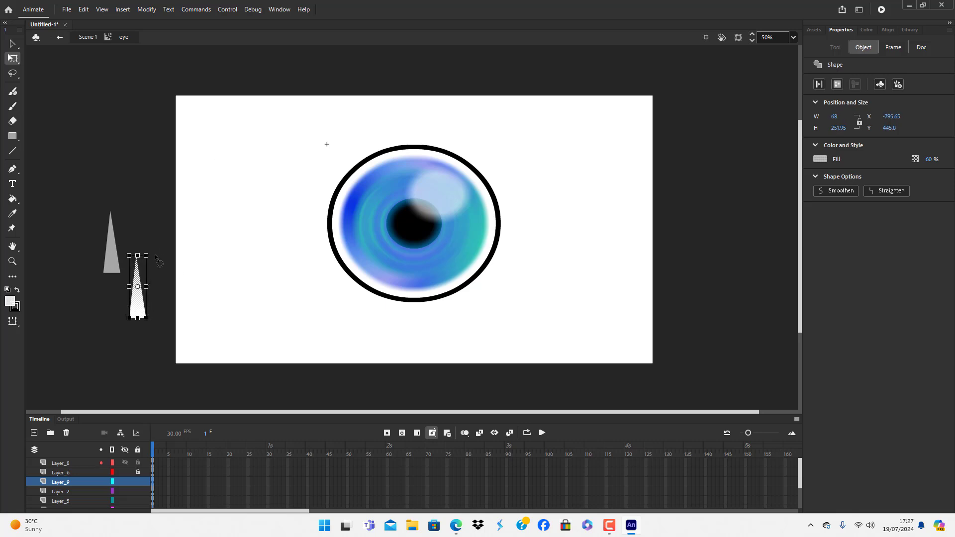
key("Delete")
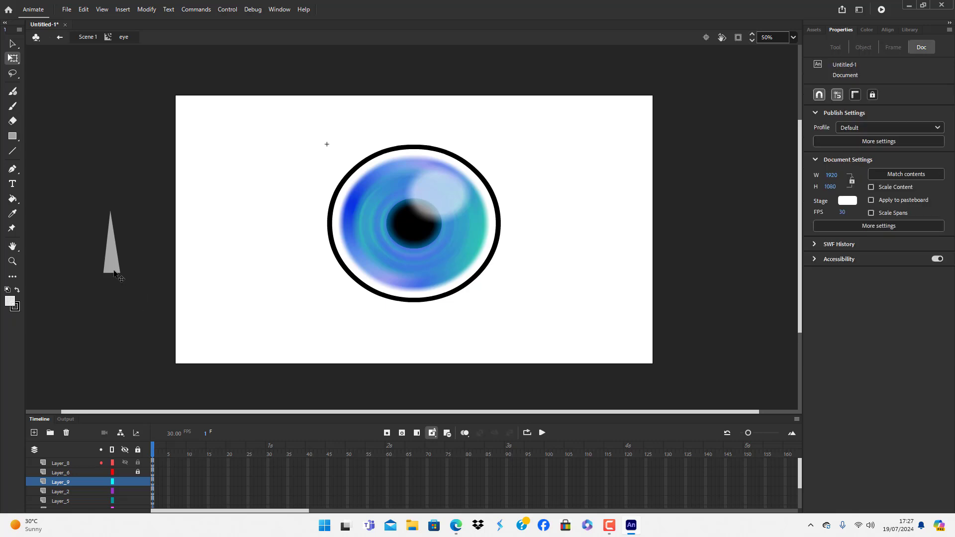
- Rotate the remaining single spike and place it on the iris, pointing down and left from the pupil's edge
left_click(113, 272)
left_click_drag(123, 206, 403, 217)
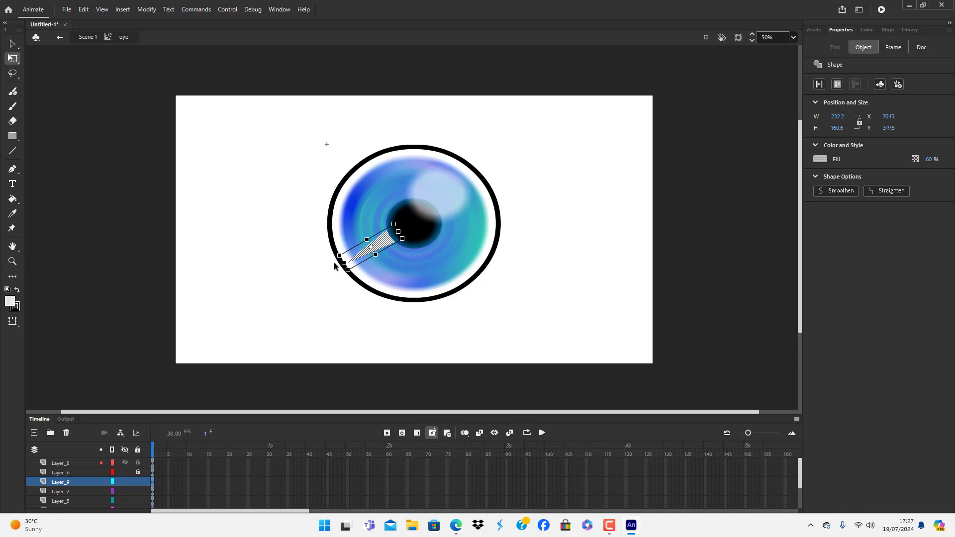
left_click(121, 233)
- Duplicate the spike, flip the copy horizontally, and place it at the pupil's lower-right edge pointing outward
left_click(379, 241)
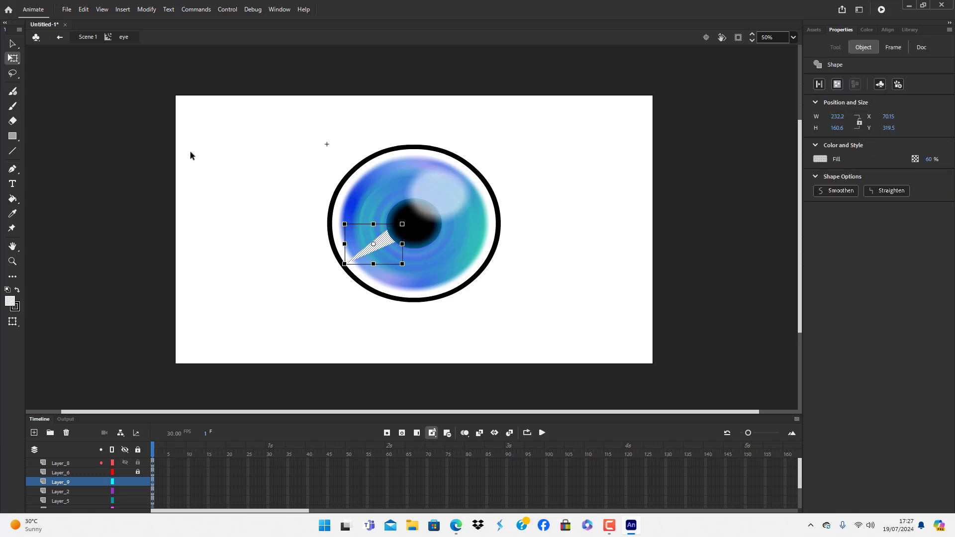
left_click(151, 11)
mouse_move(202, 148)
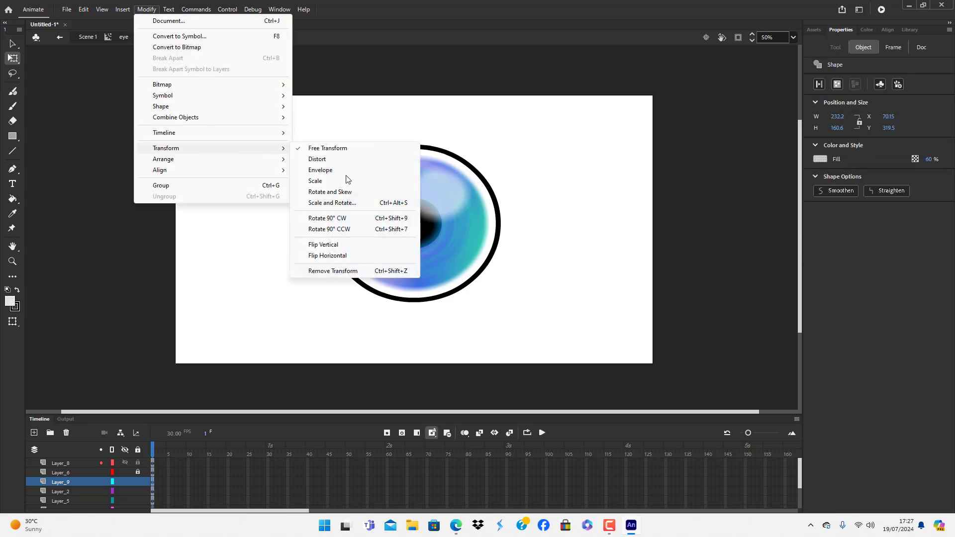
left_click(348, 256)
left_click_drag(384, 245, 446, 243)
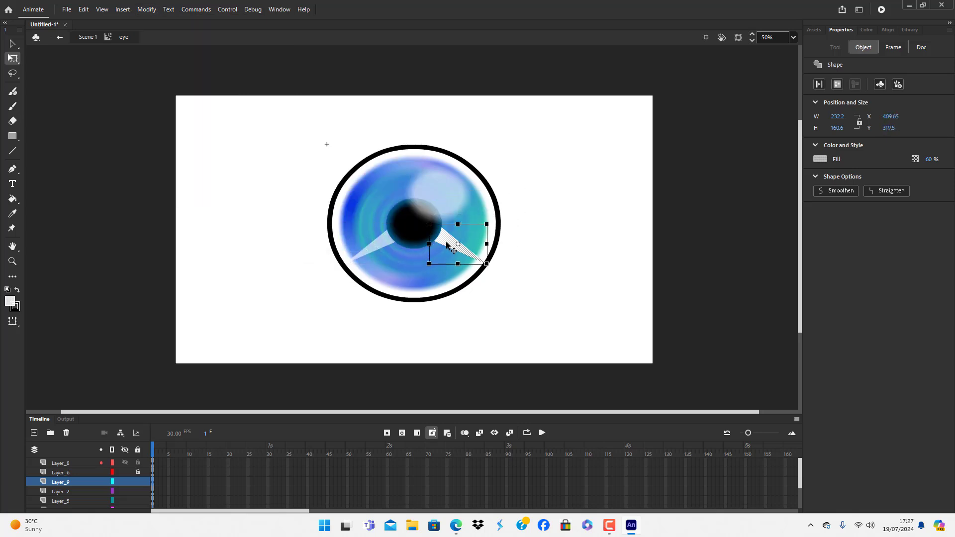
- Flip the right-hand spike vertically and move it to the pupil's upper-right edge, directly opposite the first spike
left_click(147, 10)
mouse_move(189, 151)
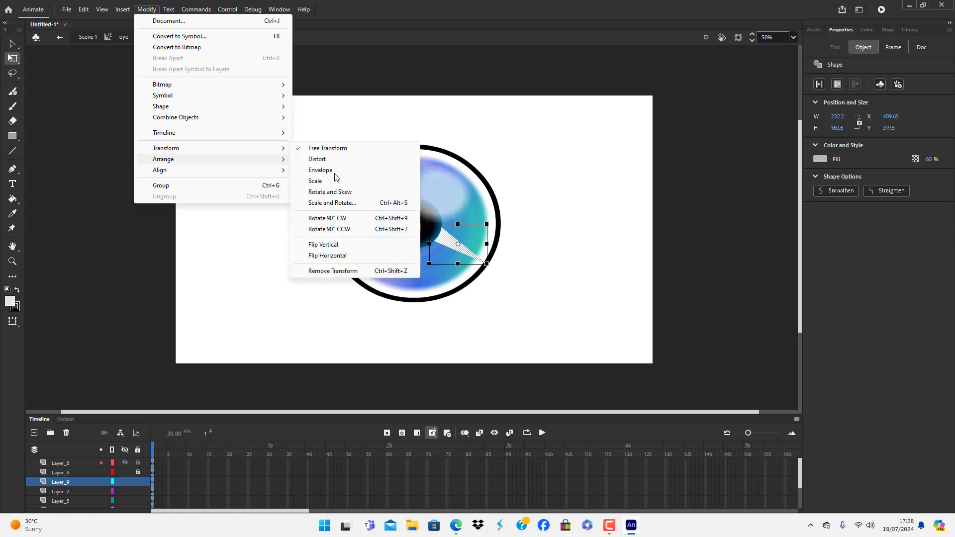
left_click(321, 244)
left_click_drag(448, 257, 446, 209)
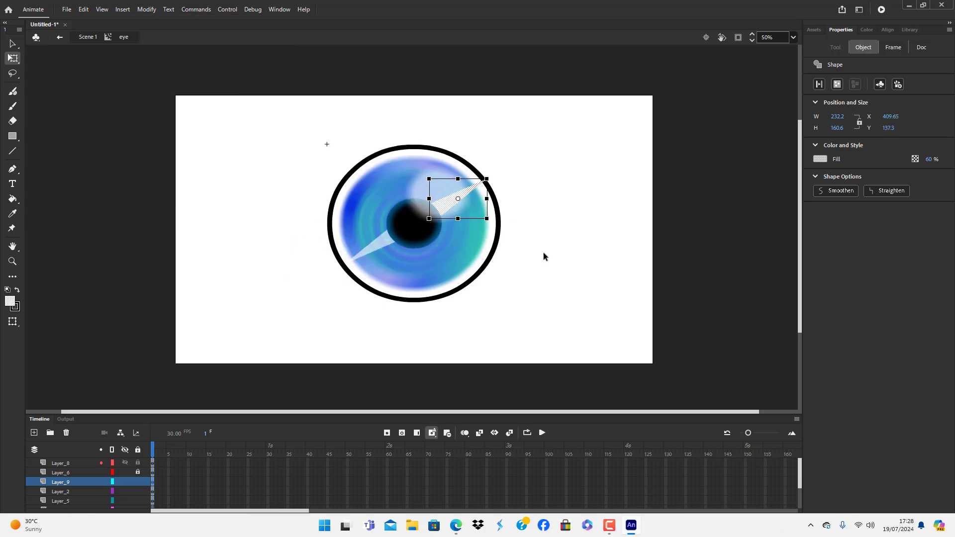
left_click(557, 261)
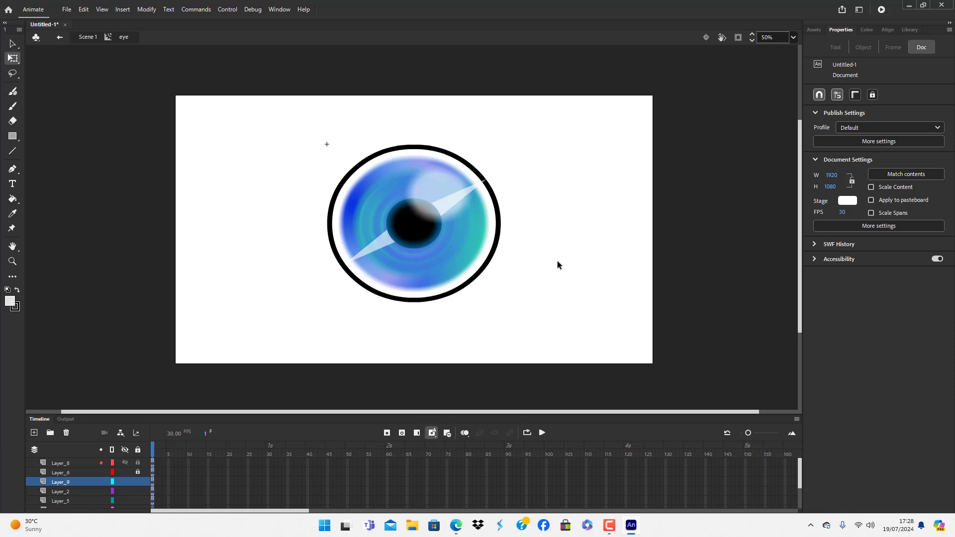
- Make three rotated copies of the opposite spike pair around the pupil's center, forming eight evenly spaced spikes
left_click(379, 251)
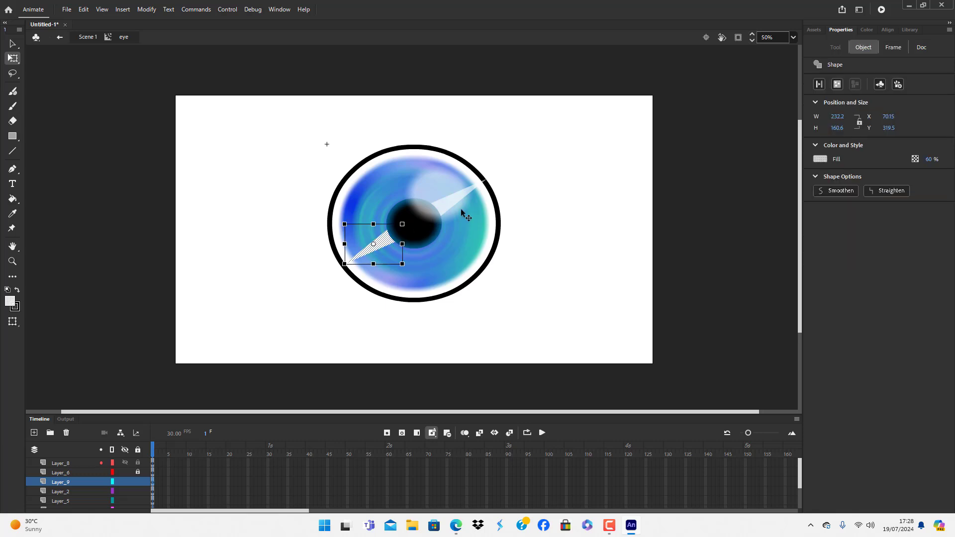
left_click(480, 183, "shift")
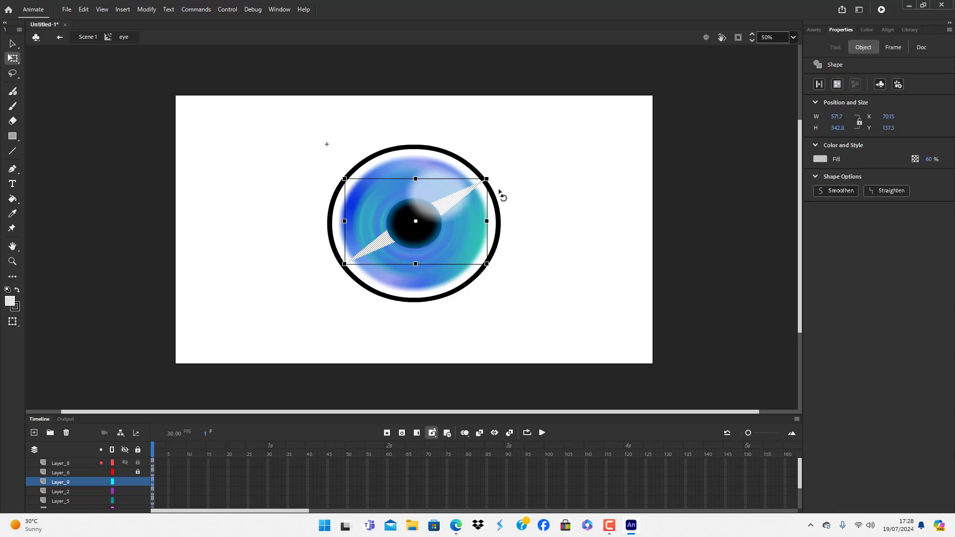
left_click_drag(501, 193, 517, 314)
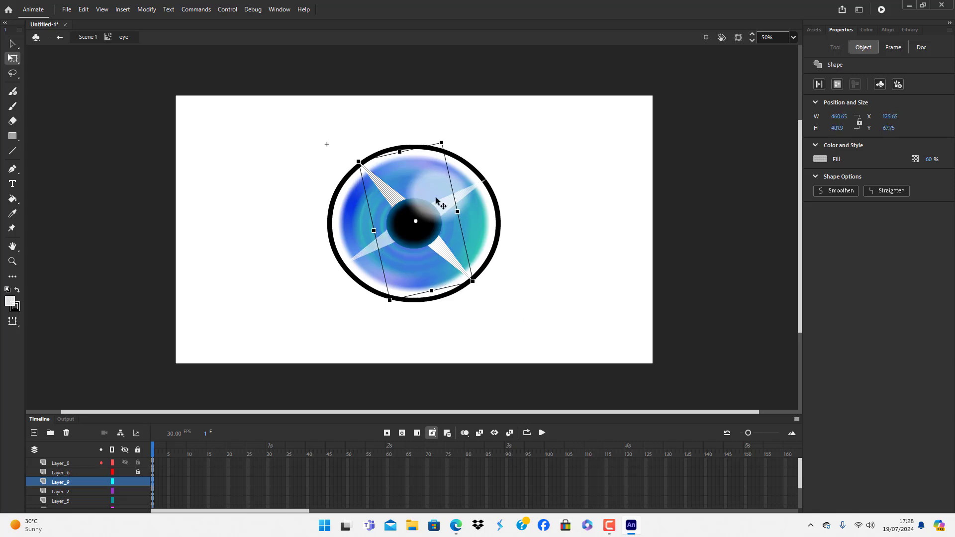
left_click_drag(451, 144, 481, 215)
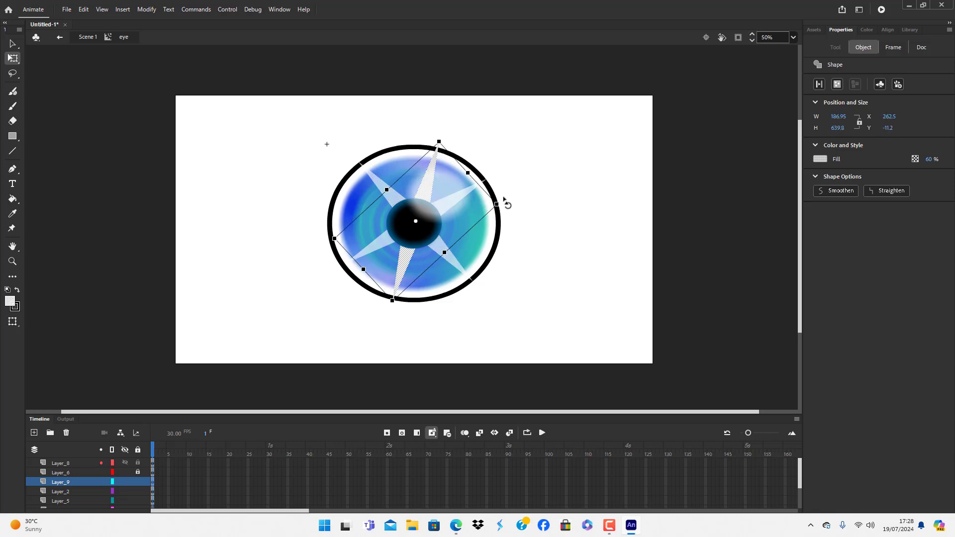
left_click_drag(505, 202, 478, 398)
left_click(552, 314)
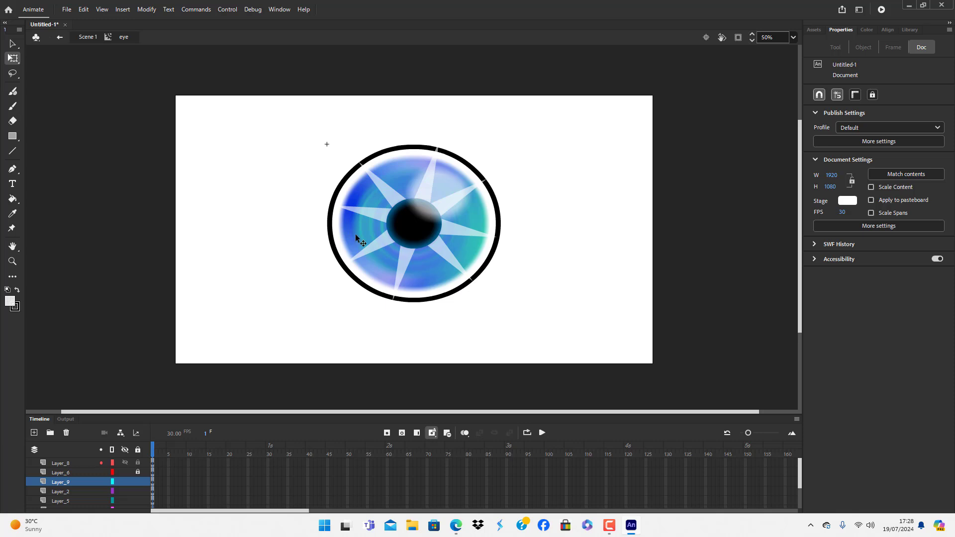
- Select all eight spikes and rotate a copy of them about the pupil's center to fill the gaps with sixteen spikes
left_click(398, 269)
left_click(444, 256, "shift")
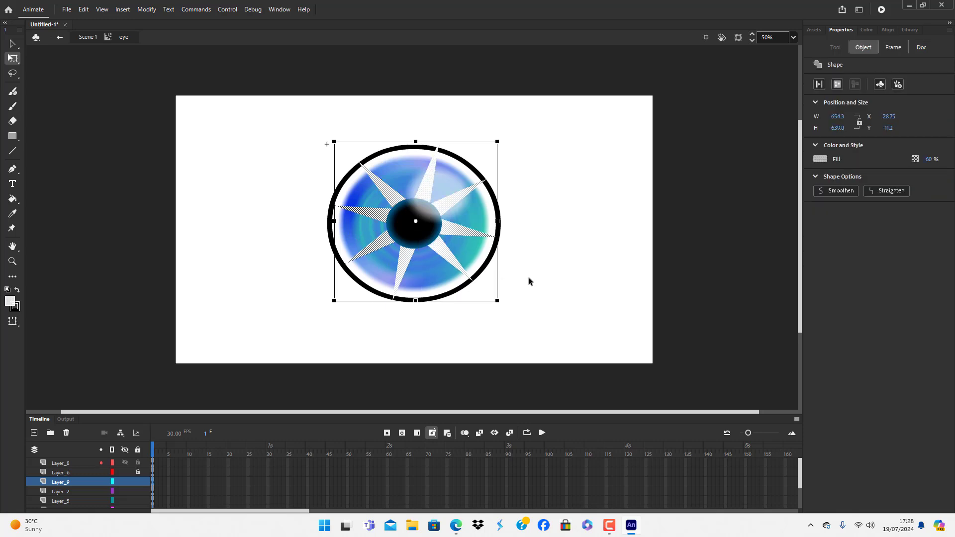
left_click_drag(514, 154, 525, 180)
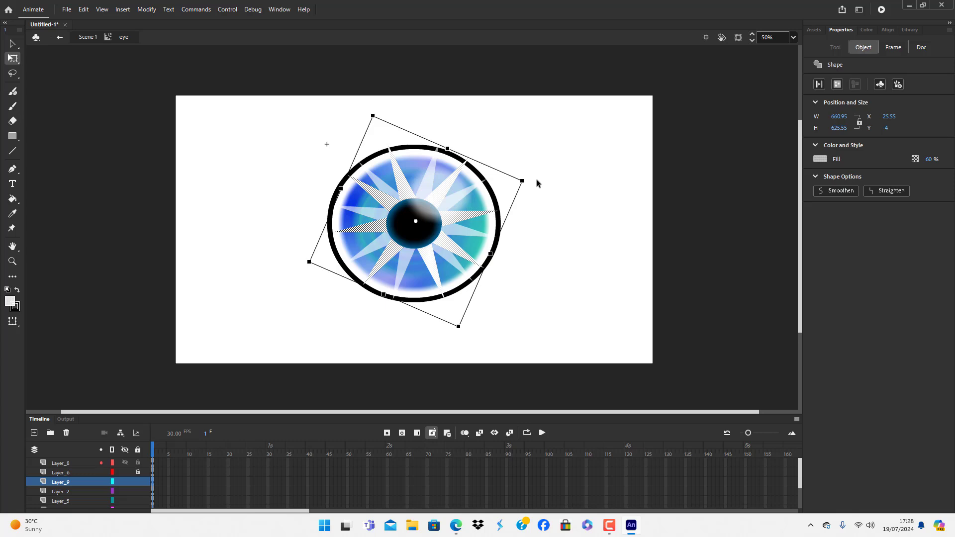
- Try to add another rotated copy of the eight-spike set around the pupil, and undo that copy
left_click_drag(530, 183, 544, 214)
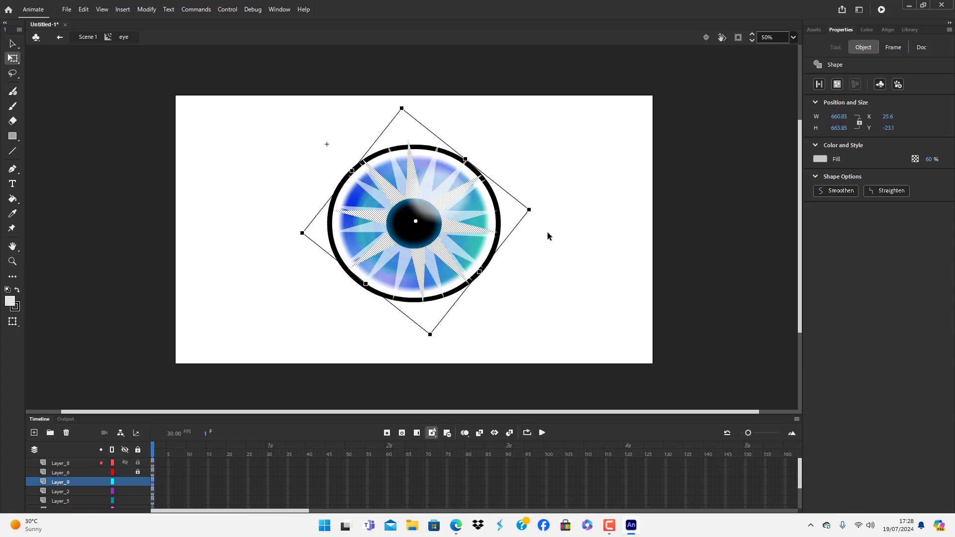
left_click(559, 240)
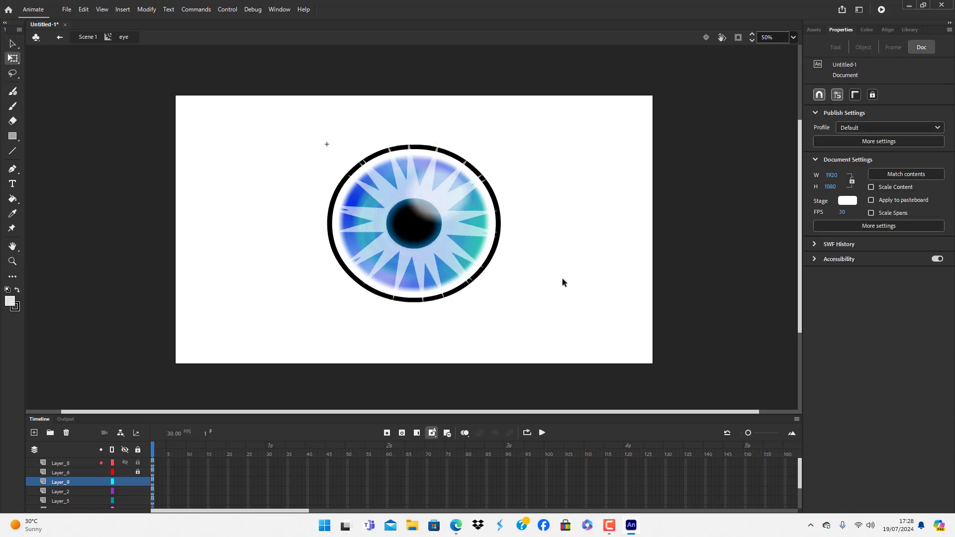
key("ctrl+z")
key("ctrl+z")
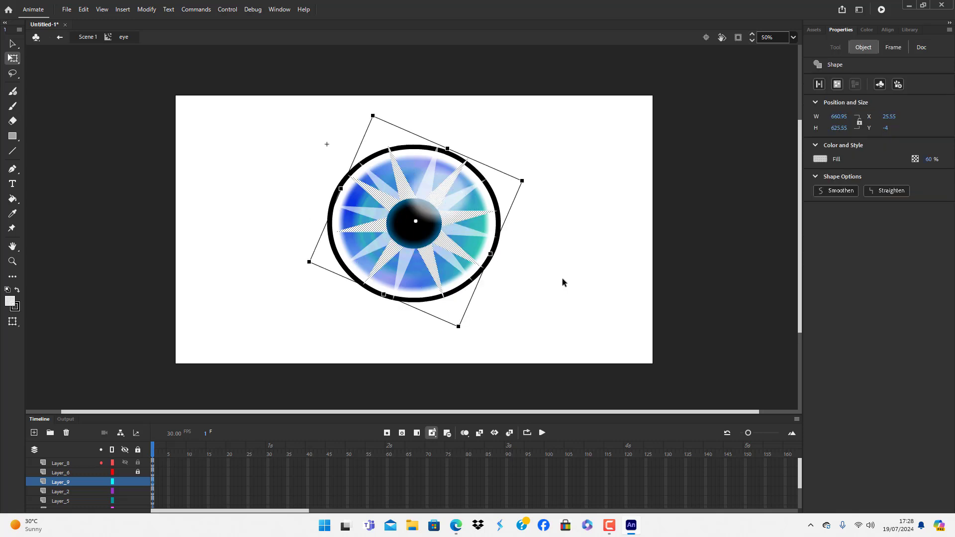
left_click(558, 272)
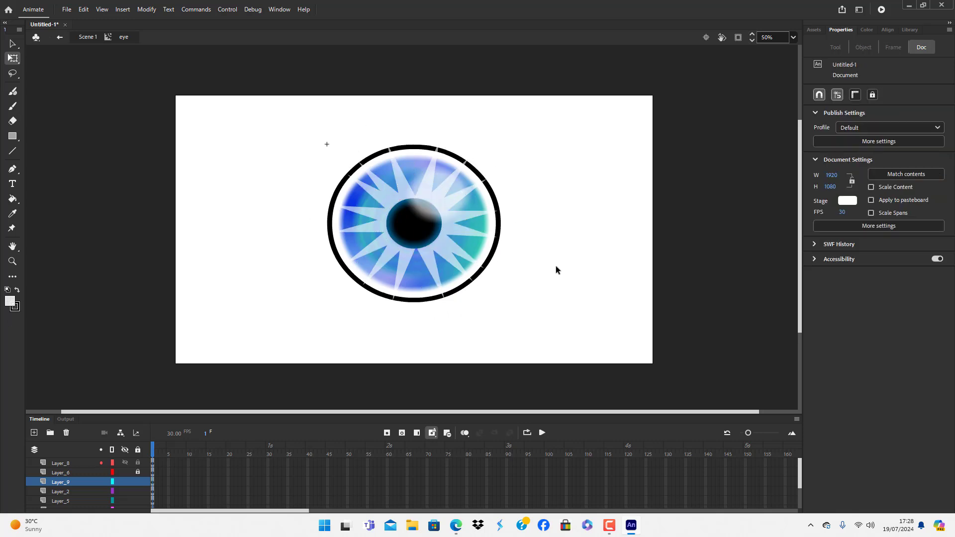
- Convert the whole ring of spikes into a movie clip symbol named "lines effect"
left_click(434, 251)
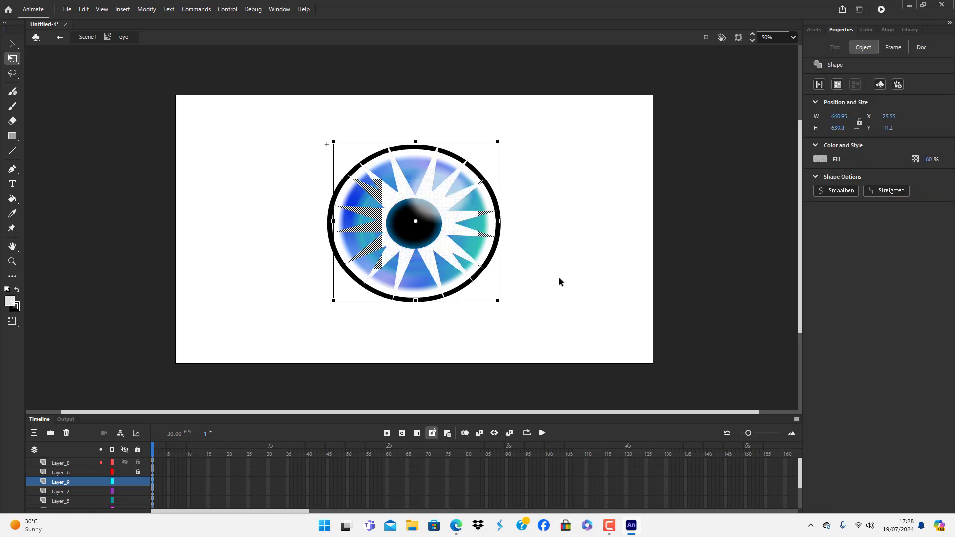
key("F8")
key("BackSpace")
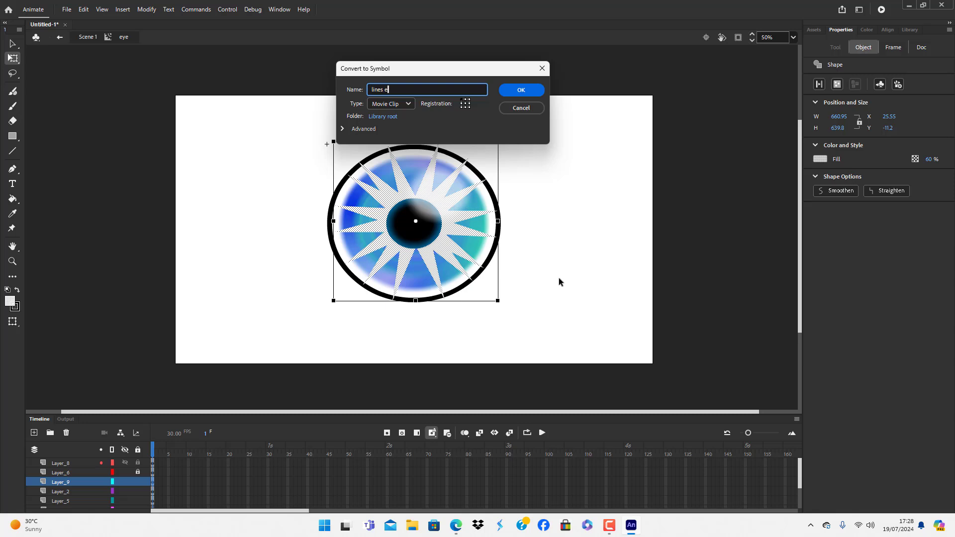
type("lines effect")
key("Return")
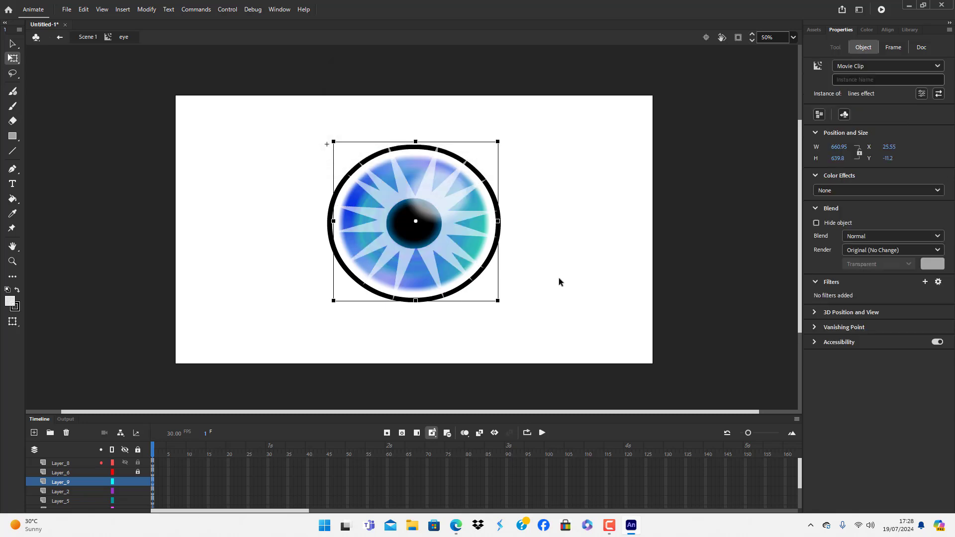
- Scale the lines effect clip down about its center to about 533 by 516 px so the spikes fit inside the iris
left_click_drag(498, 142, 486, 155)
left_click(559, 209)
left_click(456, 222)
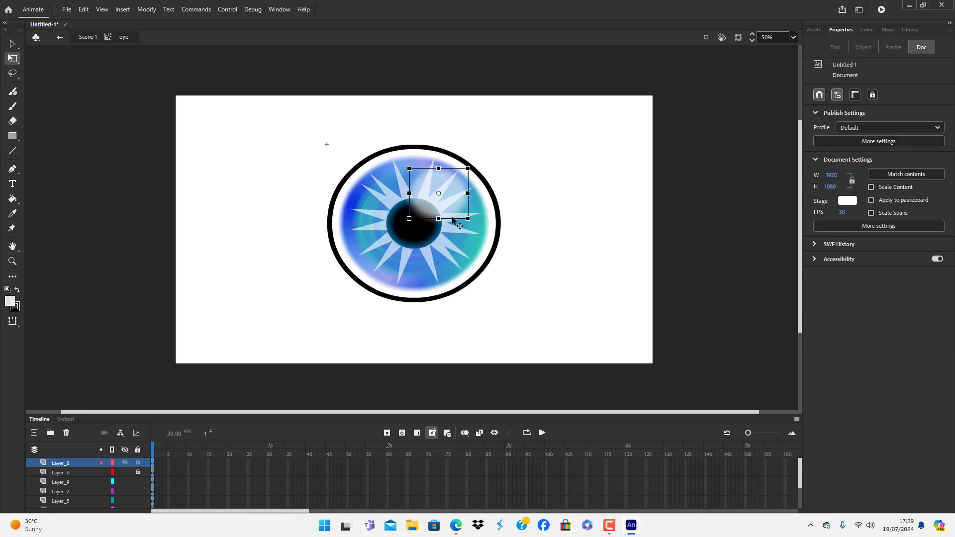
left_click(499, 324)
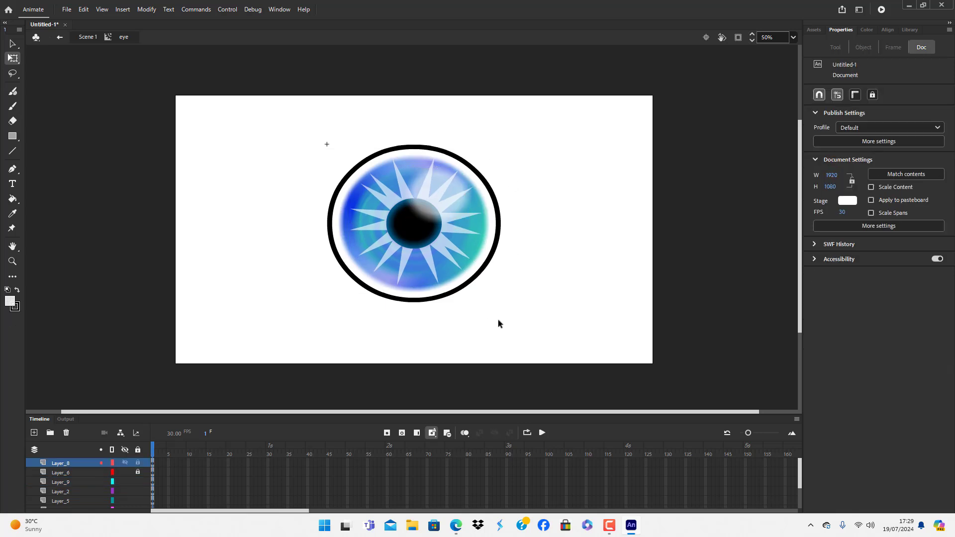
- Apply a Glow filter to the lines effect clip of radiating spikes
double_click(345, 332)
double_click(443, 236)
left_click(446, 231)
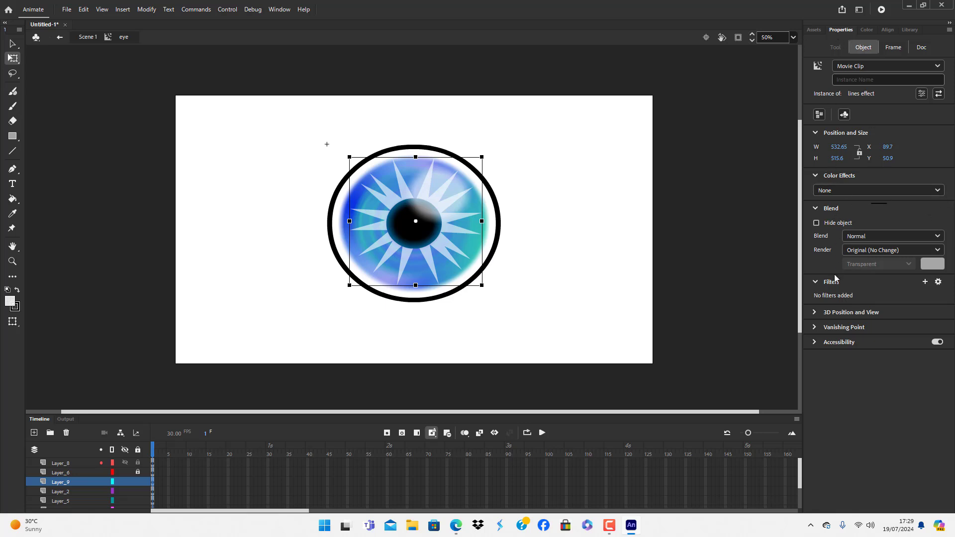
left_click(926, 282)
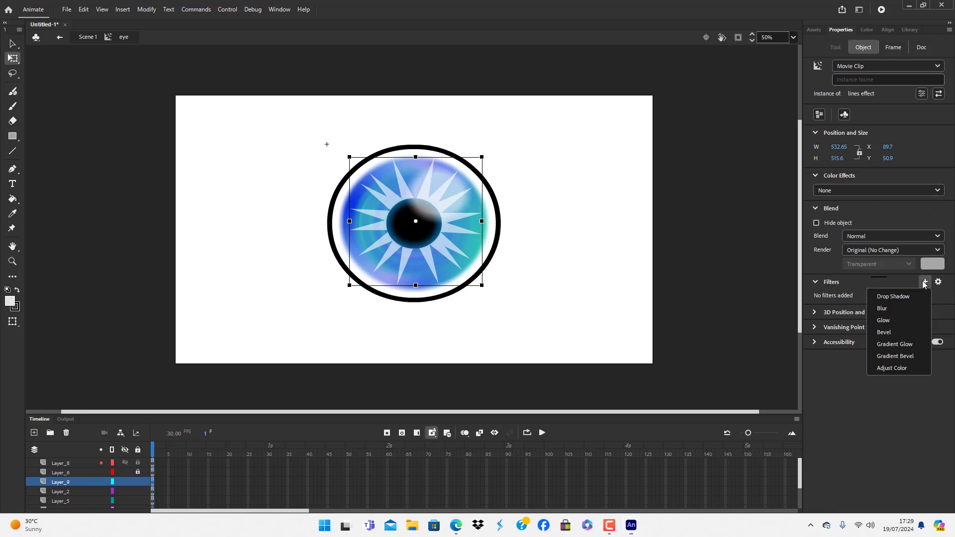
left_click(884, 321)
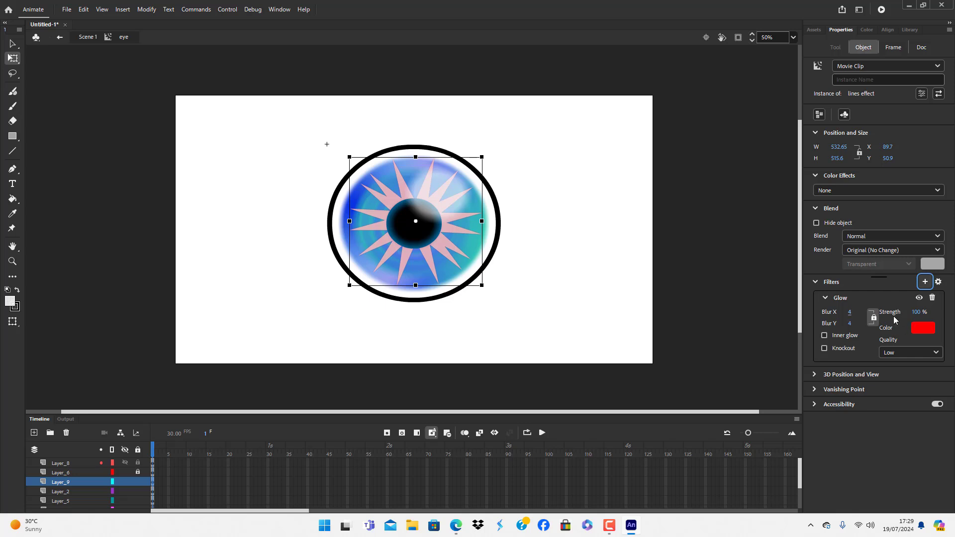
- Try the Glow filter's Knockout and Inner glow options on the spikes, and turn both off again
left_click(825, 348)
left_click(824, 348)
left_click(825, 348)
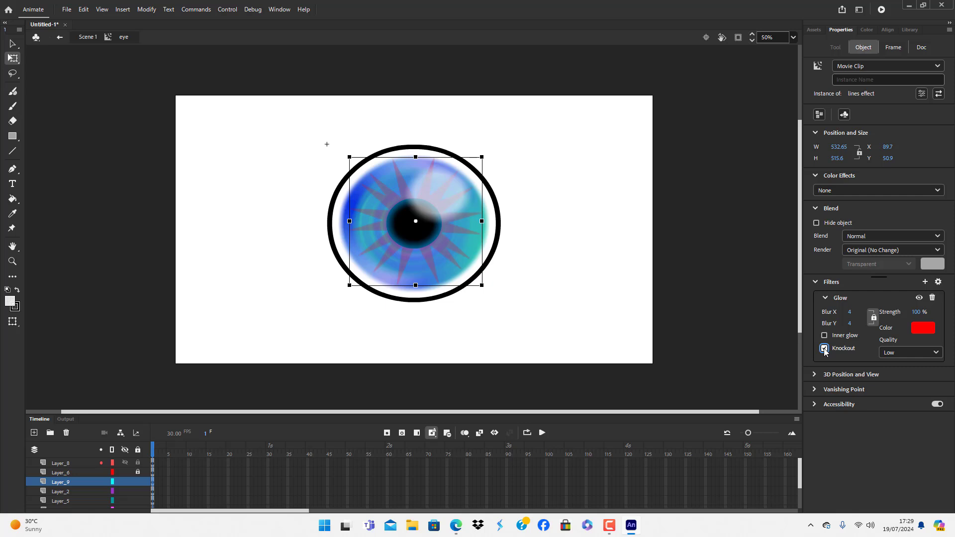
left_click(824, 348)
left_click(824, 348)
left_click(825, 348)
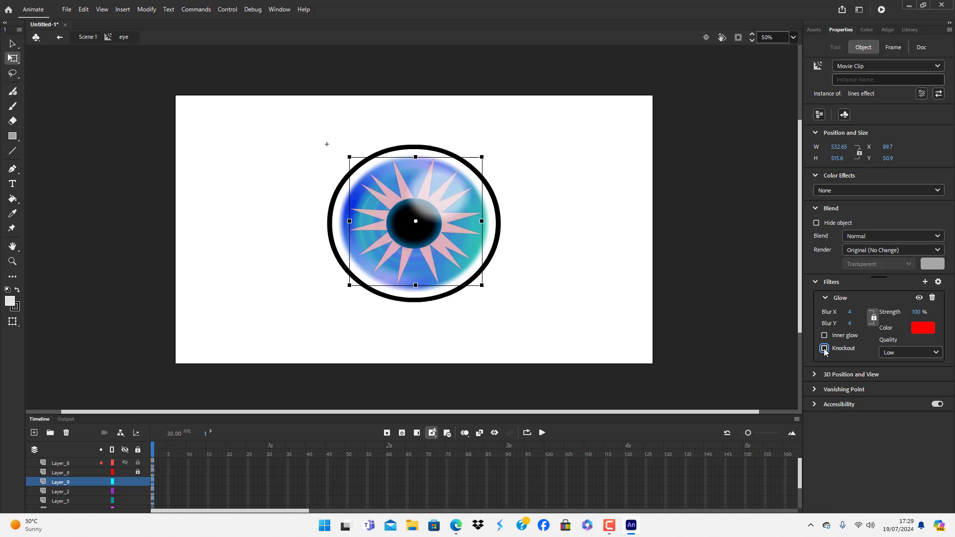
left_click(825, 336)
left_click(825, 336)
- Set the spikes' glow to High quality with the light blue color #00CCFF and a blur of 46
left_click(910, 352)
left_click(915, 390)
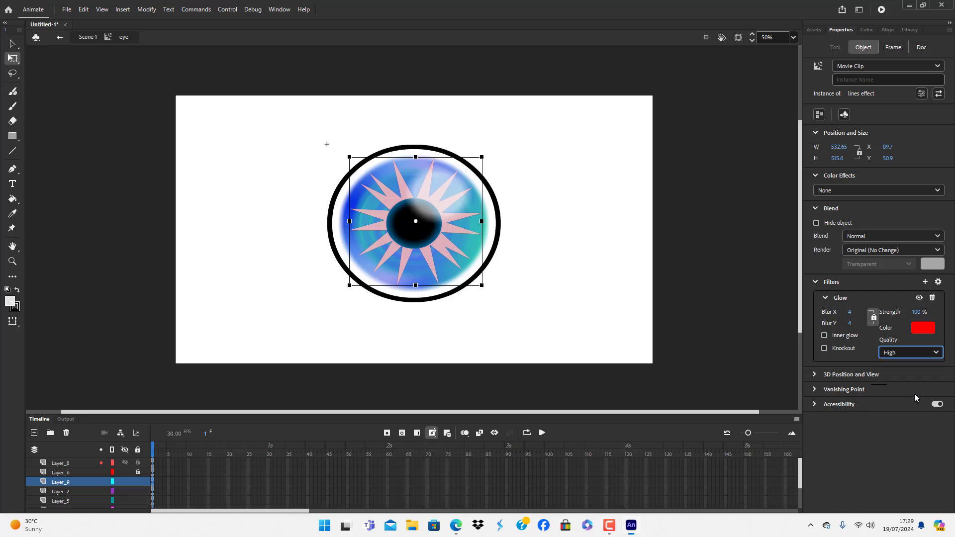
left_click(925, 329)
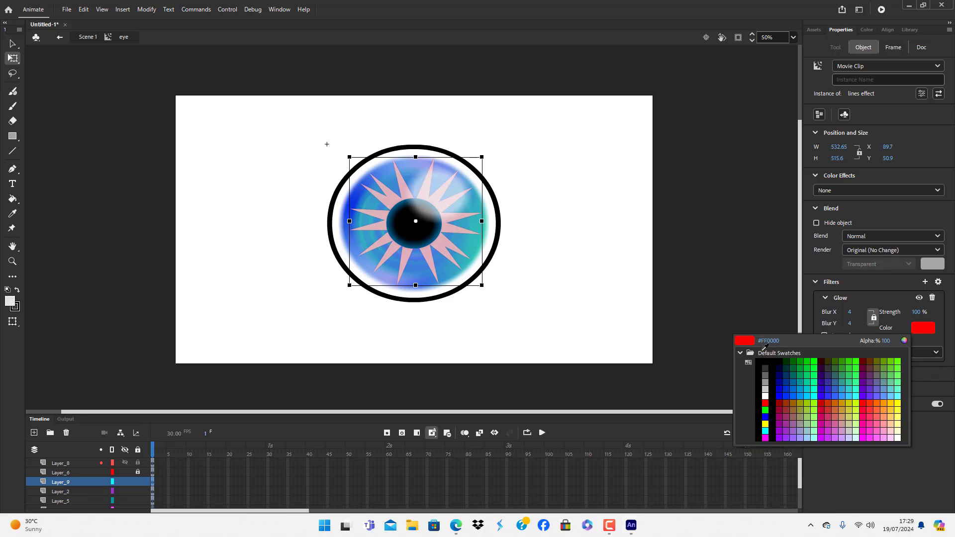
left_click(808, 395)
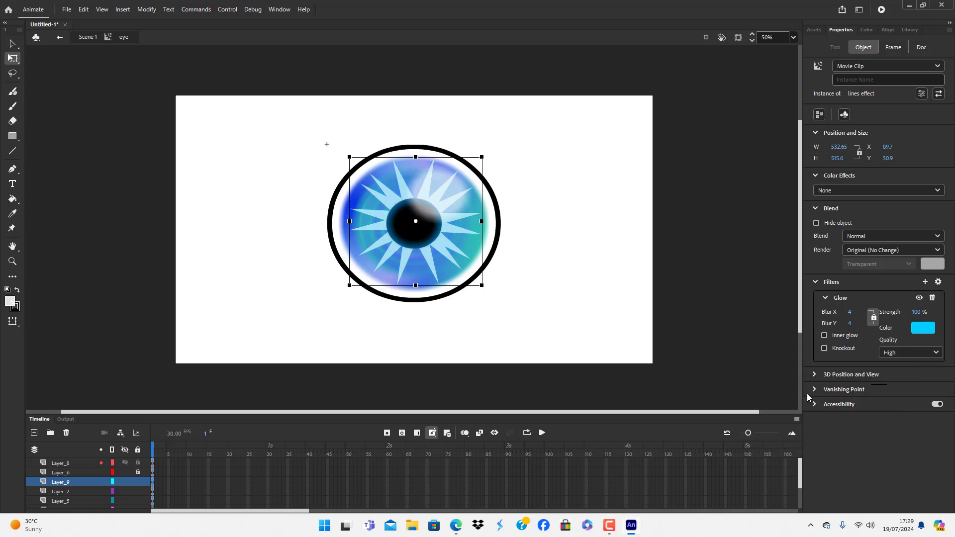
mouse_move(851, 324)
left_mouse_down()
mouse_move(878, 324)
mouse_move(830, 321)
mouse_move(850, 320)
left_mouse_up()
- Recolor the spikes' glow to green and set its X and Y blur to 19
left_click(923, 333)
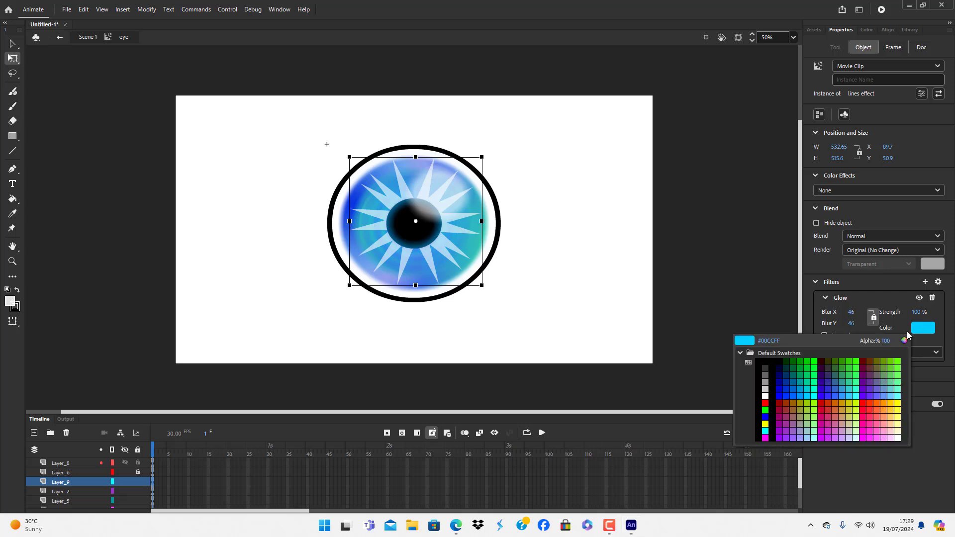
left_click(894, 363)
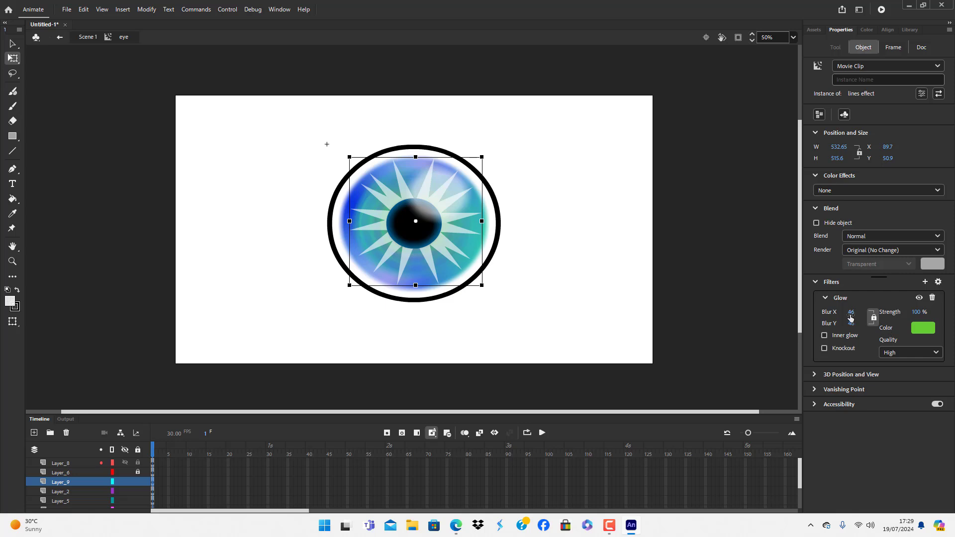
left_click_drag(851, 313, 832, 315)
left_click(555, 306)
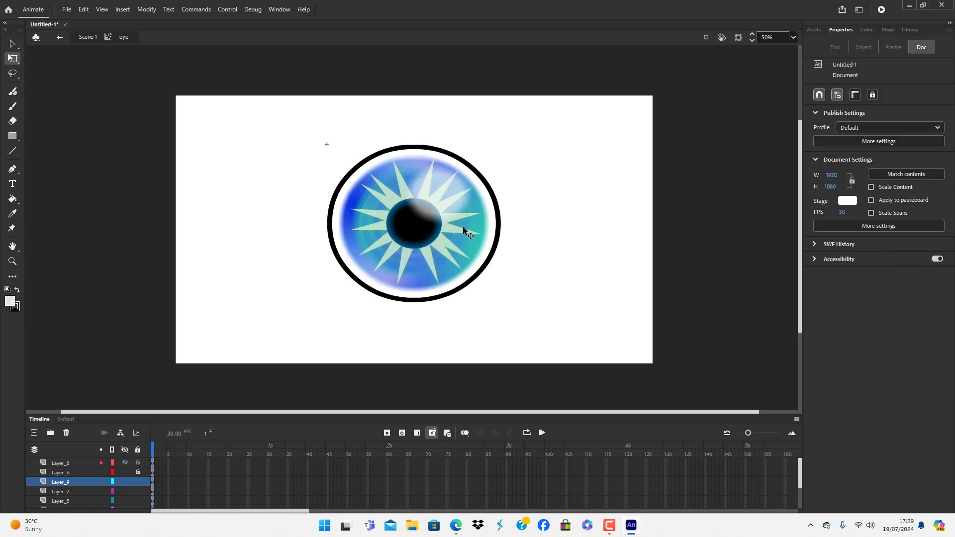
- Add a Blur filter to the lines effect clip with X and Y blur set to 30
left_click(450, 219)
left_click(451, 233)
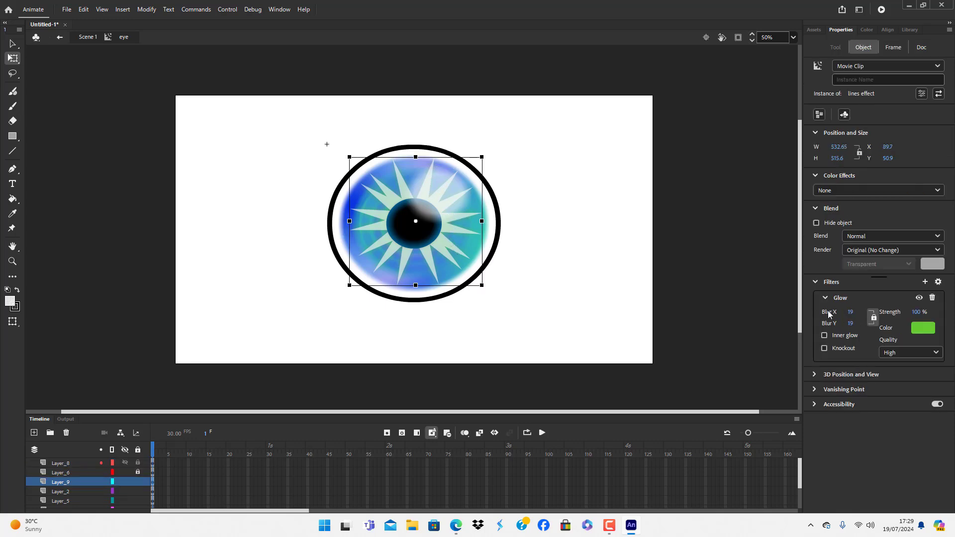
left_click(925, 282)
left_click(902, 311)
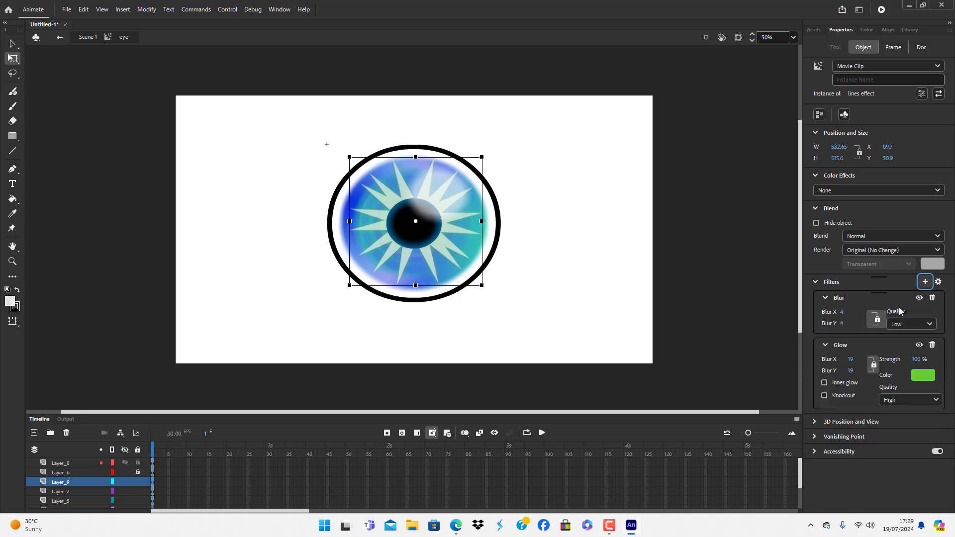
left_click_drag(842, 319, 862, 321)
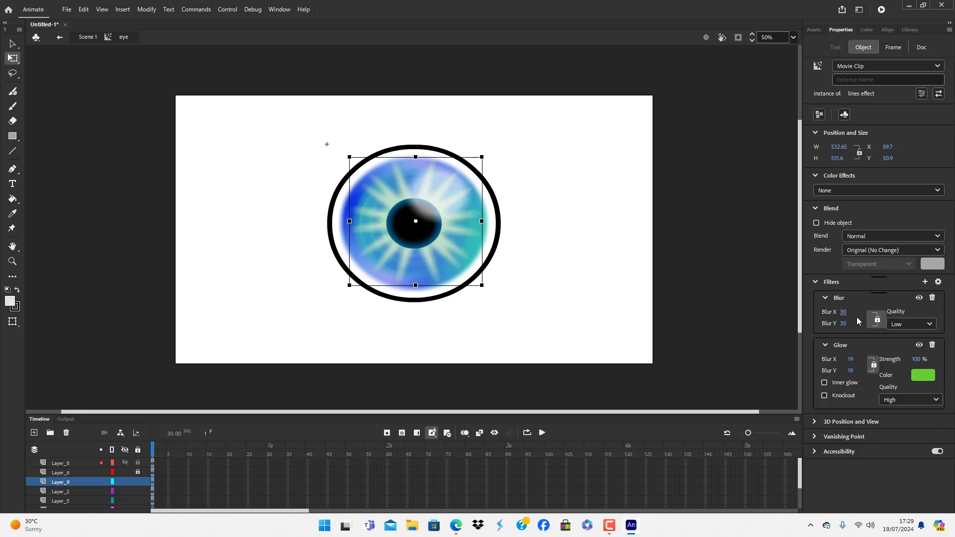
left_click(525, 294)
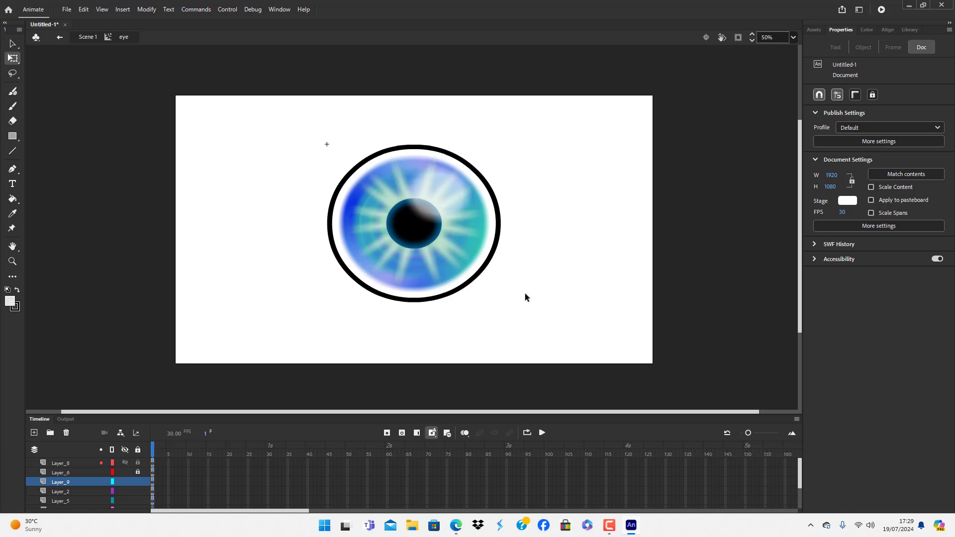
- Delete the leftover pair of spikes lying outside the eye within the eye symbol, and return to Scene 1
double_click(525, 294)
left_click(525, 294)
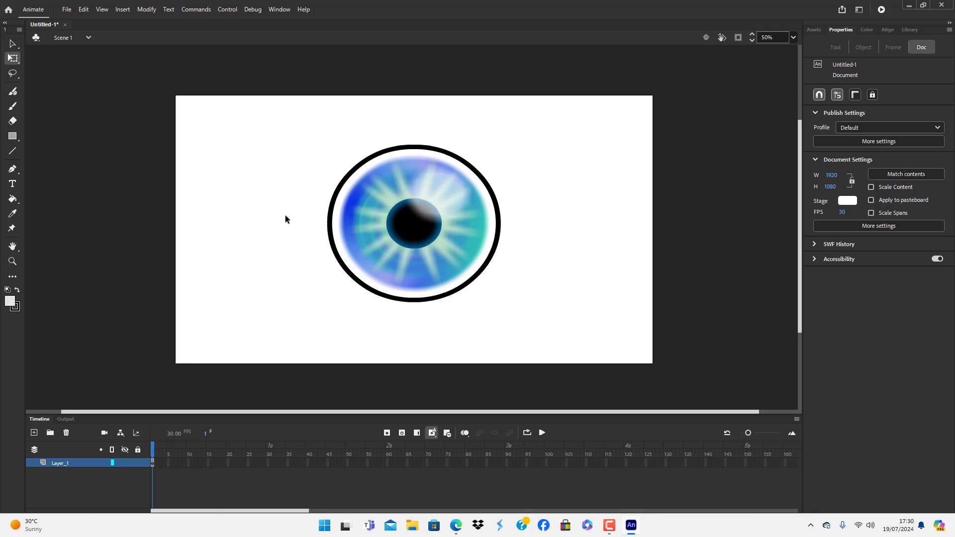
double_click(363, 221)
left_click(243, 218)
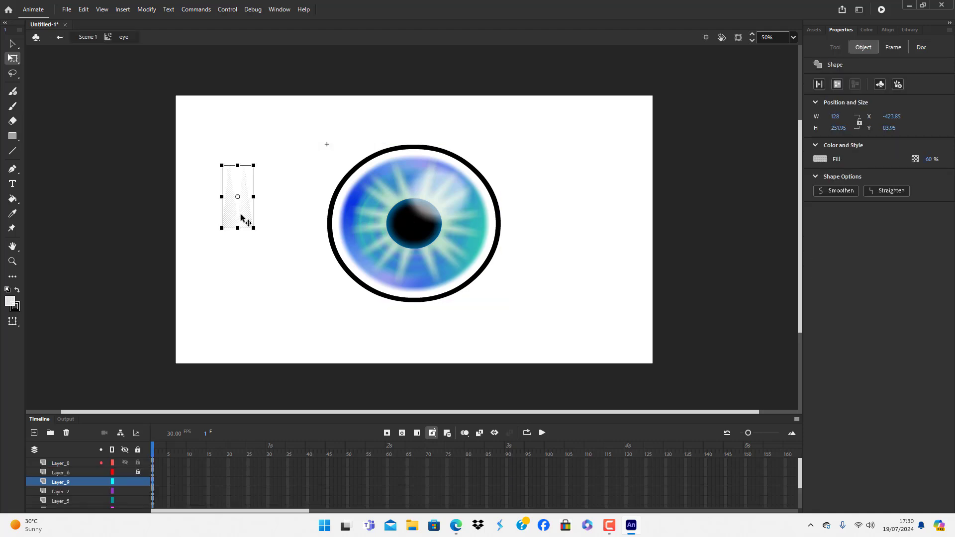
left_click(214, 212)
double_click(558, 251)
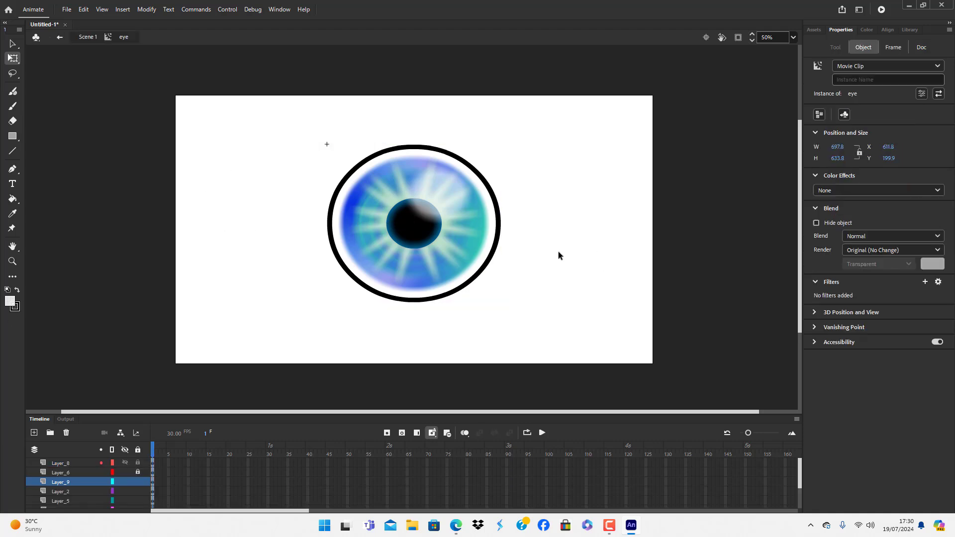
left_click(559, 254)
- Duplicate the eye clip in Scene 1 and arrange the two eyes side by side on the stage
left_click(461, 250)
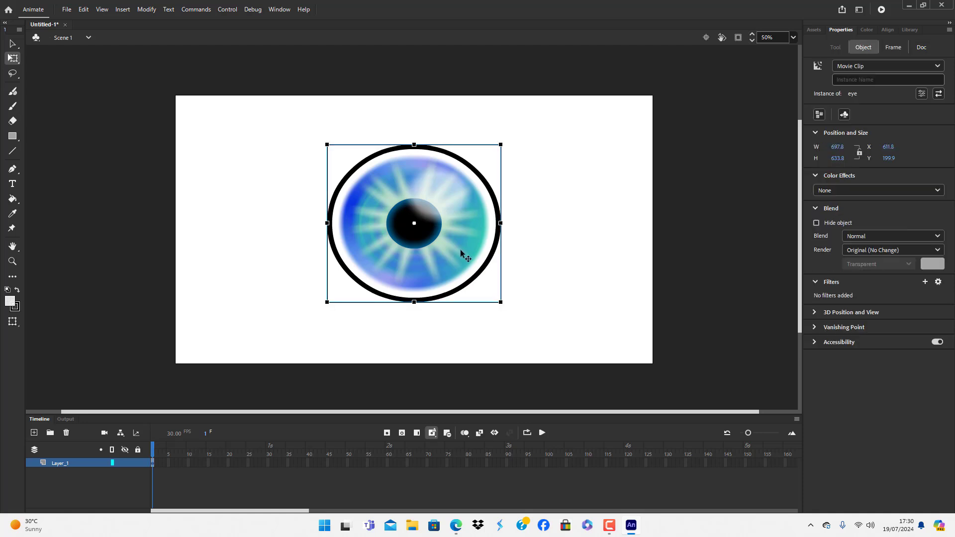
left_click_drag(461, 251, 630, 229)
left_click_drag(458, 223, 364, 224)
left_click(631, 240)
left_click_drag(631, 240, 534, 244)
left_click(527, 328)
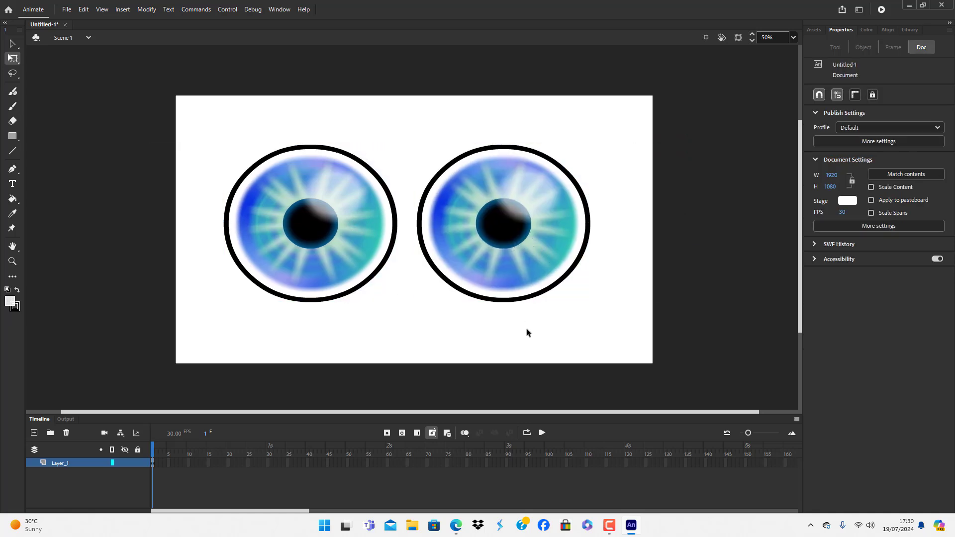
- Scale both eyes down together to about 906 by 390 px and move them to the middle of the stage
left_click(327, 246)
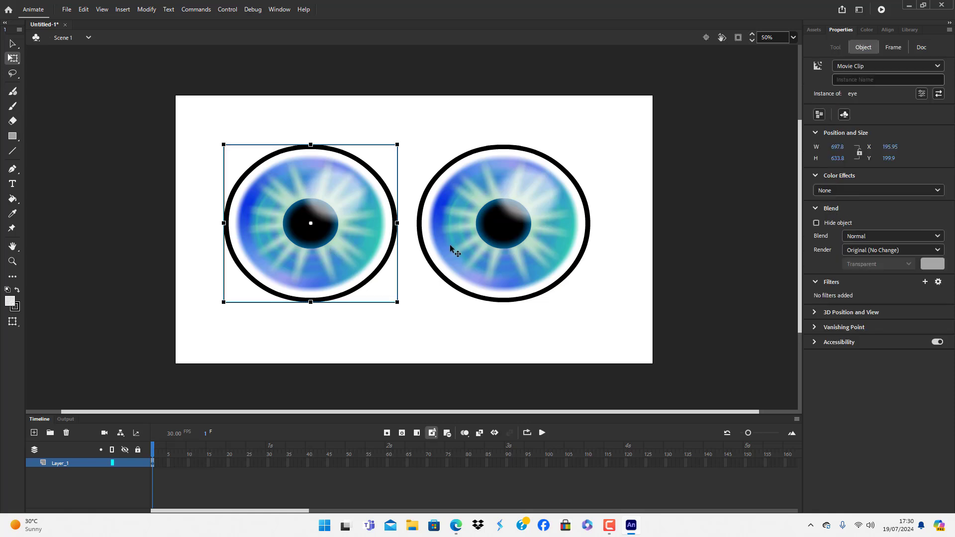
left_click(475, 248, "shift")
left_click_drag(357, 231, 375, 237)
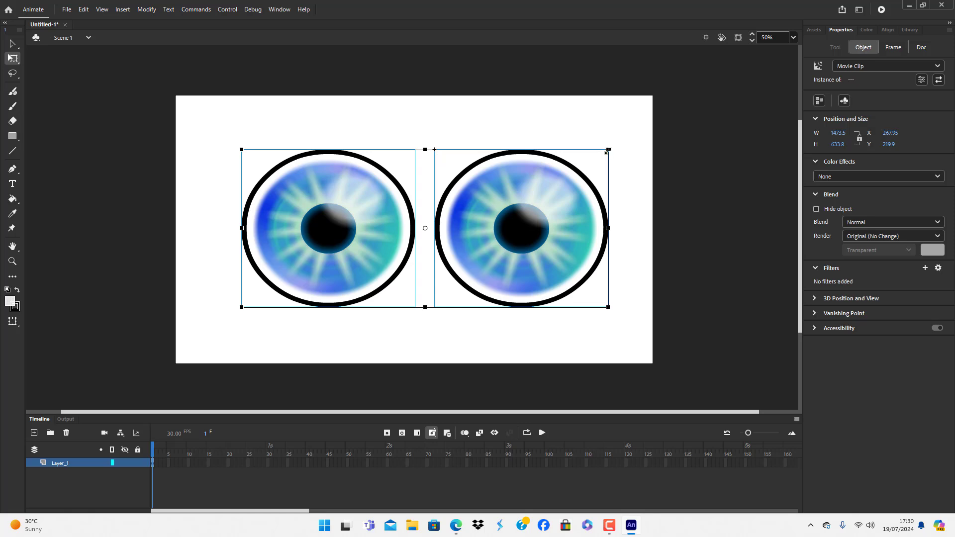
left_click_drag(608, 150, 540, 181)
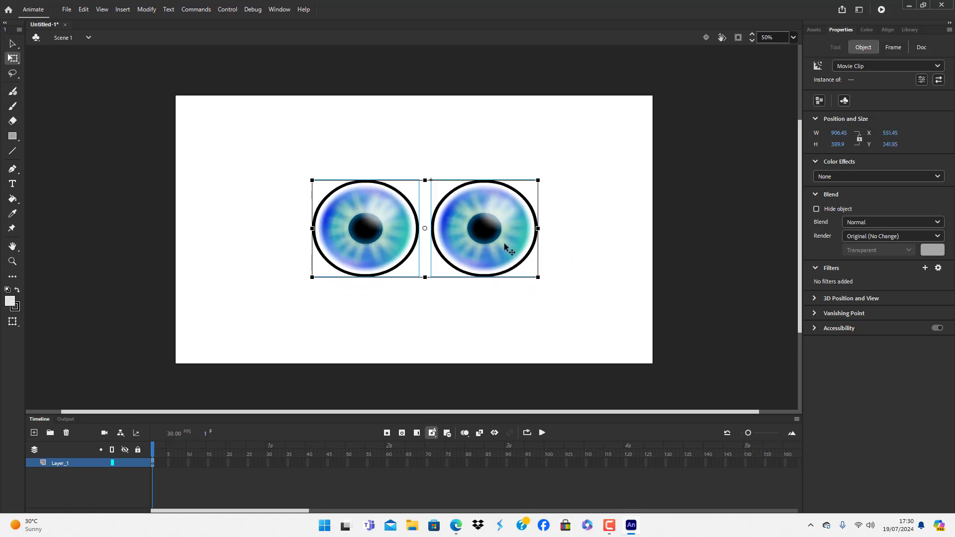
left_click_drag(506, 247, 497, 241)
left_click(582, 269)
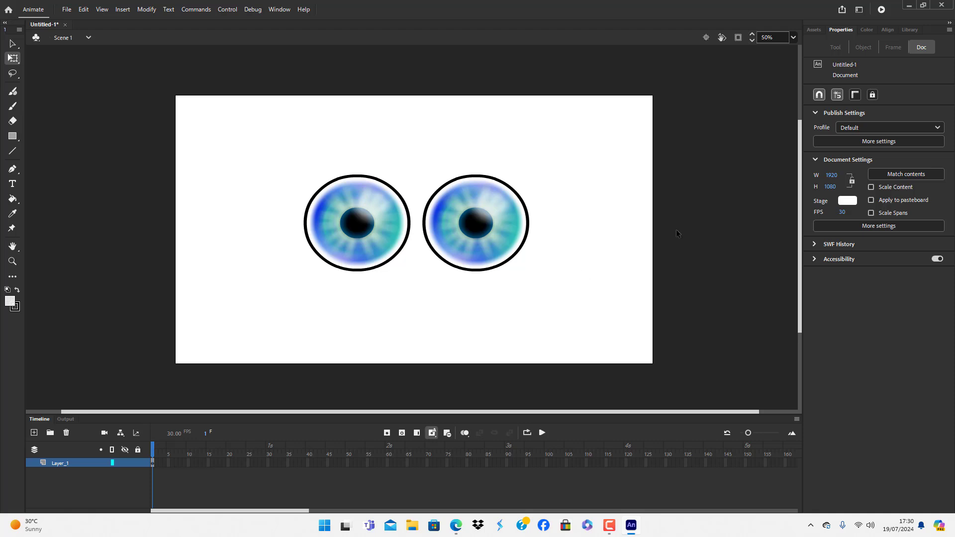
- Set the stage color to black, and inspect both eyes against it at 75% and 100% magnification
left_click(848, 201)
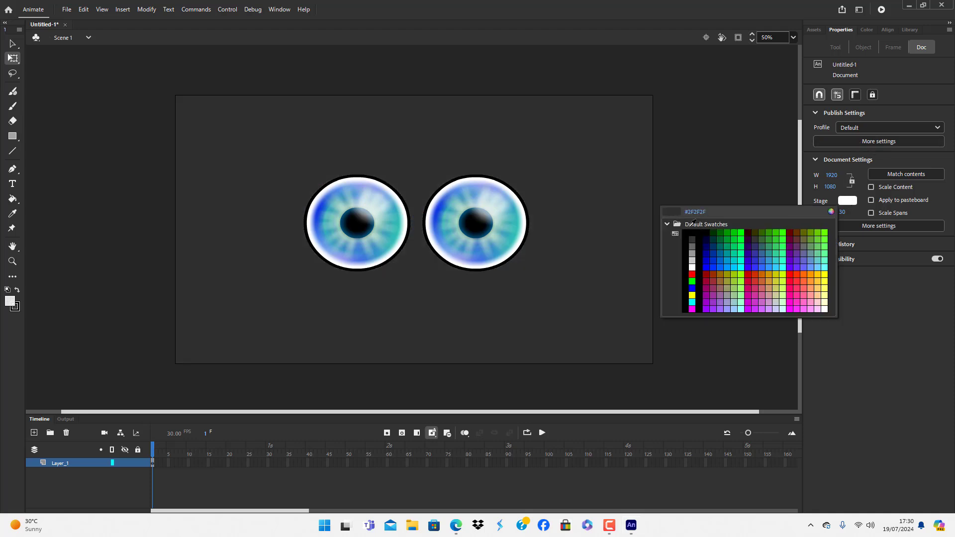
left_click(692, 233)
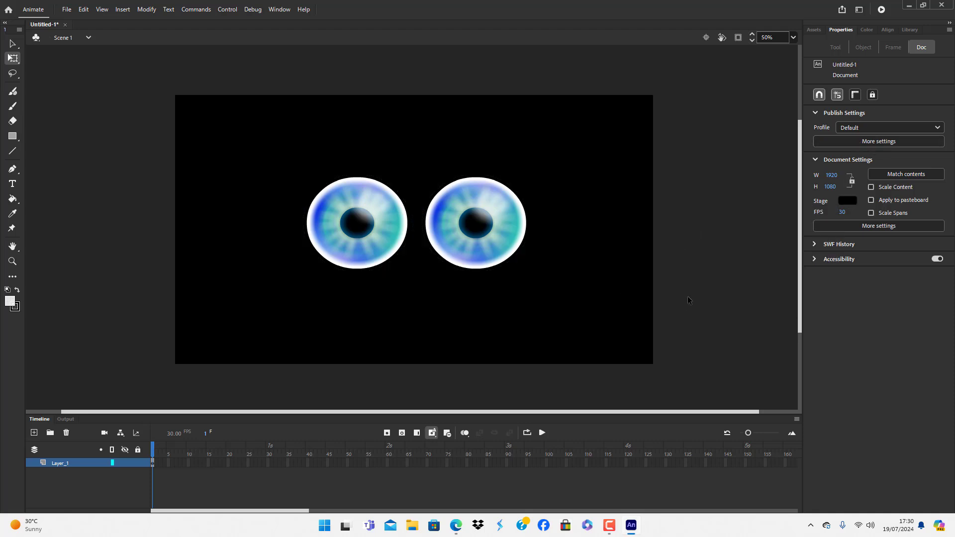
left_click(793, 37)
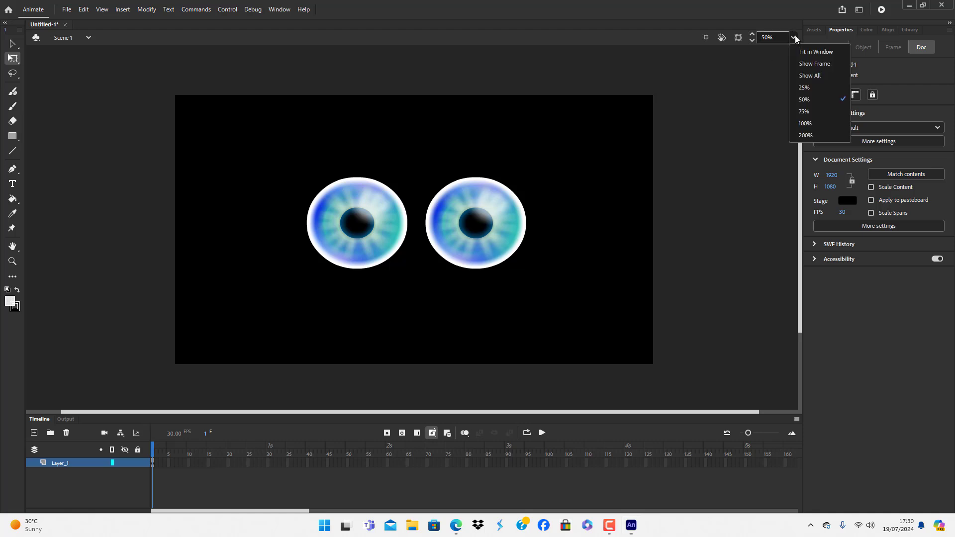
left_click(813, 110)
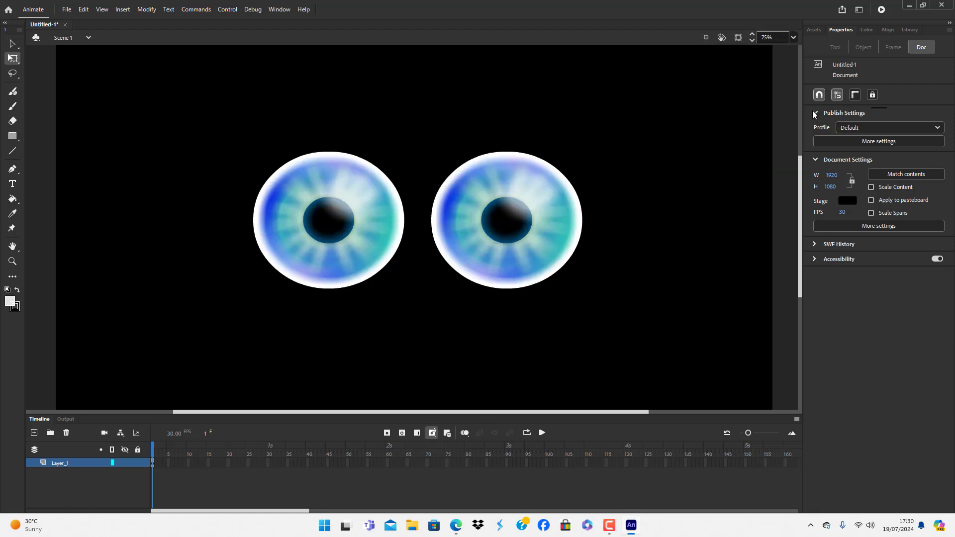
left_click(793, 37)
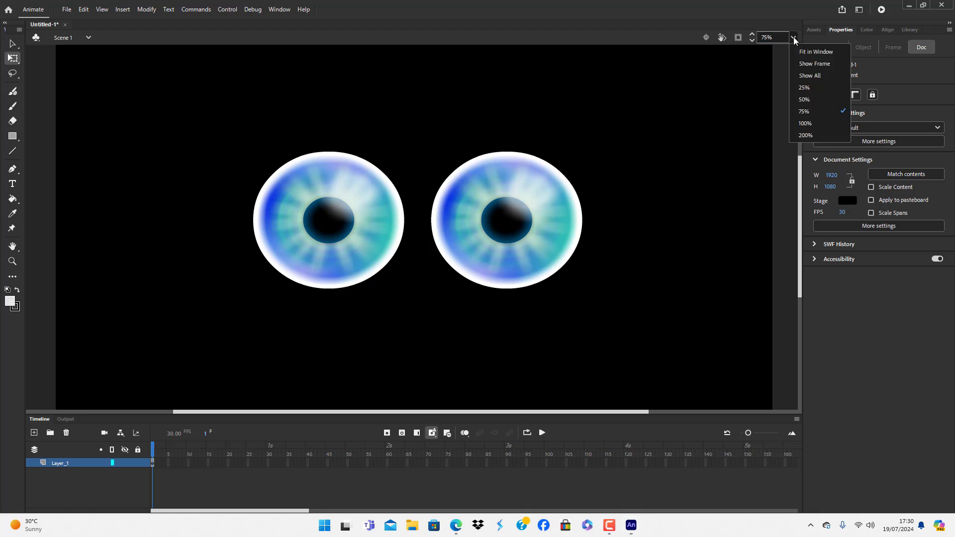
left_click(820, 121)
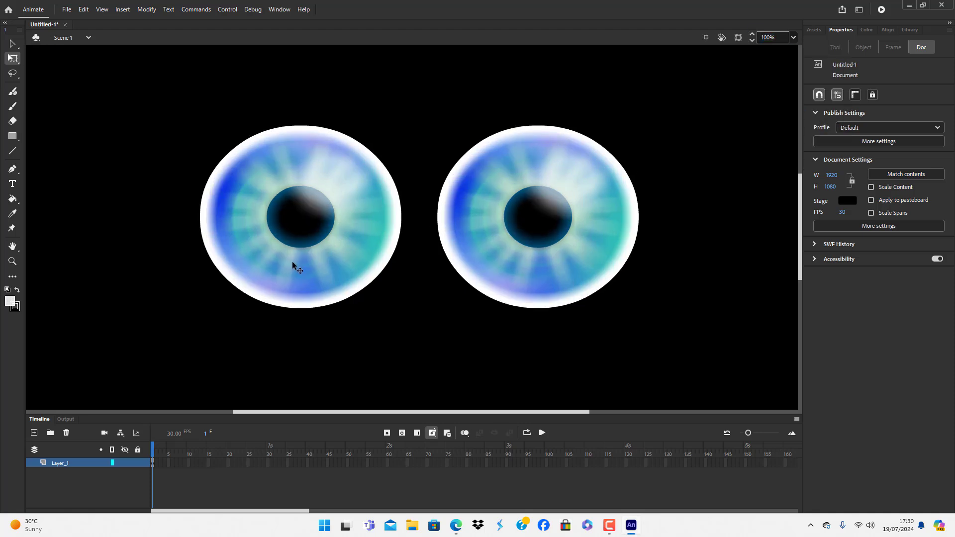
left_click(794, 38)
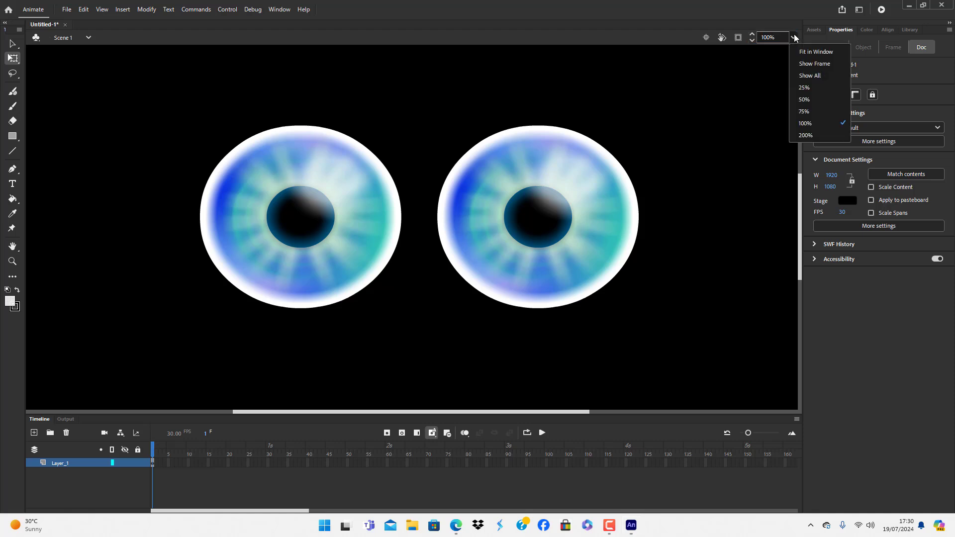
left_click(814, 98)
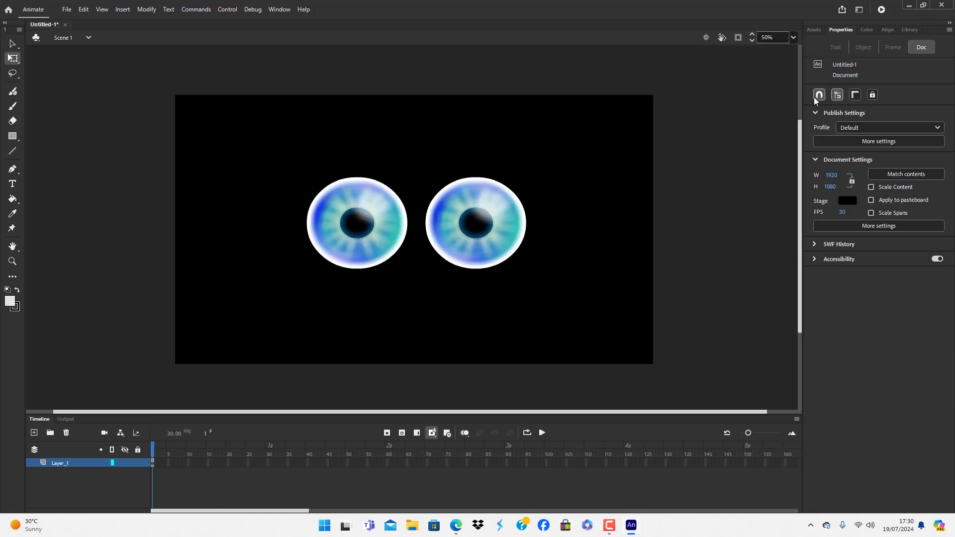